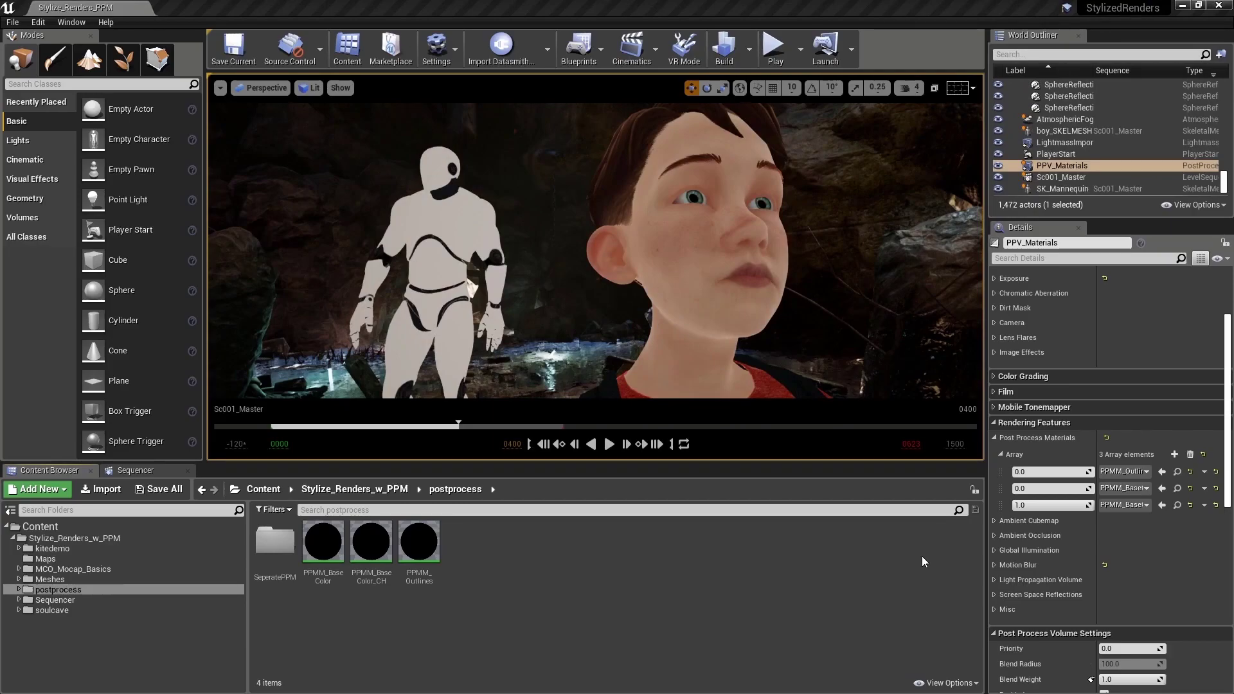
Duplicate the PPMM_Outlines material in the postprocess folder and name the copy PPMM_Outlines_CH.
left_click(419, 540)
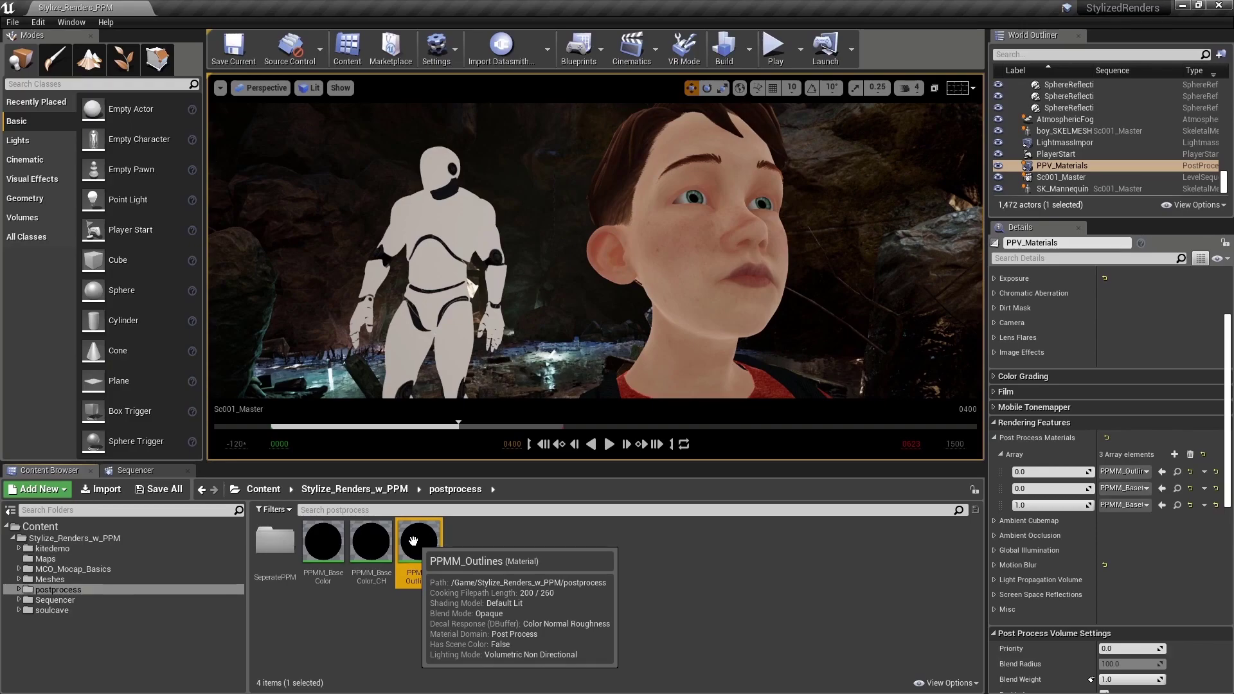
key("ctrl+w")
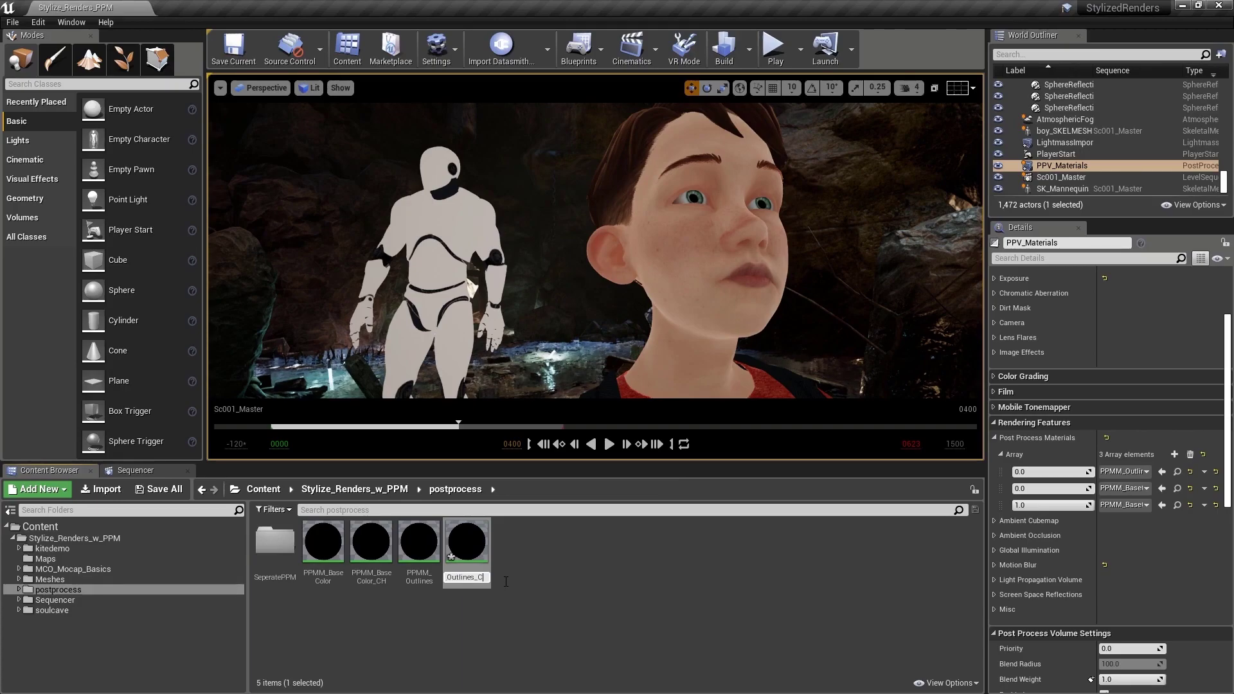
key("Return")
left_click(546, 574)
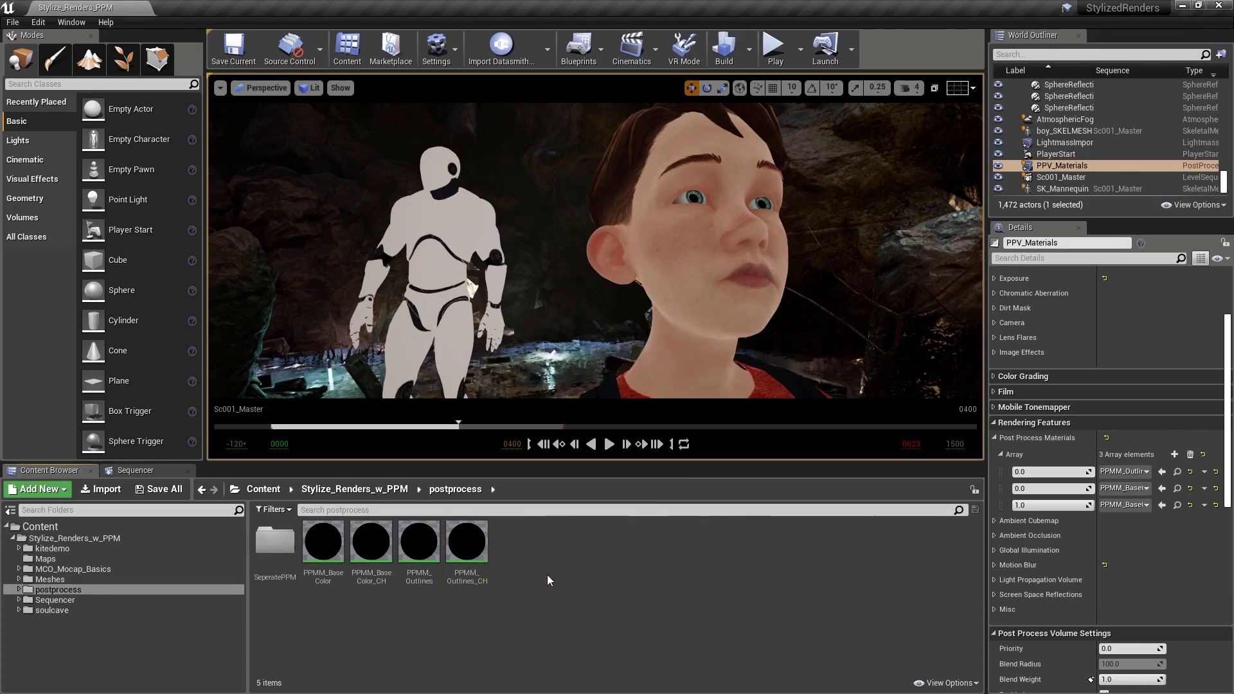
Open PPMM_BaseColor_CH and copy its CustomDepth, SceneDepth, Subtract, 1-x and Clamp nodes.
double_click(383, 589)
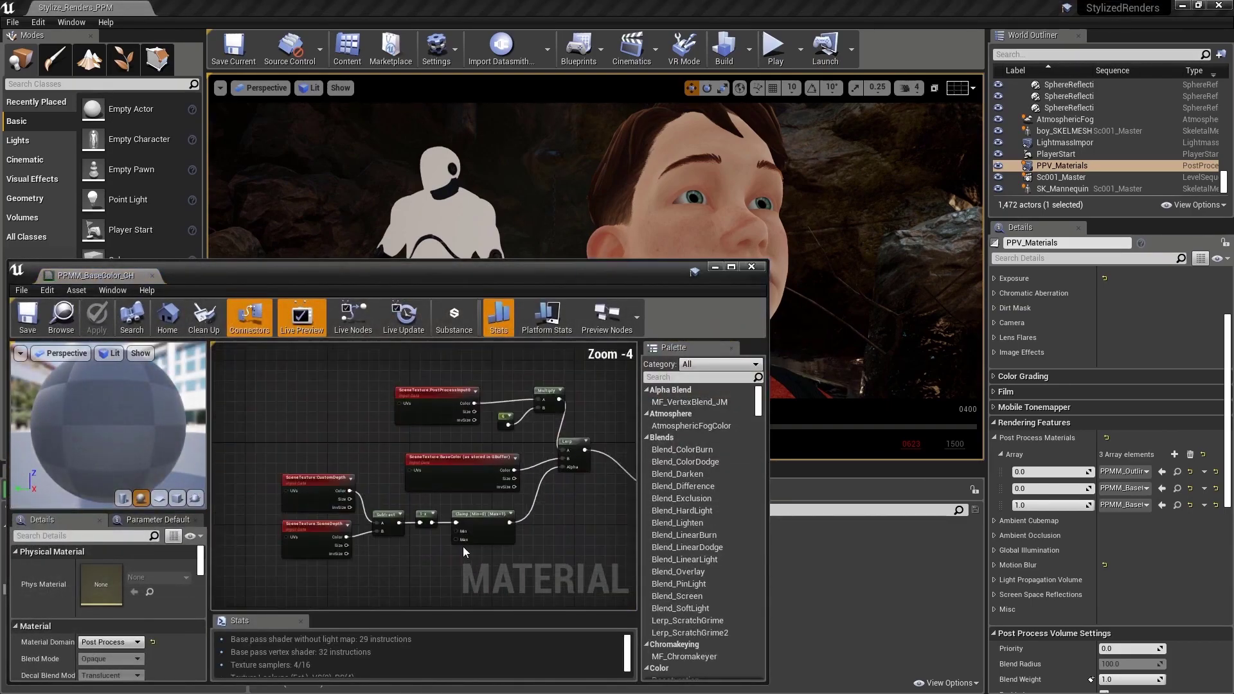
left_click_drag(265, 532, 470, 450)
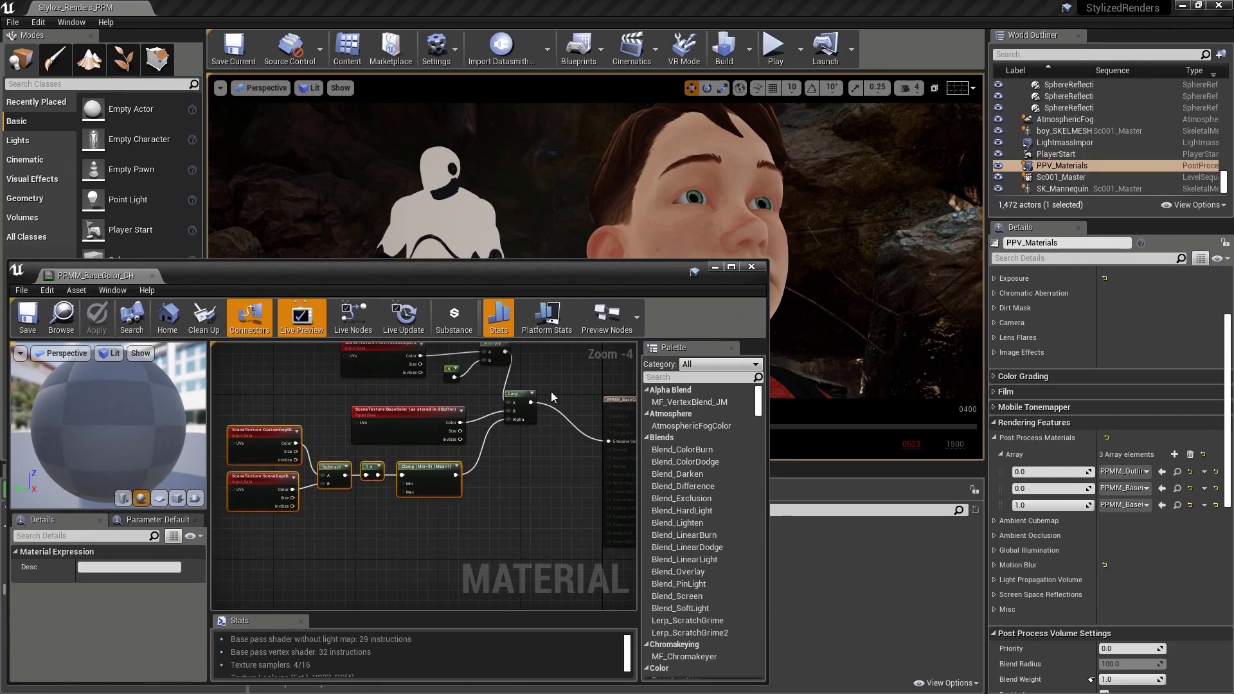
right_click_drag(511, 457, 513, 479)
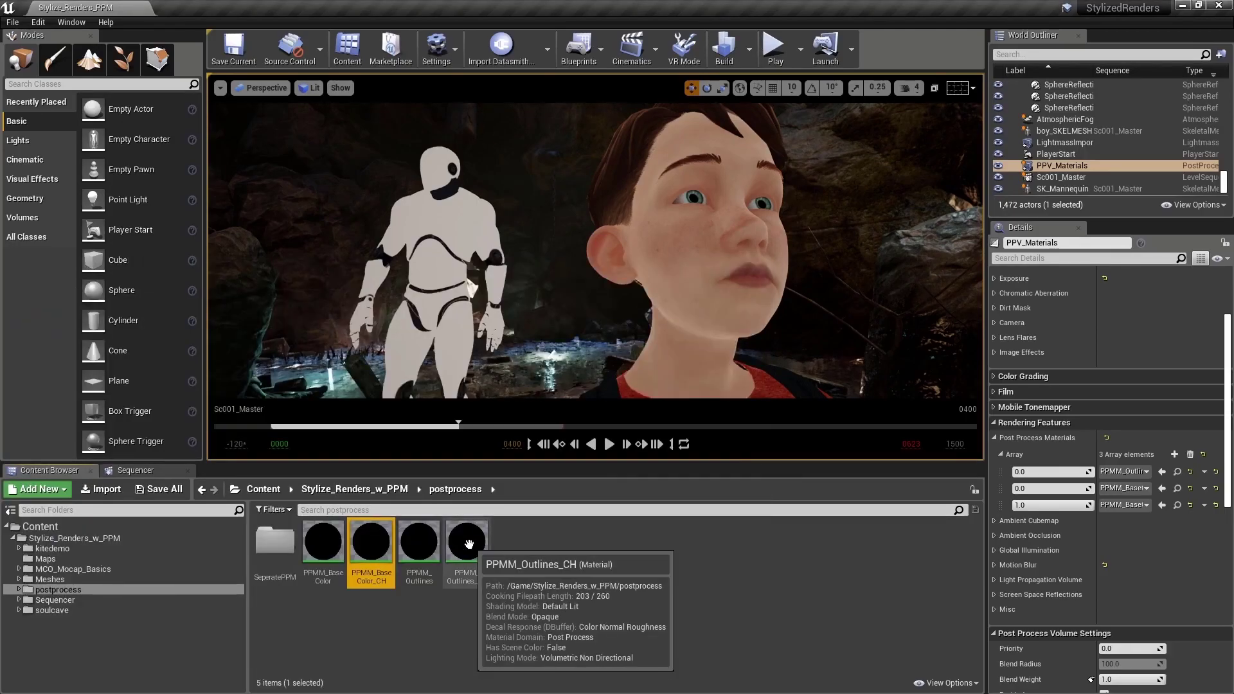
Open PPMM_Outlines_CH, paste the copied depth-mask nodes and place them between the last Lerp and the material result node.
double_click(468, 544)
scroll(495, 438, "down", 8)
right_click_drag(472, 493, 449, 463)
left_click_drag(439, 458, 519, 423)
scroll(524, 430, "up", 2)
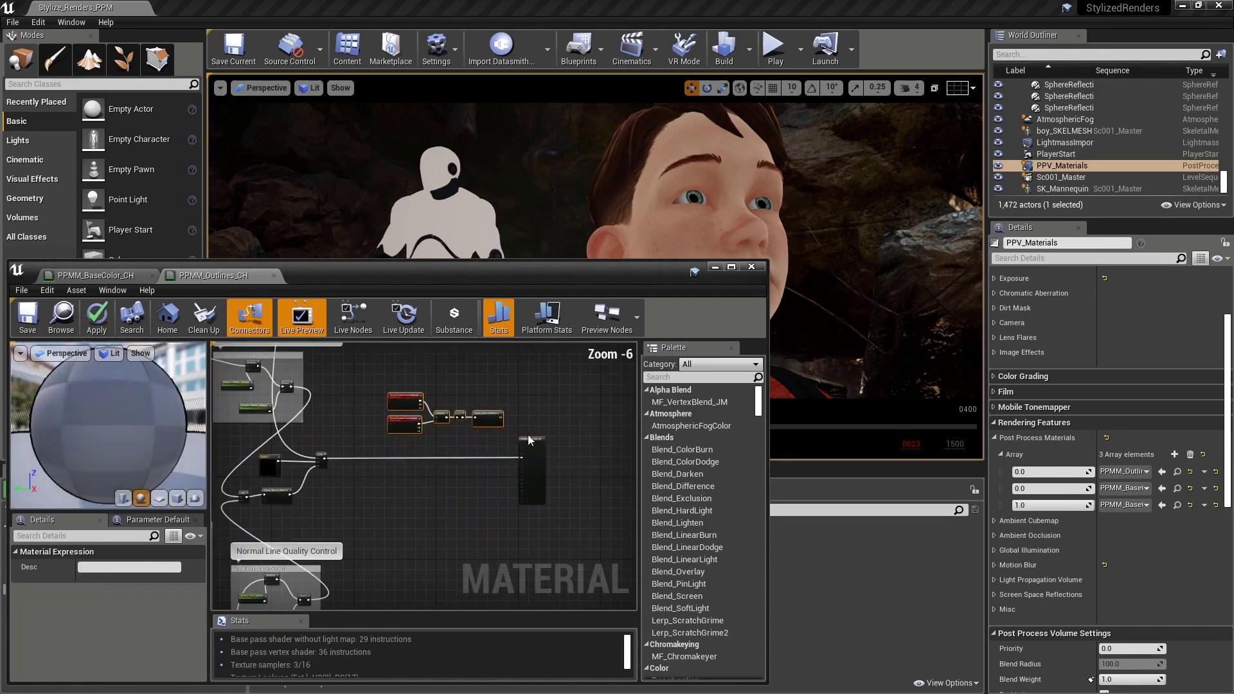
scroll(476, 434, "up", 2)
right_click_drag(471, 456, 497, 473)
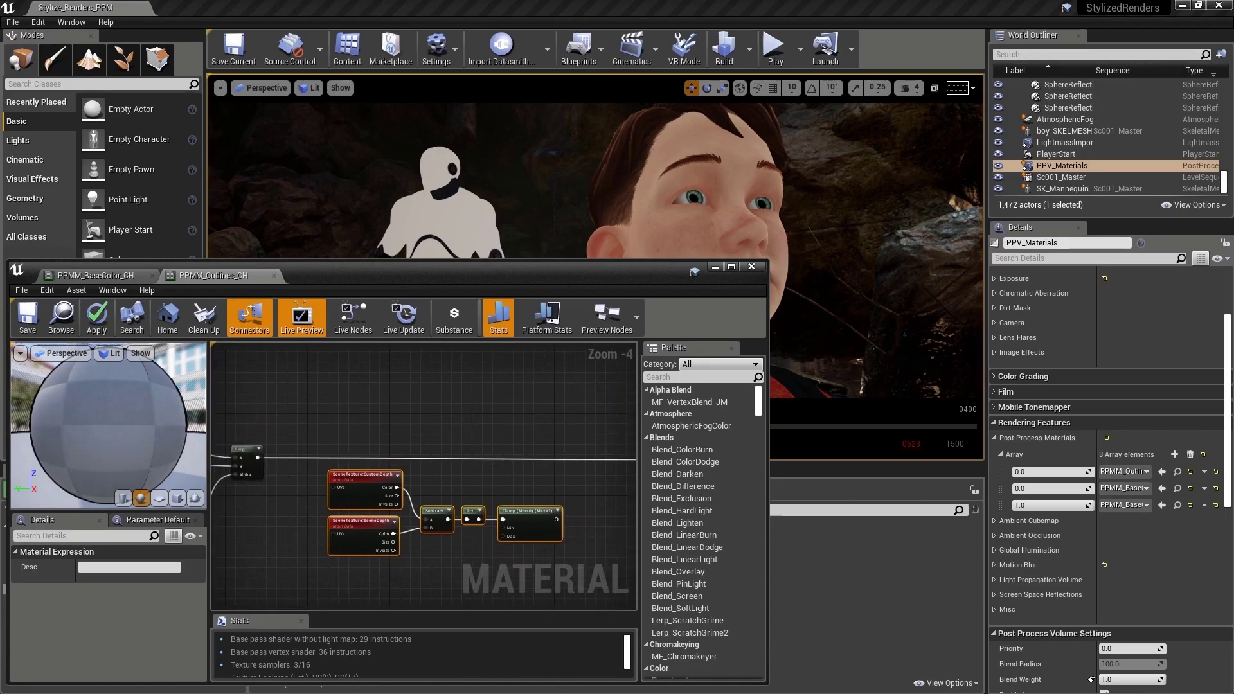
Add a LinearInterpolate node in front of the material result node in PPMM_Outlines_CH.
right_click_drag(223, 446, 404, 432)
scroll(404, 432, "down", 1)
scroll(382, 439, "down", 2)
right_click_drag(327, 579, 316, 467)
right_click_drag(463, 402, 337, 512)
scroll(348, 494, "up", 1)
scroll(348, 494, "up", 1)
left_click(504, 417)
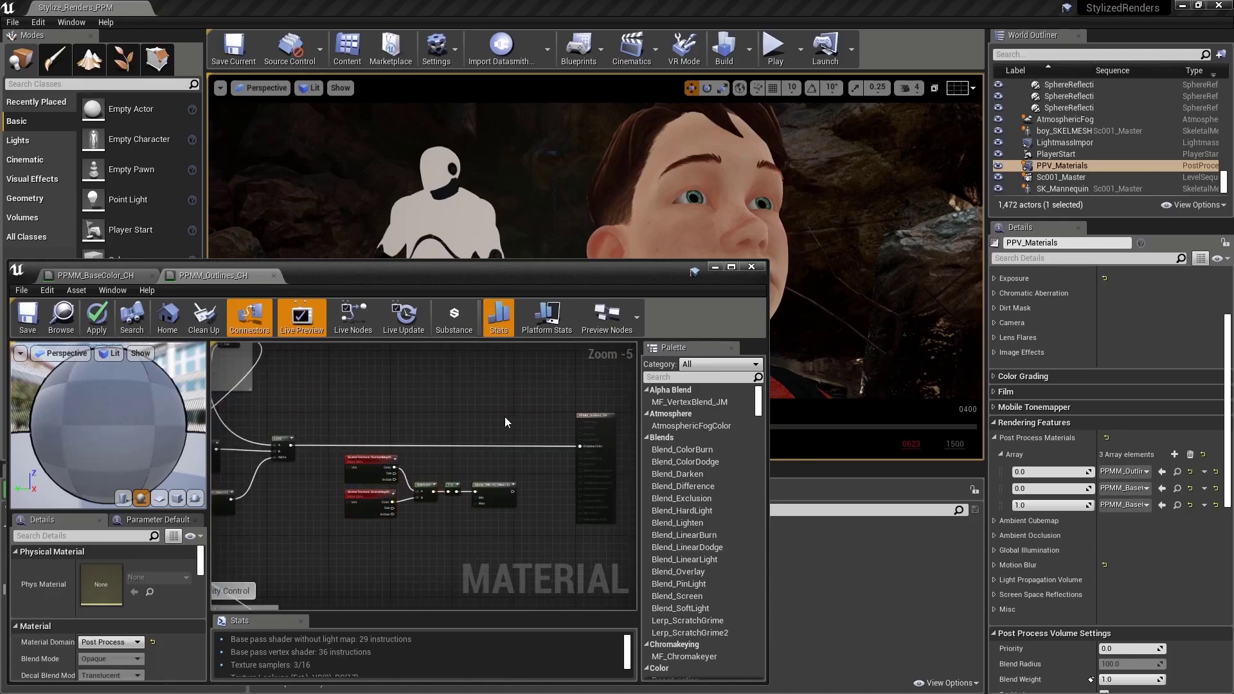
right_click(503, 419)
type("lin")
left_click(569, 558)
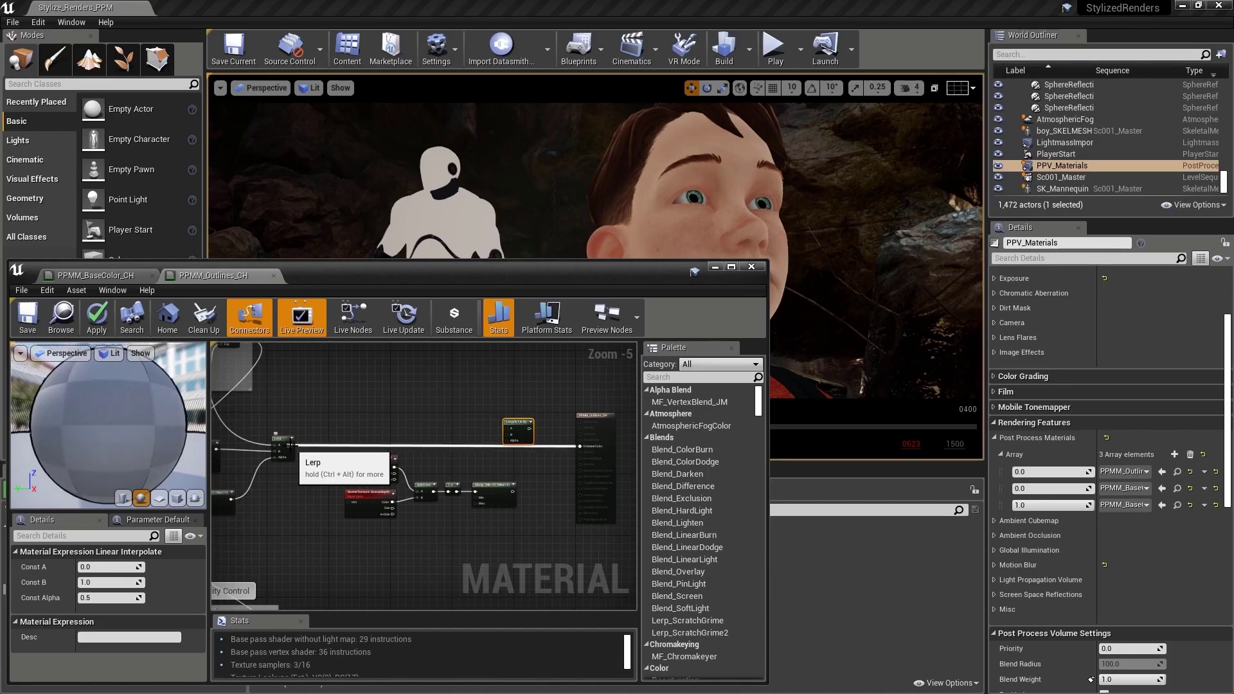
Wire the existing Lerp into the new Lerp's B, the Clamp into its Alpha, and its output into the result node's emissive input.
left_click_drag(290, 445, 508, 437)
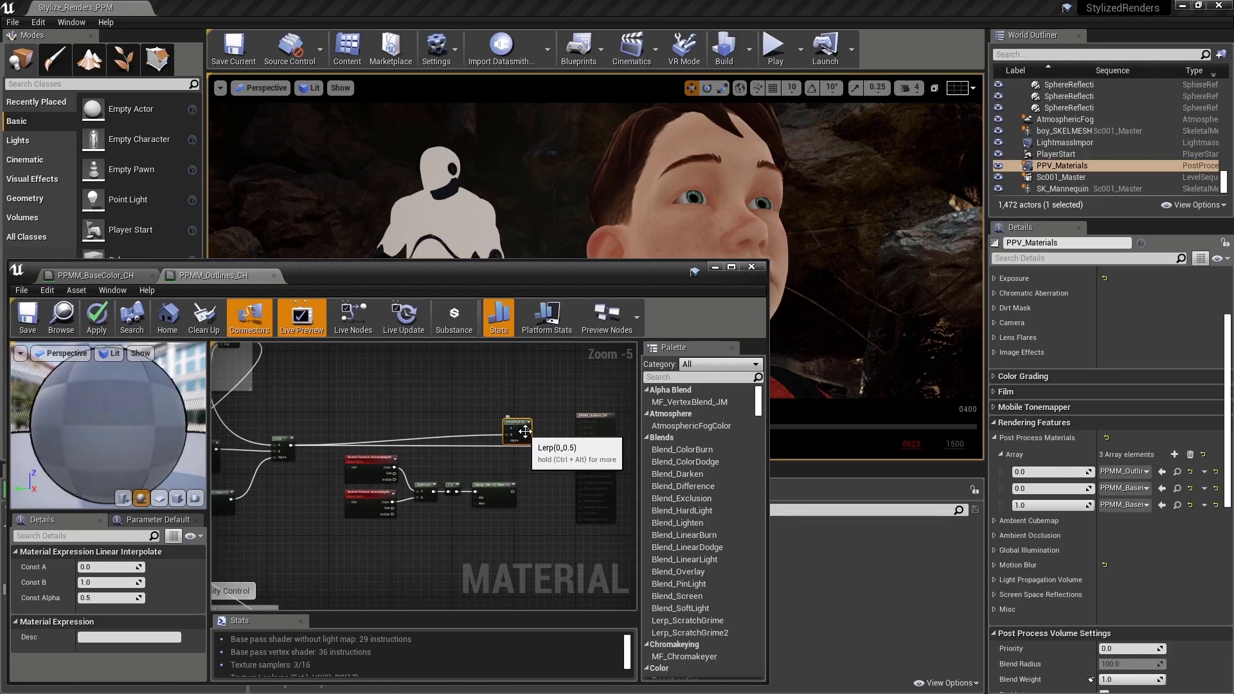
left_click_drag(528, 428, 581, 445)
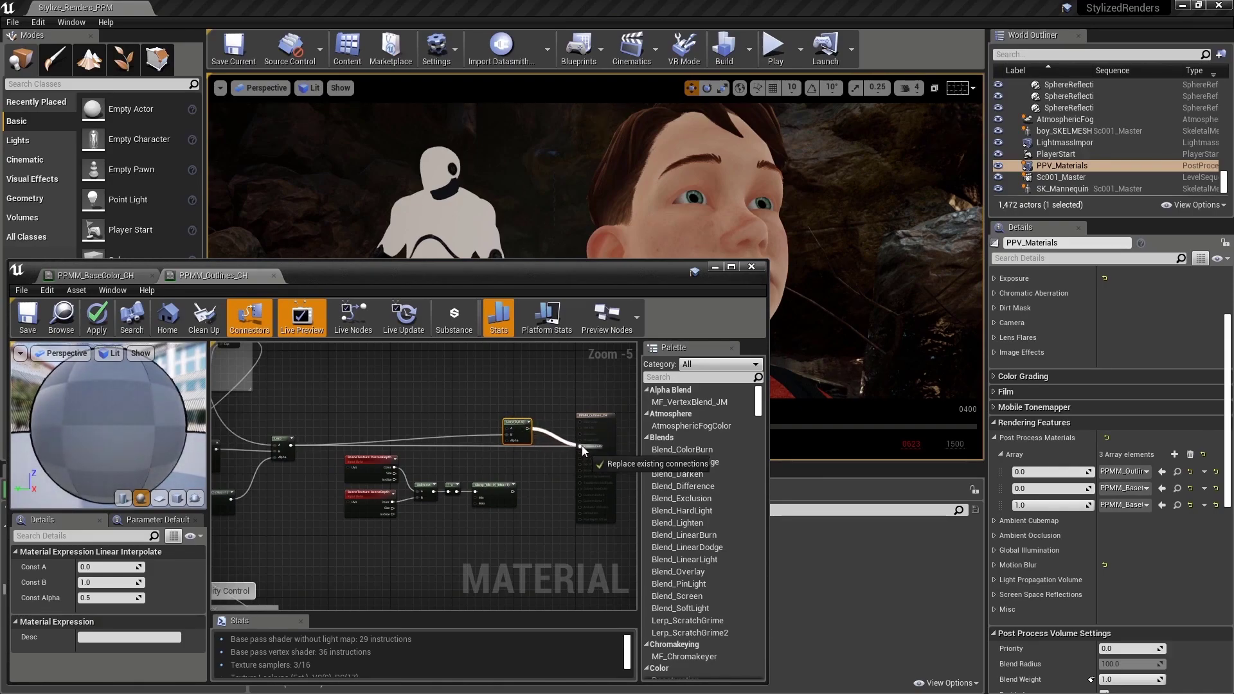
left_click_drag(513, 492, 507, 441)
scroll(428, 461, "up", 1)
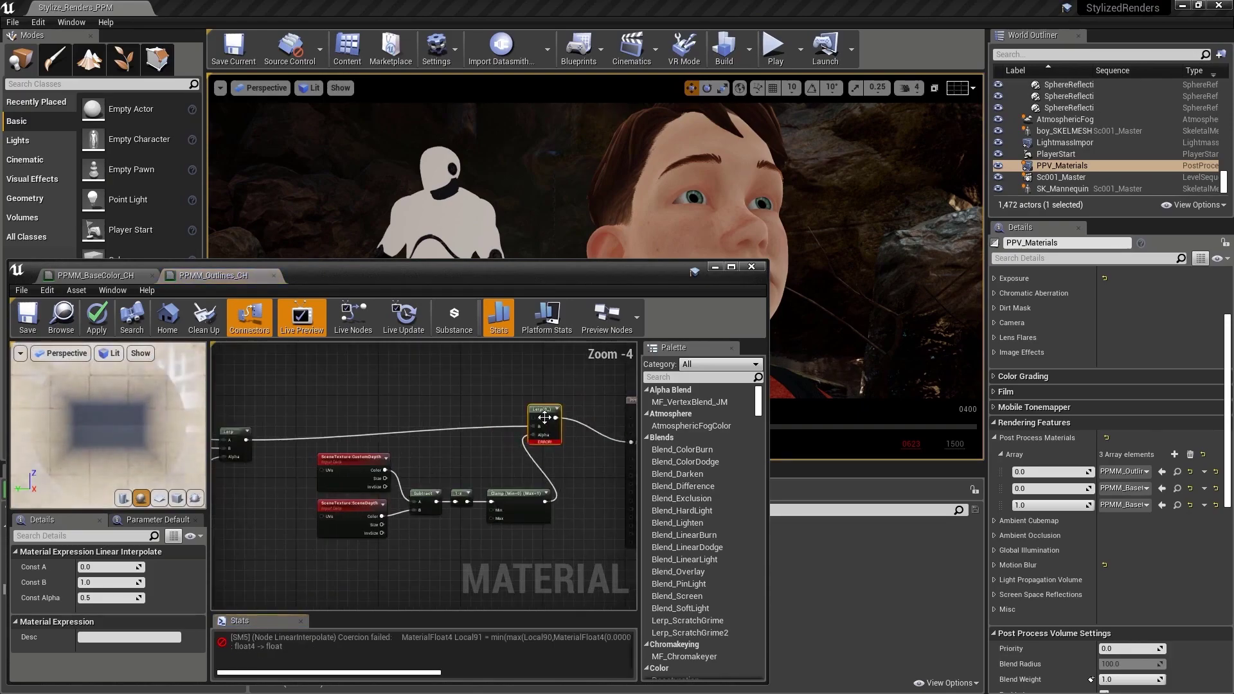
Move the CustomDepth and SceneDepth nodes away from Subtract to make room for nodes in between.
right_click_drag(433, 471, 463, 475)
left_click(378, 485)
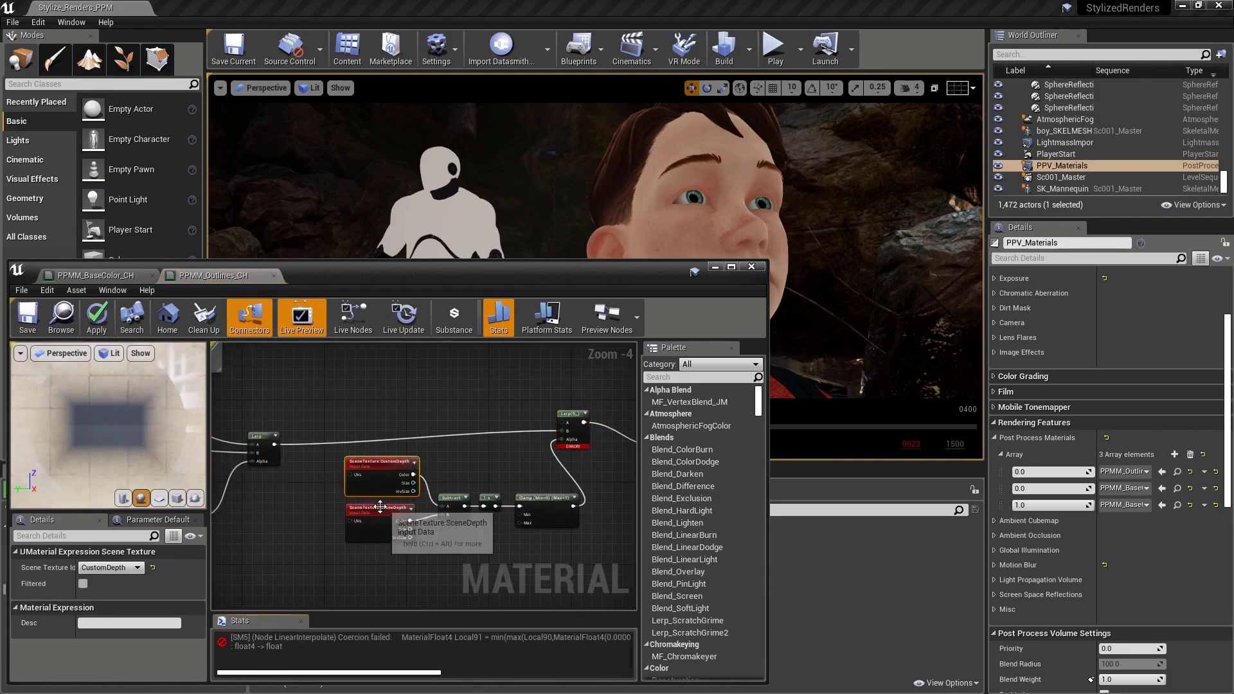
left_click(380, 507)
left_click(384, 463, "shift")
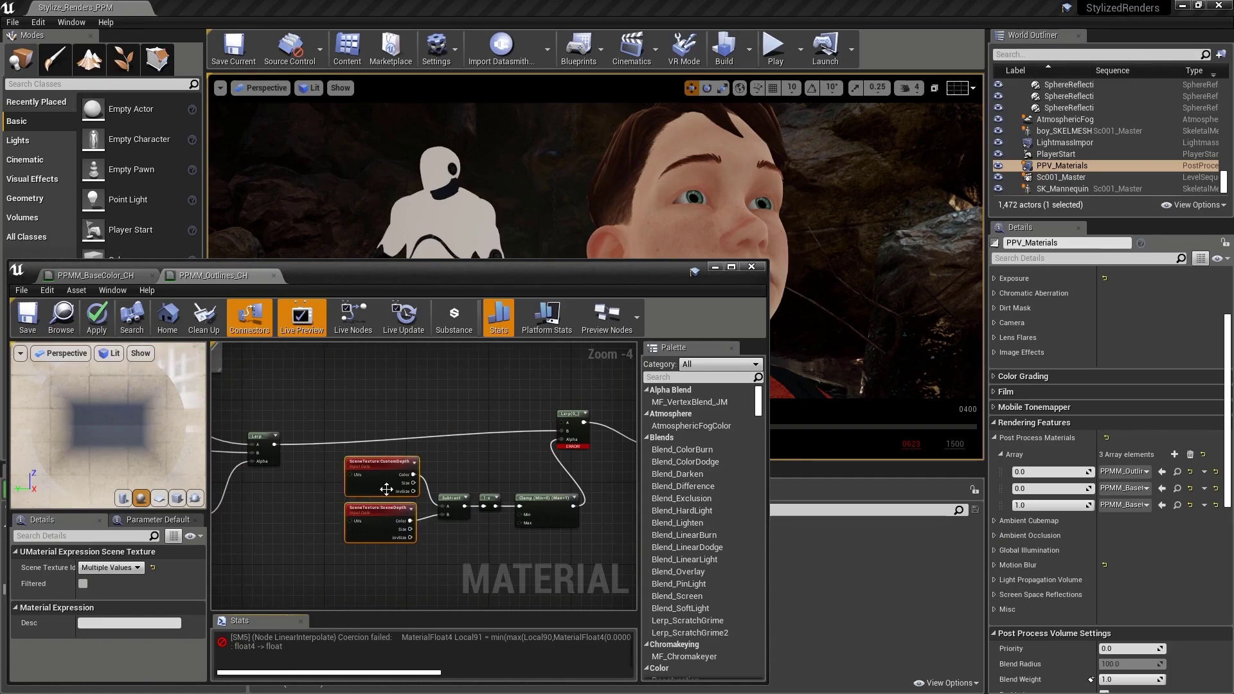
left_click_drag(385, 462, 343, 462)
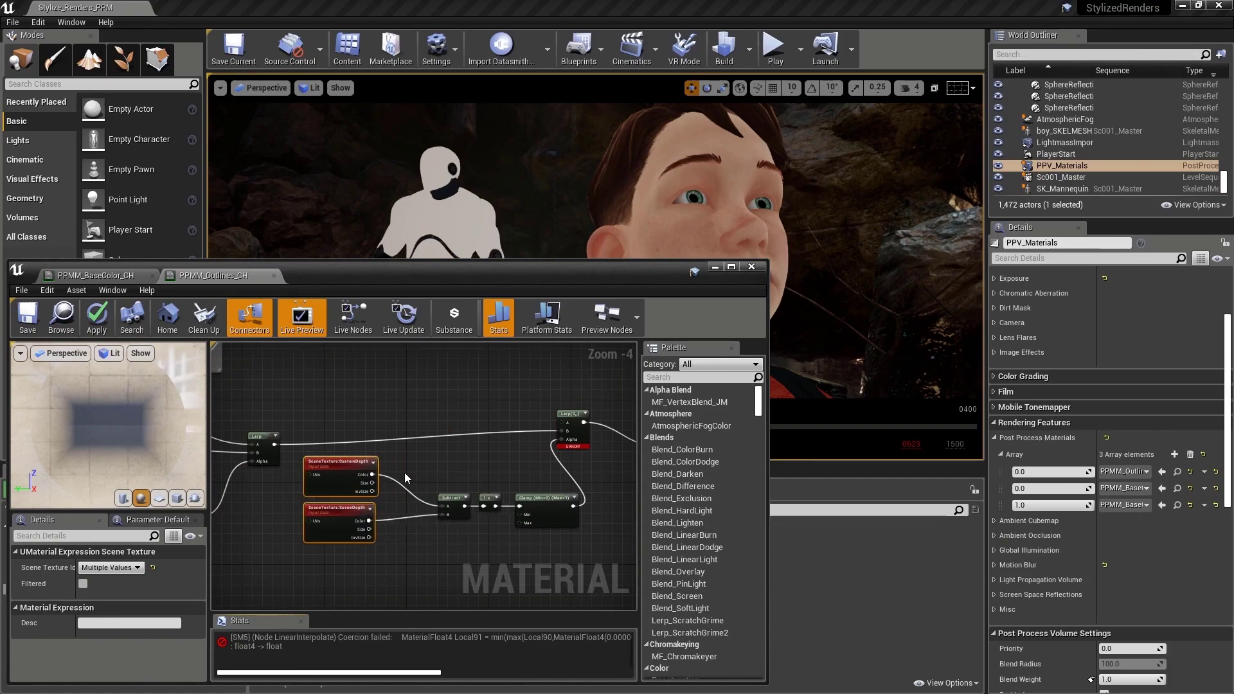
Insert a ComponentMask with only R enabled between CustomDepth's Color output and Subtract's A input.
right_click(394, 461)
type("com")
left_click(438, 263)
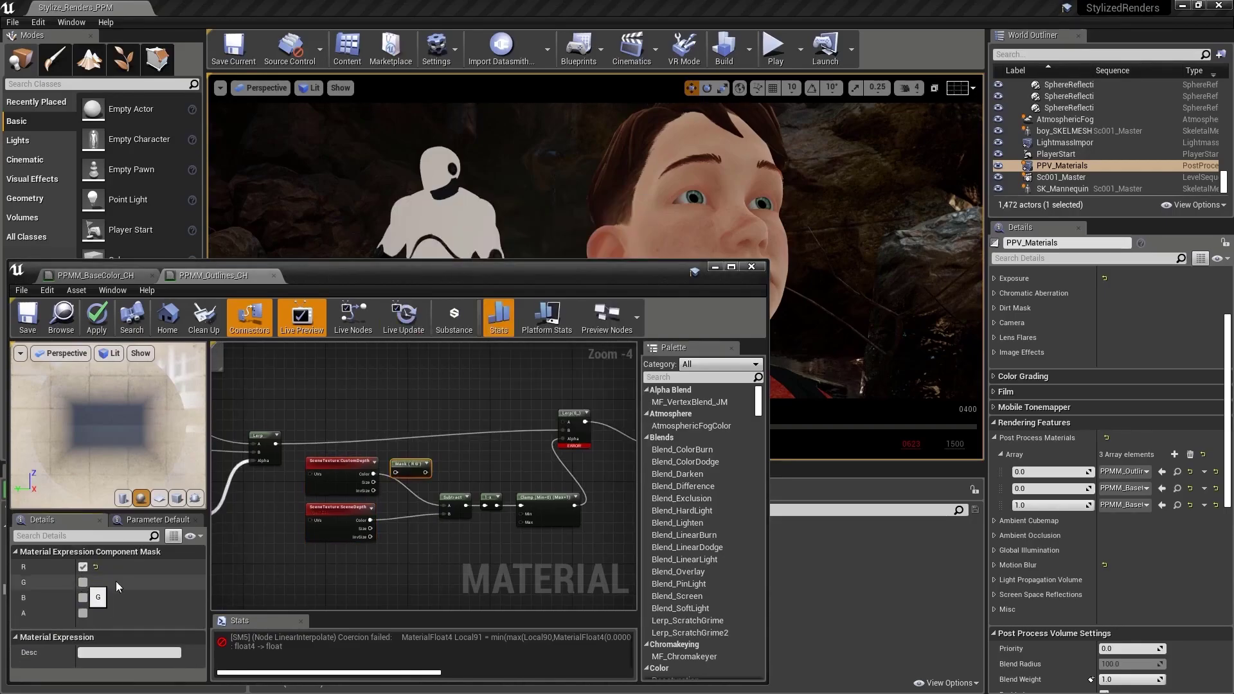
left_click_drag(373, 474, 444, 506)
scroll(454, 464, "up", 1)
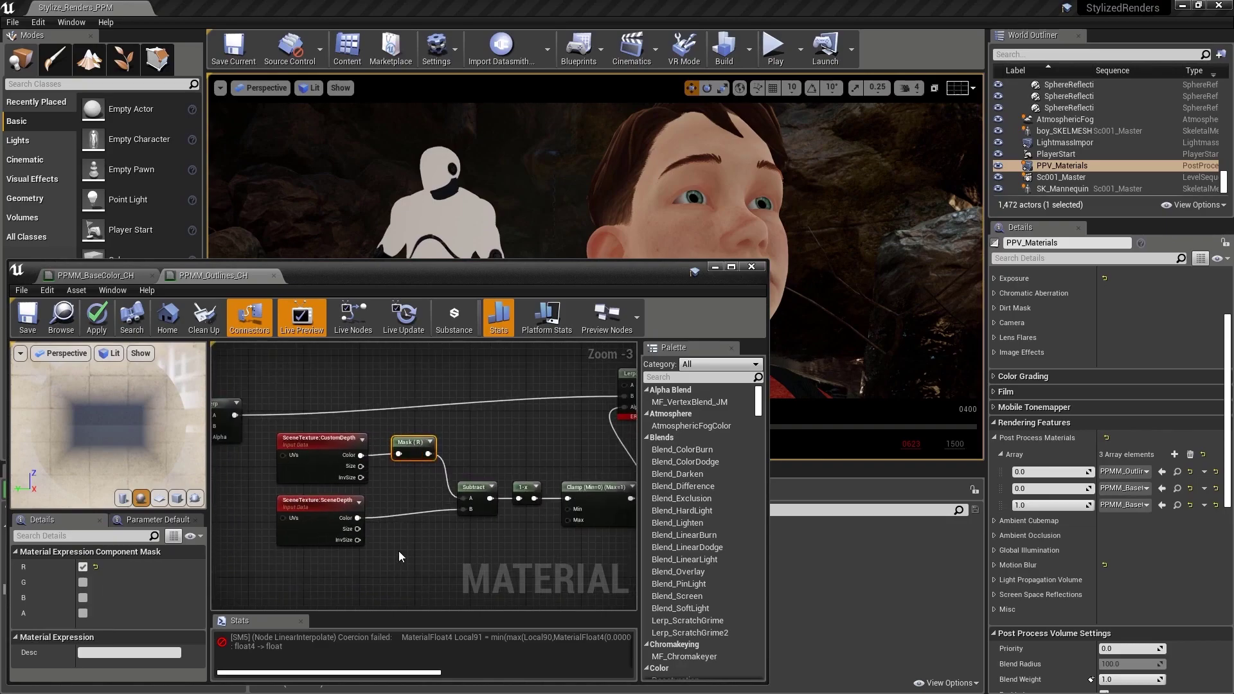
Duplicate the R mask, insert it between SceneDepth and Subtract's B input, and save the material.
key("ctrl+w")
left_click_drag(442, 551, 465, 511)
scroll(491, 457, "down", 2)
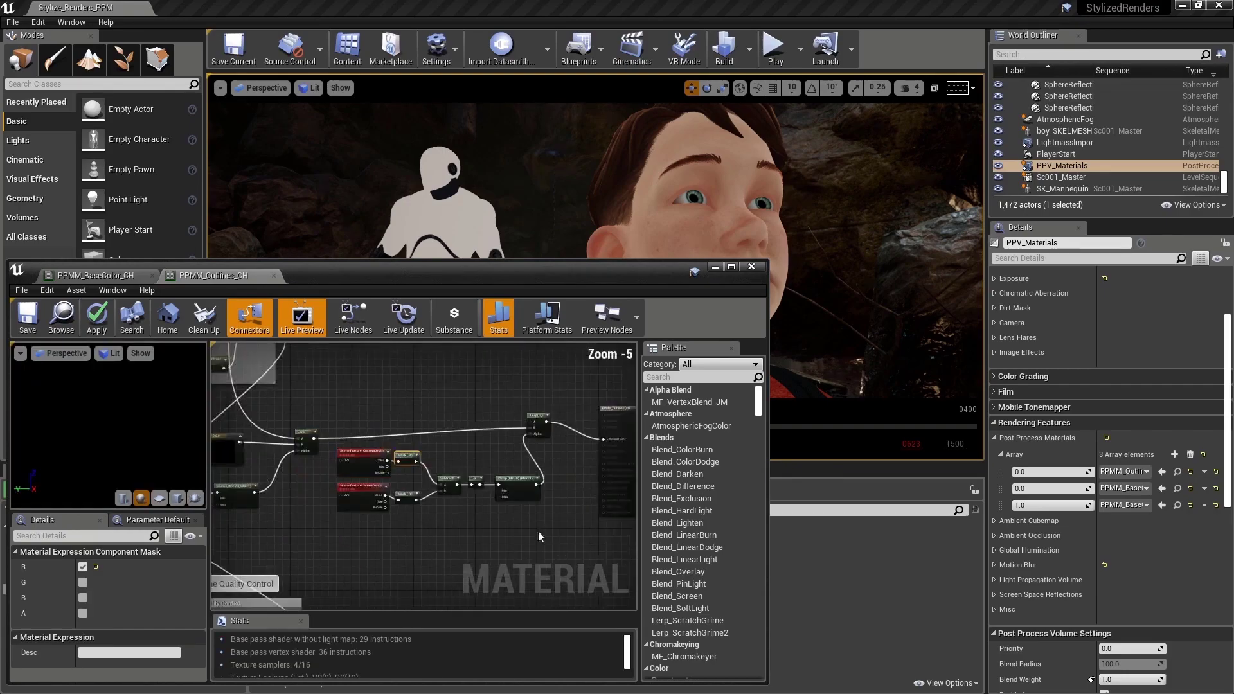
left_click(538, 424)
key("ctrl+s")
Duplicate the CustomDepth SceneTexture node, place the copy above the new Lerp and set its texture to PostProcessInput0.
scroll(550, 480, "up", 1)
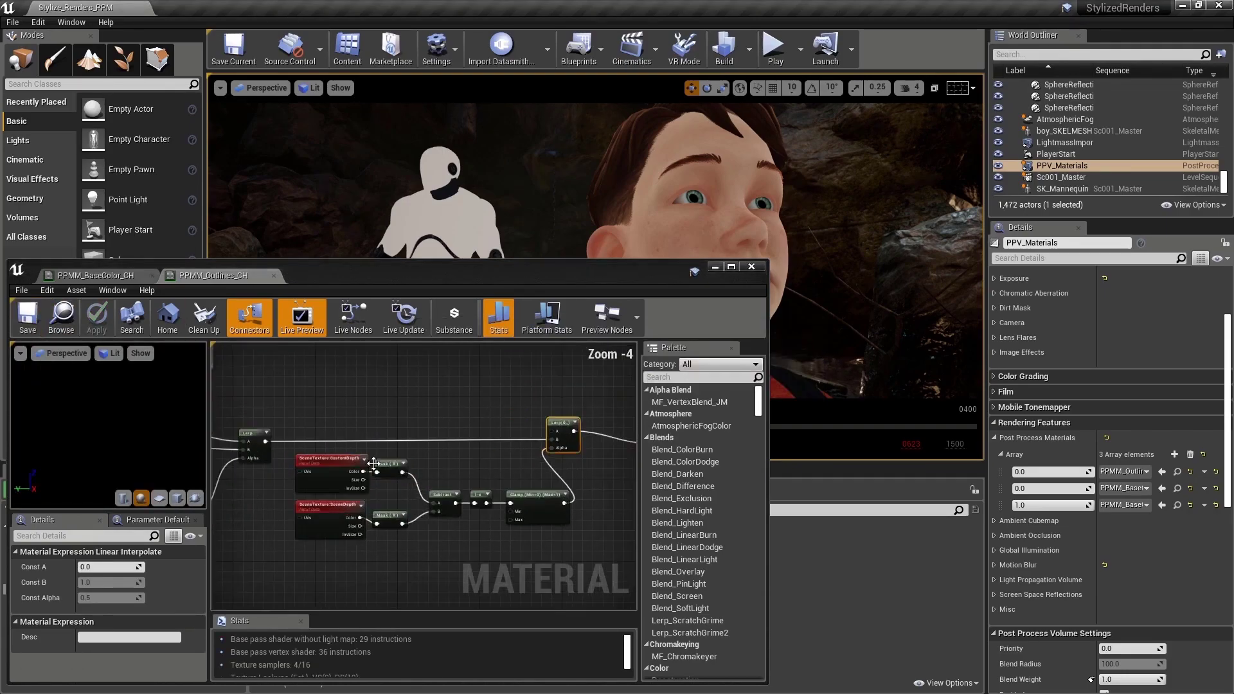
left_click(344, 461)
scroll(338, 461, "up", 1)
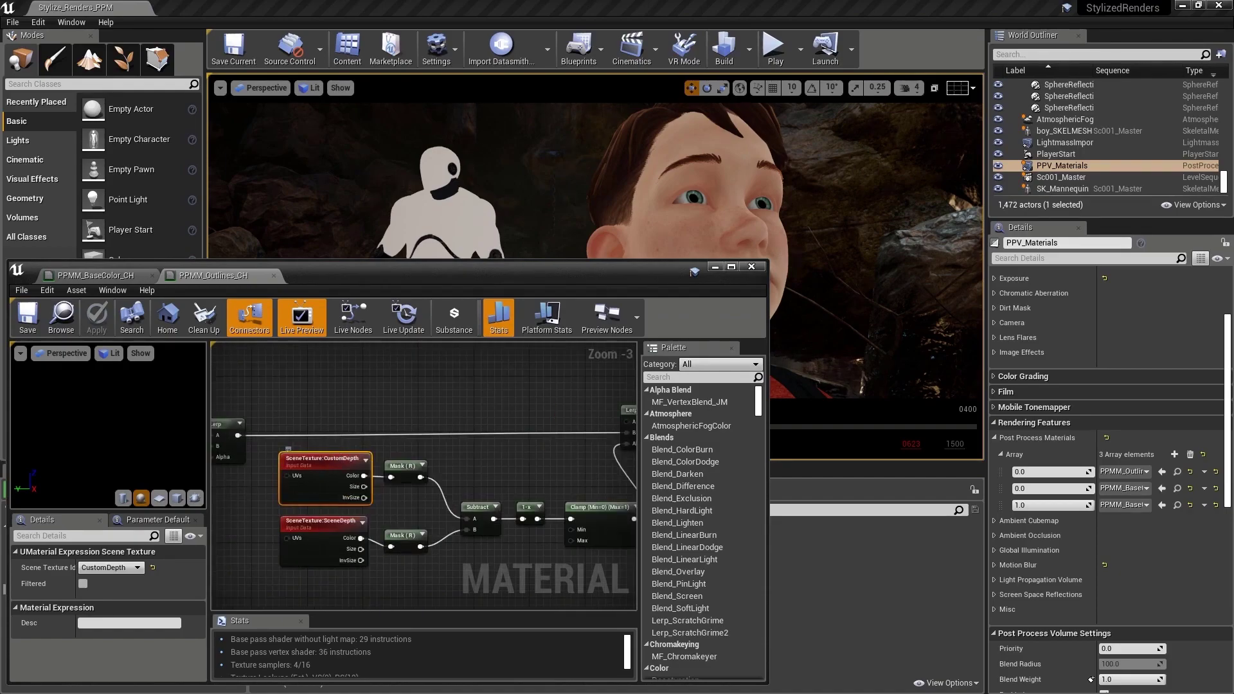
right_click_drag(490, 384, 406, 428)
key("ctrl+v")
left_click_drag(461, 416, 421, 403)
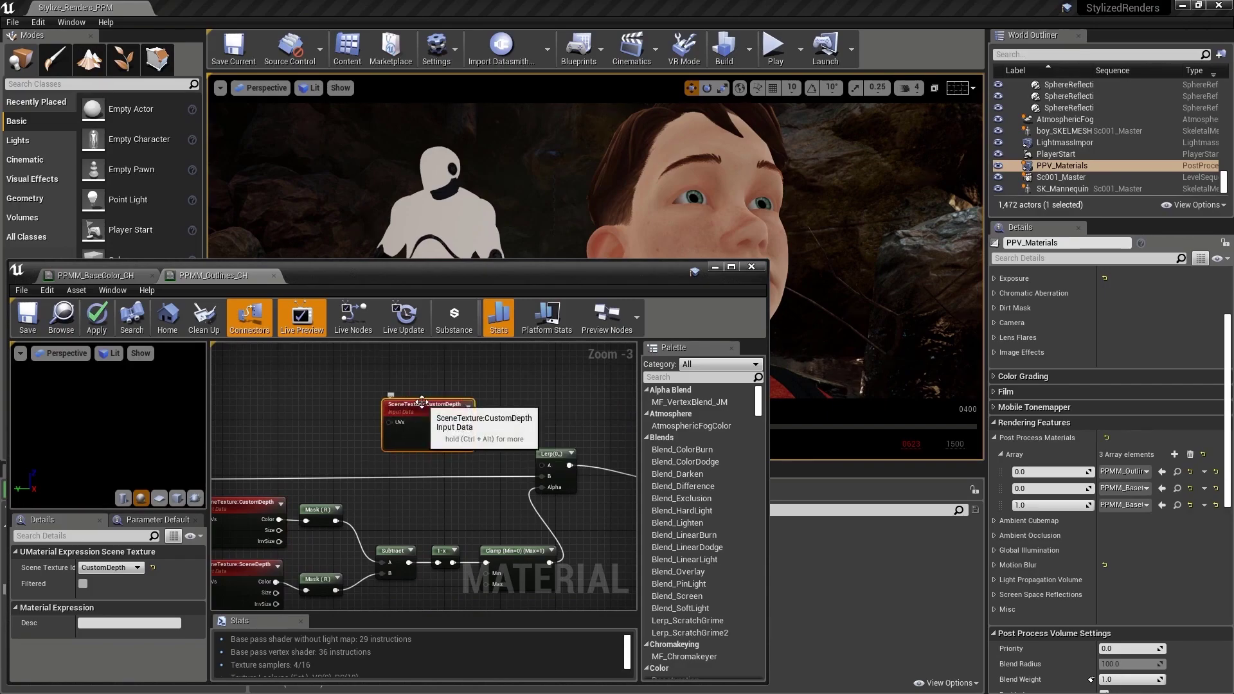
left_click(129, 568)
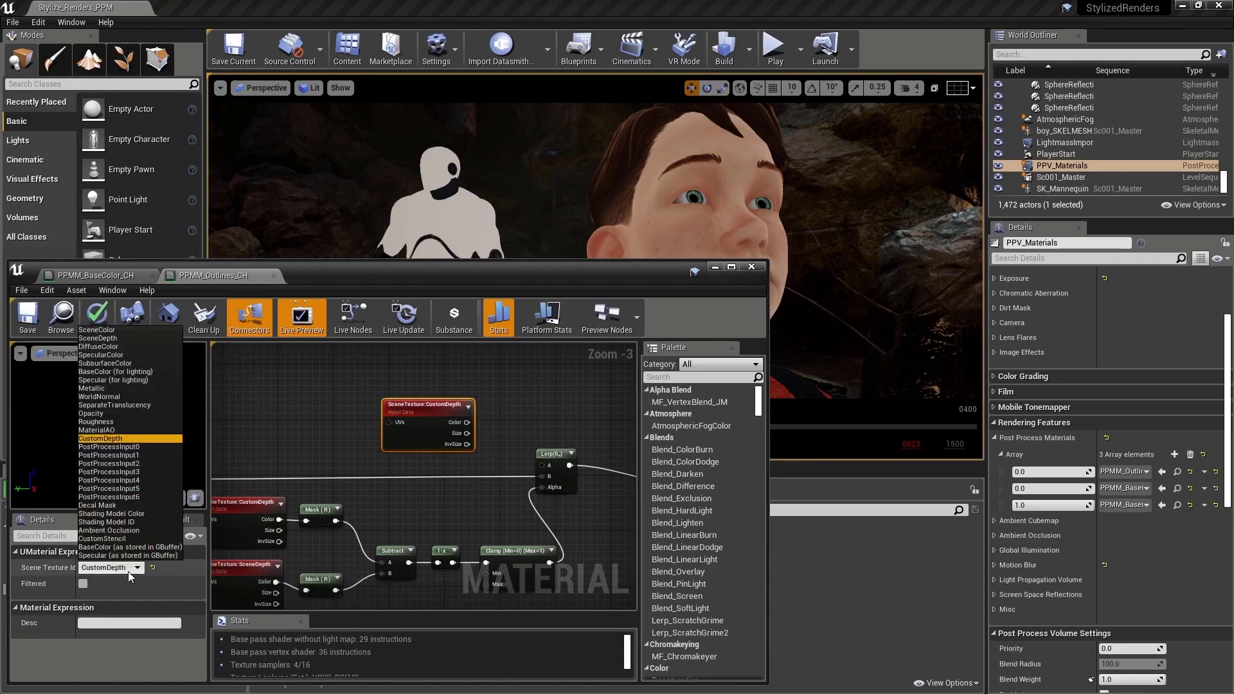
left_click(131, 446)
Add a ComponentMask to PostProcessInput0's Color output with the R, G and B channels enabled.
left_click_drag(403, 412, 440, 412)
type("mask")
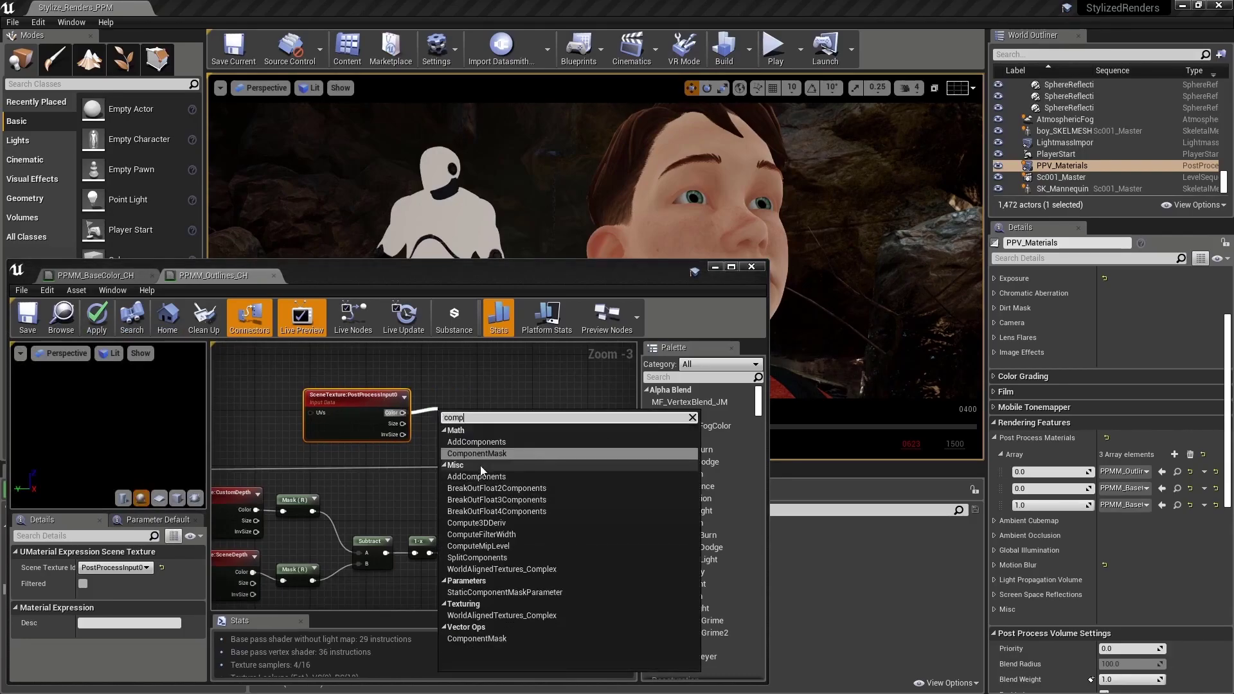
key("Return")
left_click(83, 582)
left_click(82, 598)
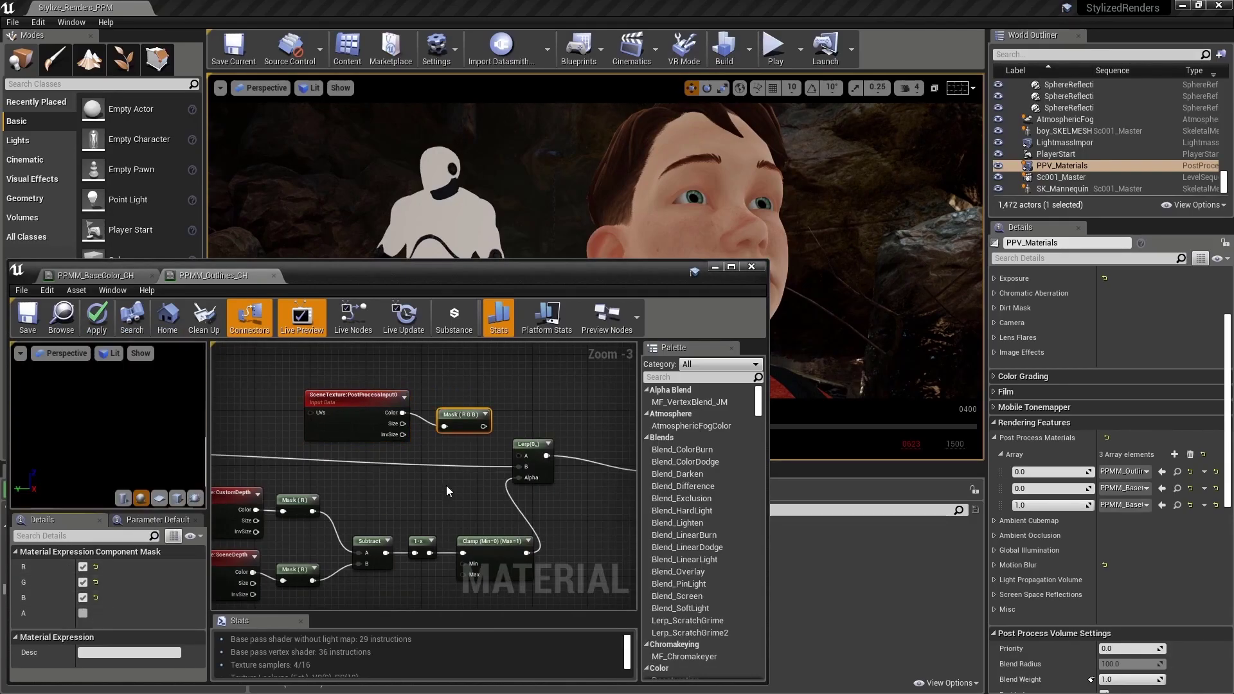
Connect the RGB mask to the new Lerp's A input and save the material.
left_click_drag(468, 414, 522, 450)
right_click_drag(530, 424, 554, 401)
scroll(557, 408, "down", 2)
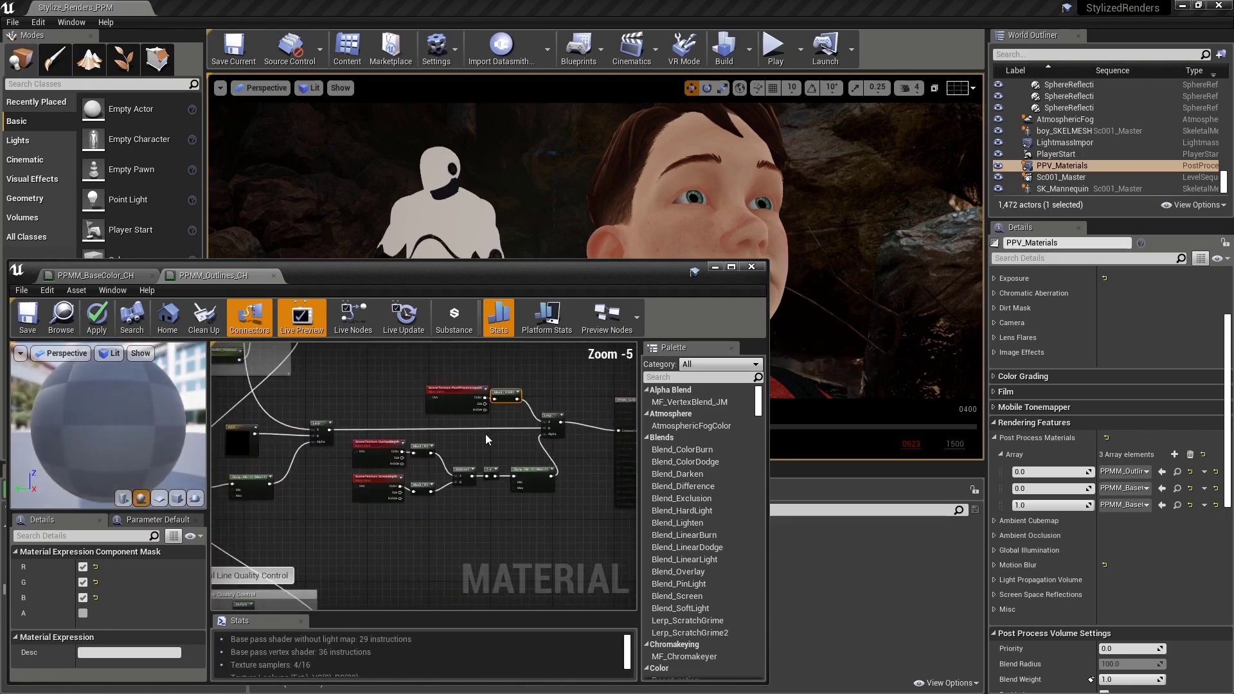
left_click(28, 317)
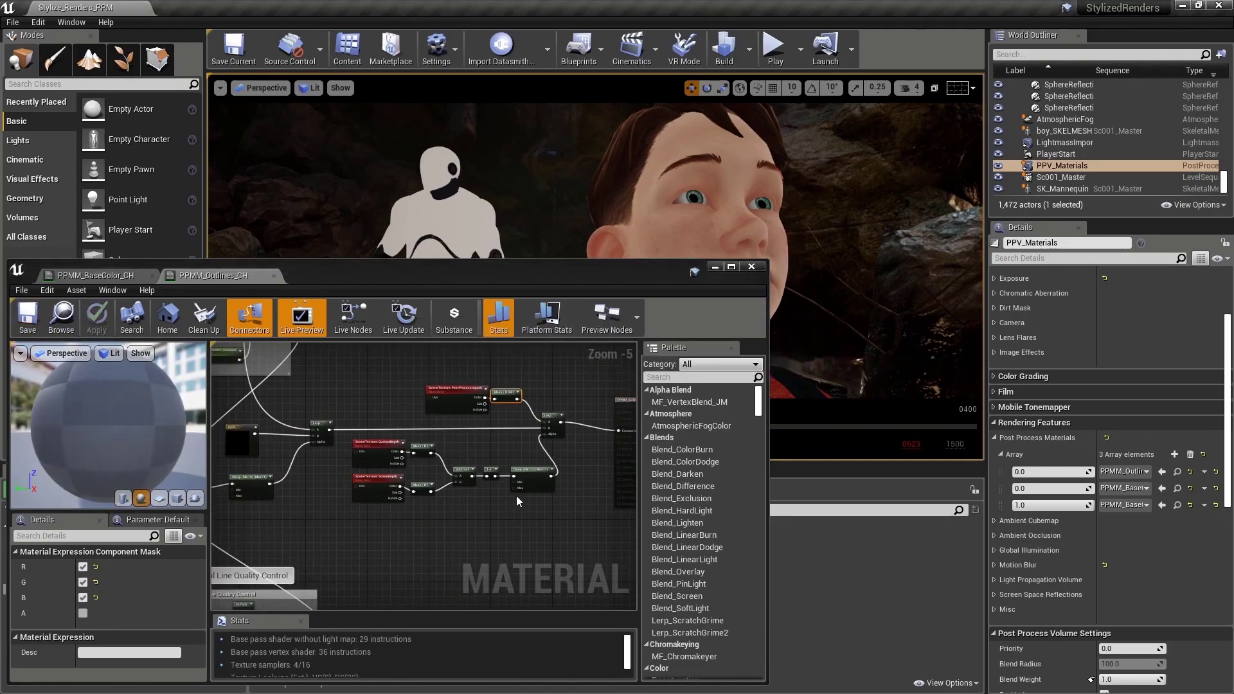
Add PPMM_Outlines_CH to the Post Process Materials array of PPV_Materials and move it above PPMM_BaseColor_CH.
left_click(714, 266)
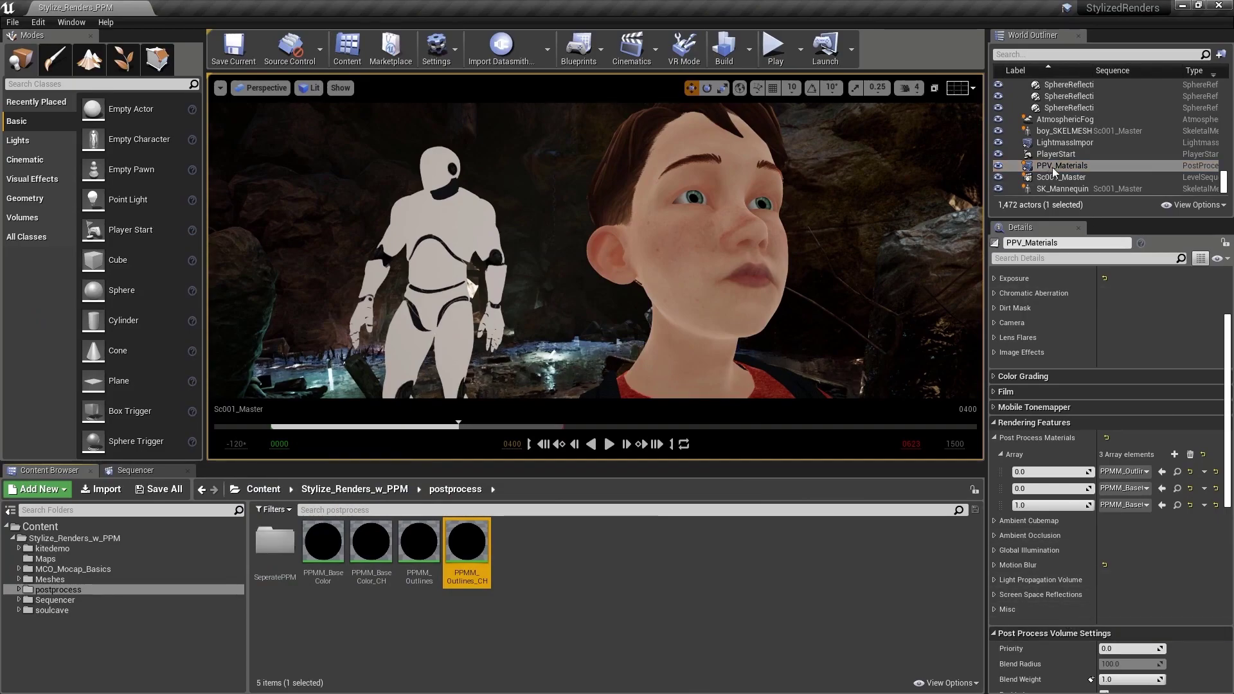
left_click(1174, 455)
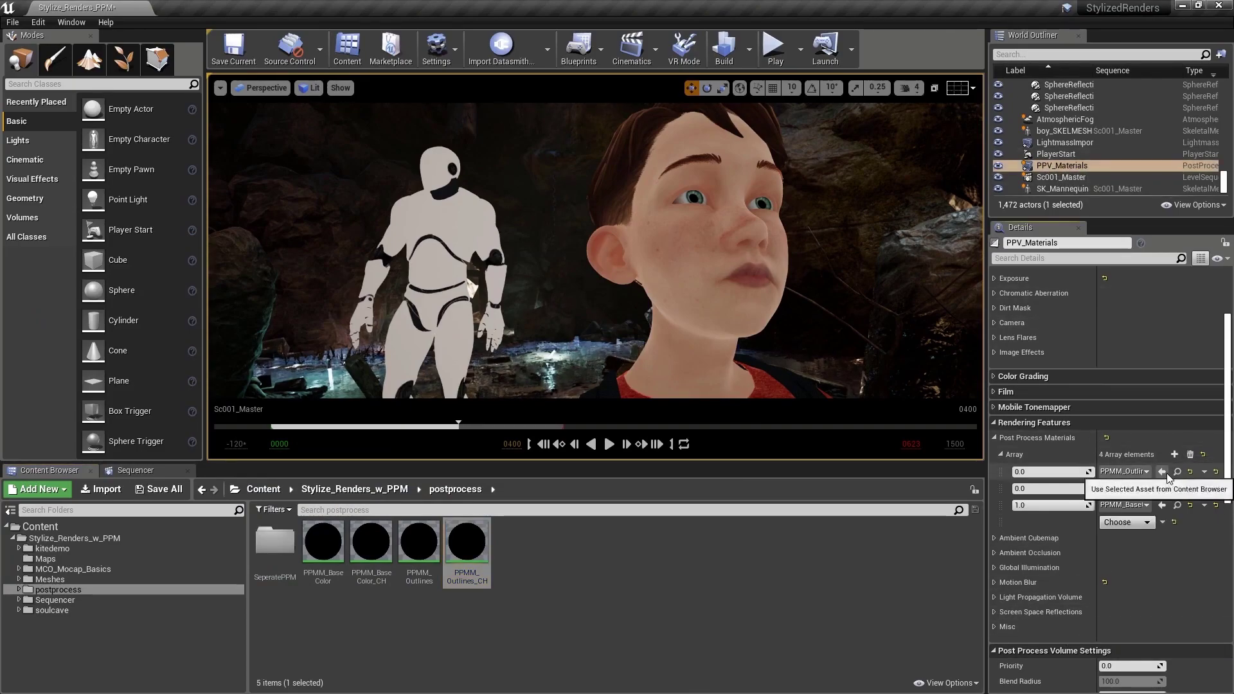
left_click(1148, 523)
left_click(1136, 553)
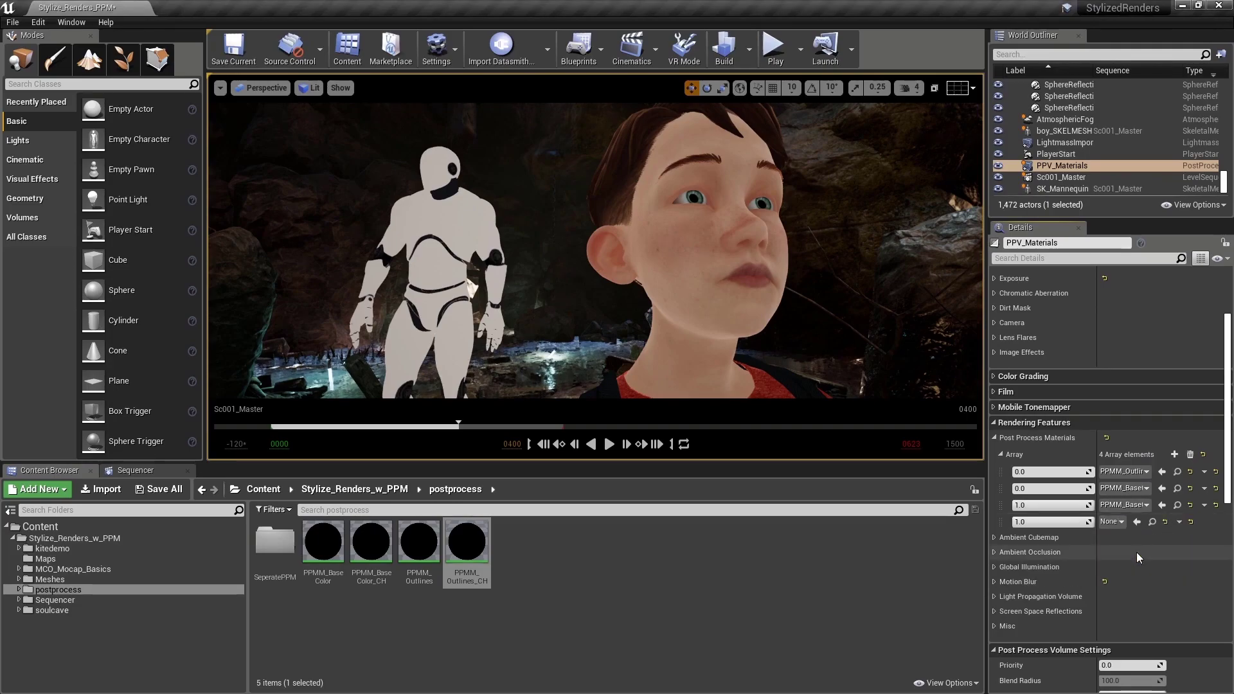
left_click(464, 544)
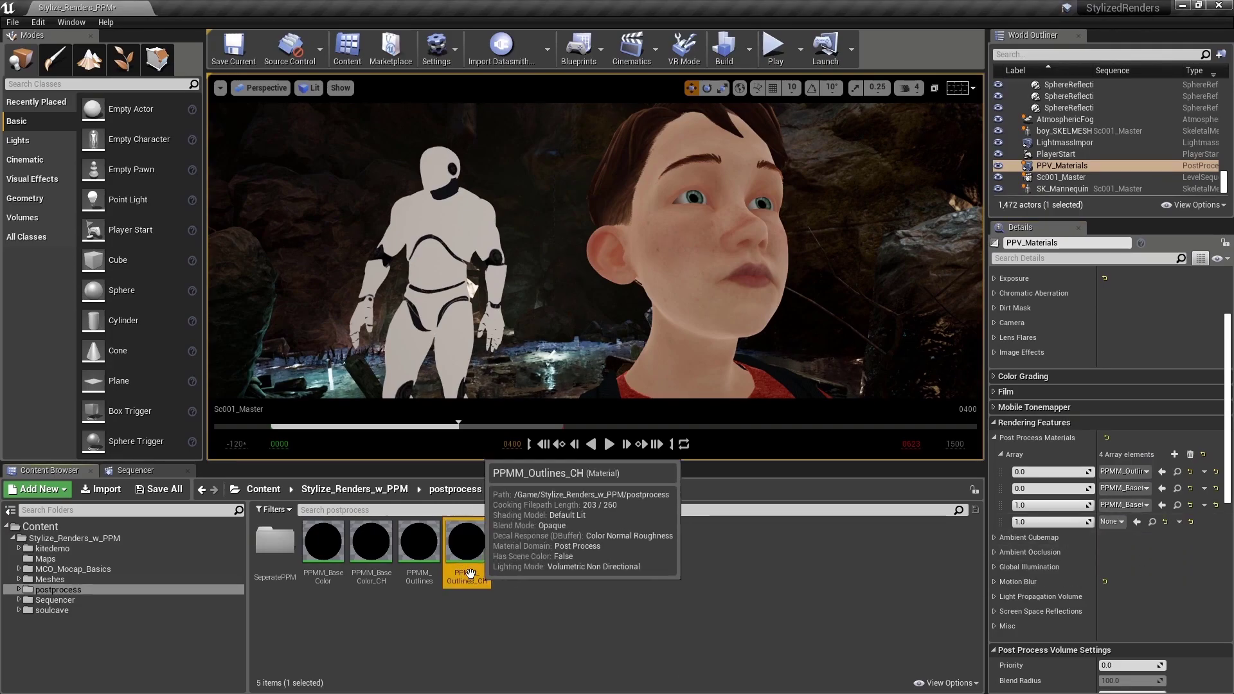
left_click(1138, 522)
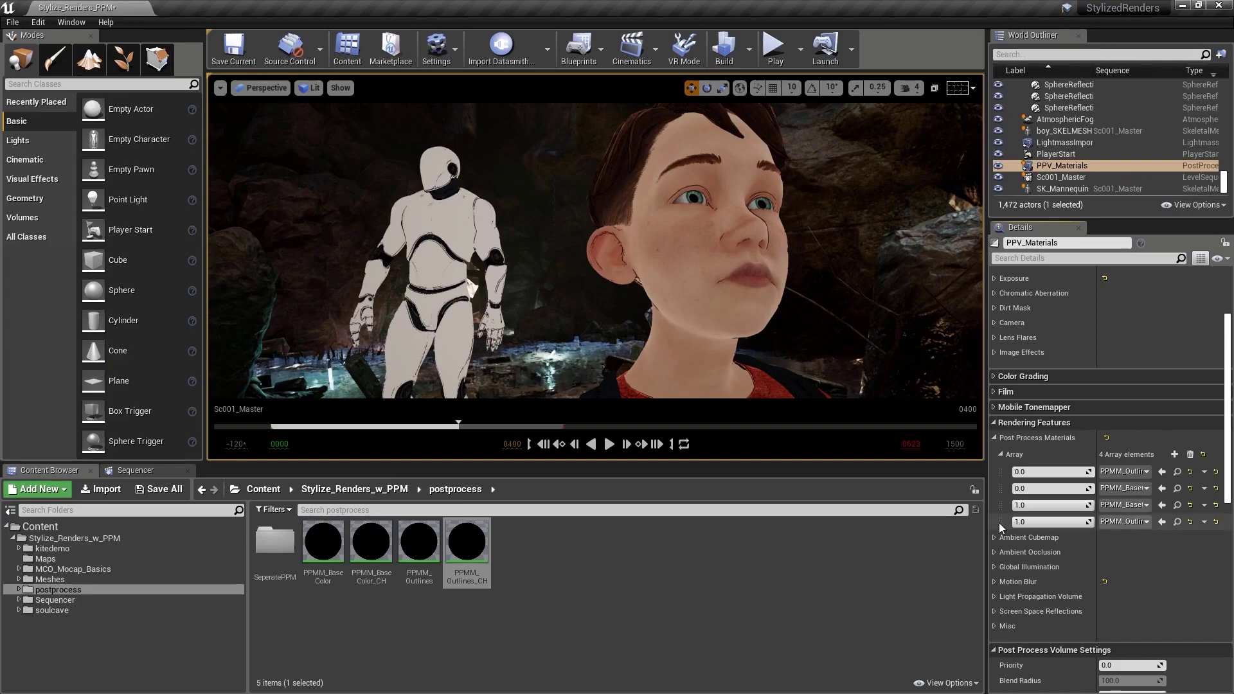
left_click_drag(1004, 527, 1006, 506)
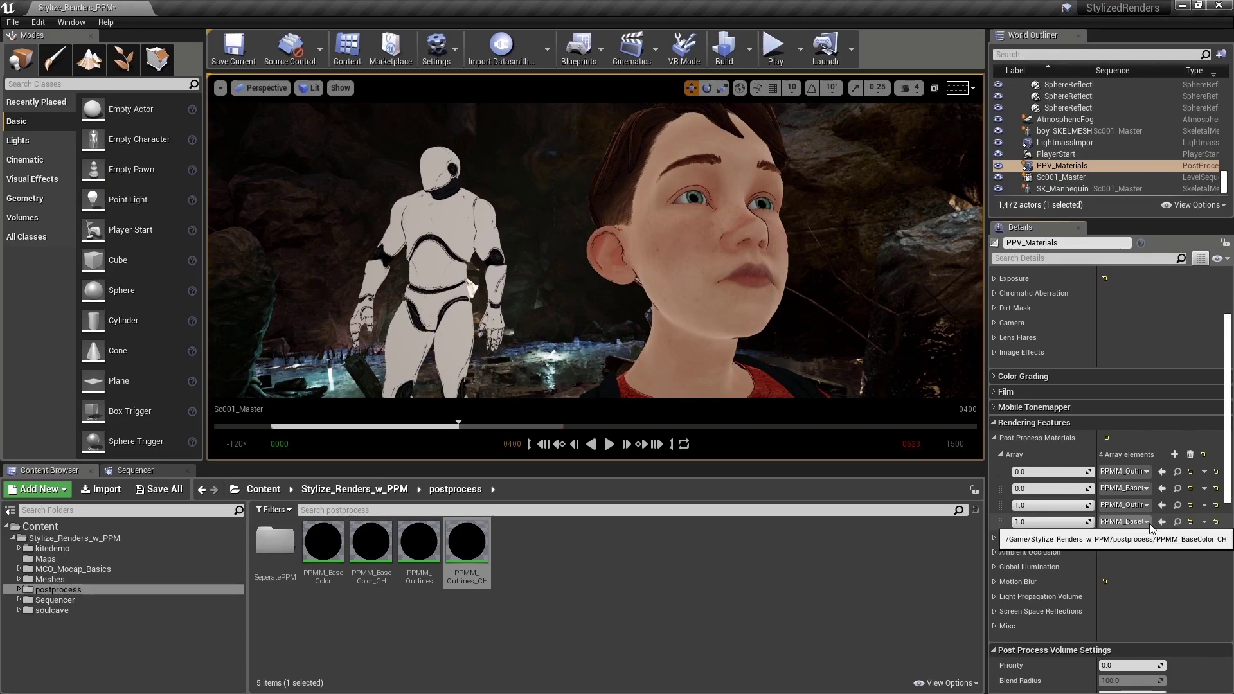
Open the PPMM_Outlines_CH material and set the Polygon-Outline_Thickness parameter's default value to 5.
double_click(464, 549)
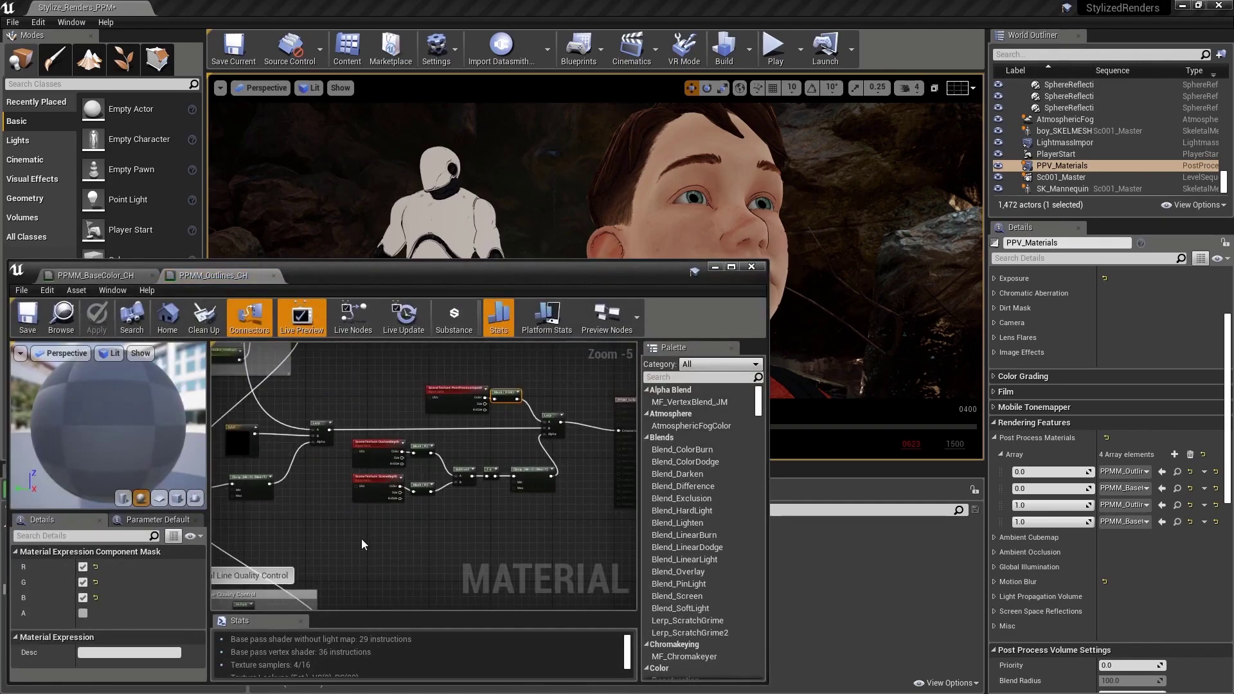
scroll(361, 540, "down", 4)
scroll(308, 469, "up", 5)
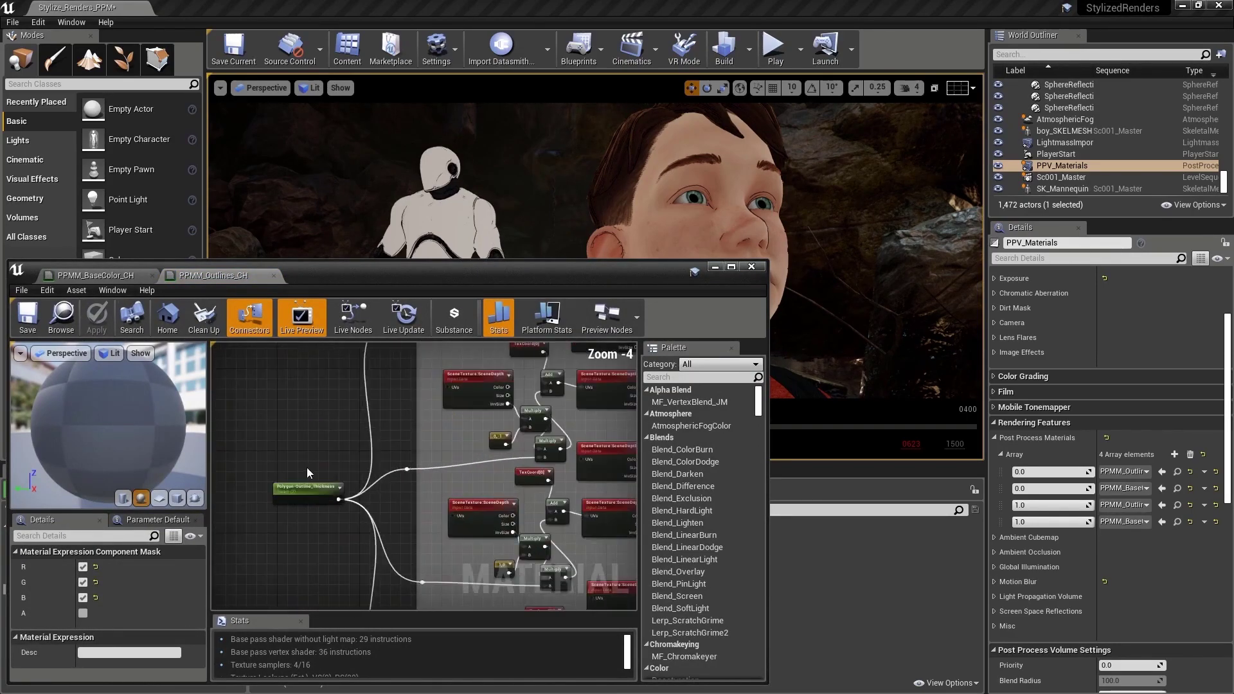
left_click(307, 487)
scroll(309, 450, "up", 2)
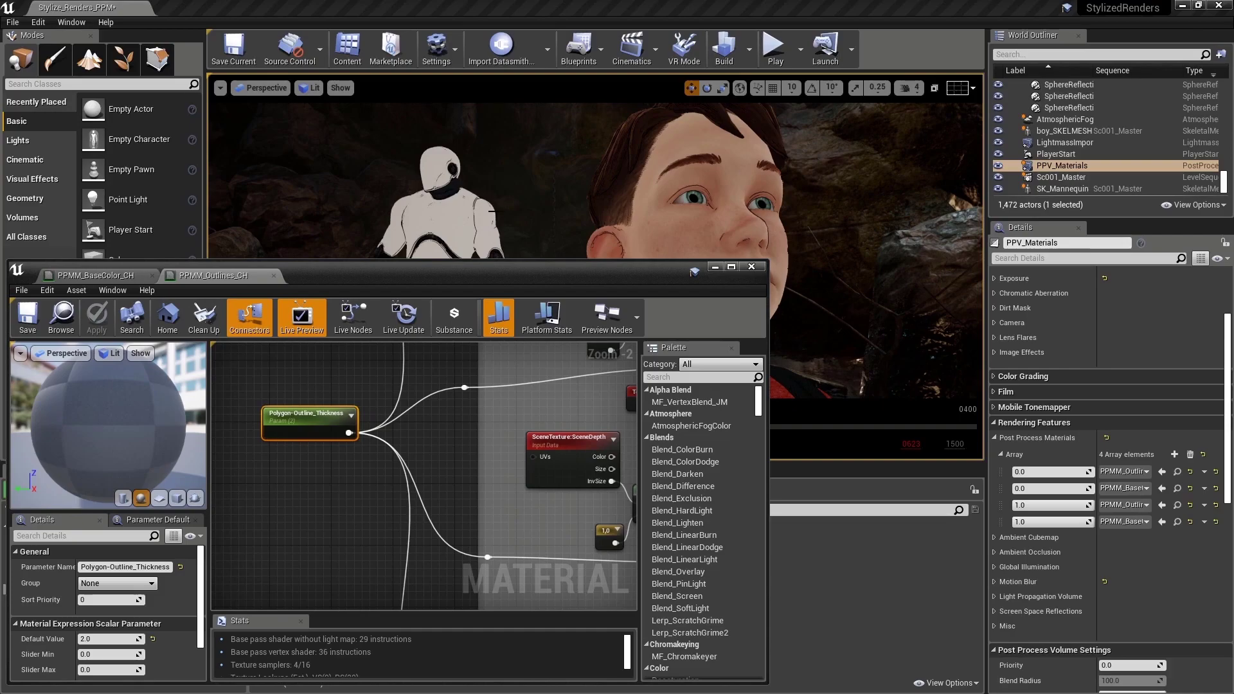
left_click(126, 639)
type("5")
key("Return")
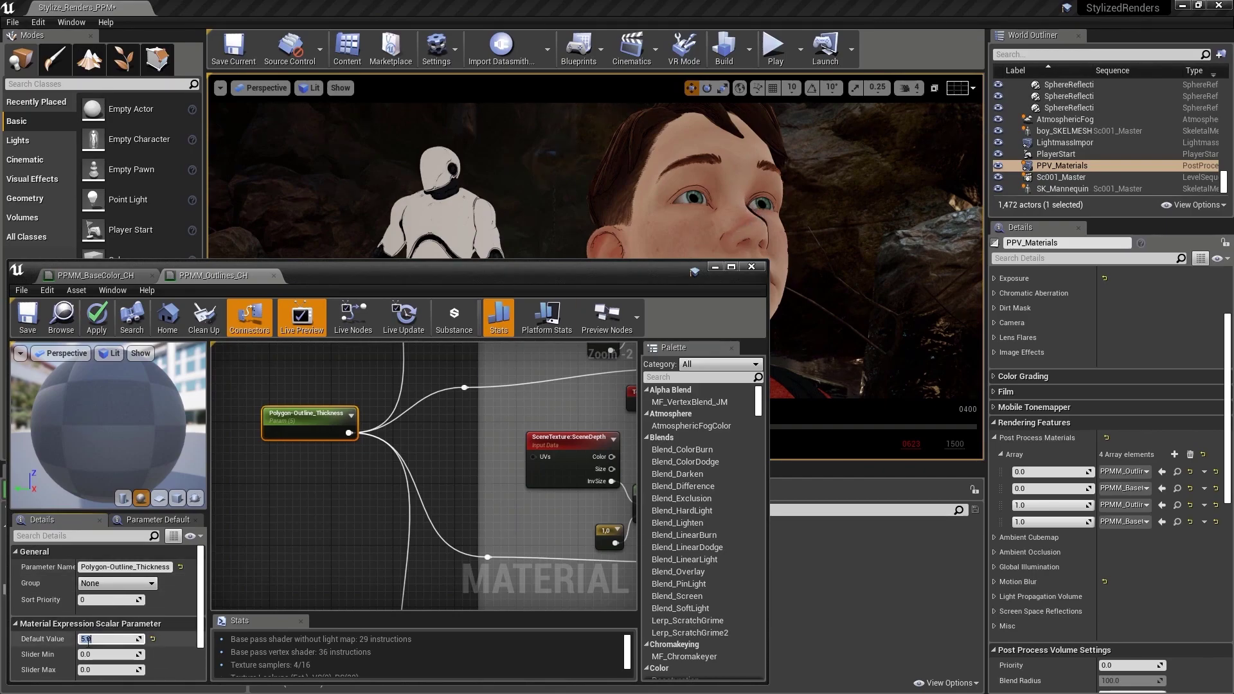
Try a Polygon-Outline_Thickness default value of 1, then restore it to 5.
type("1")
key("Return")
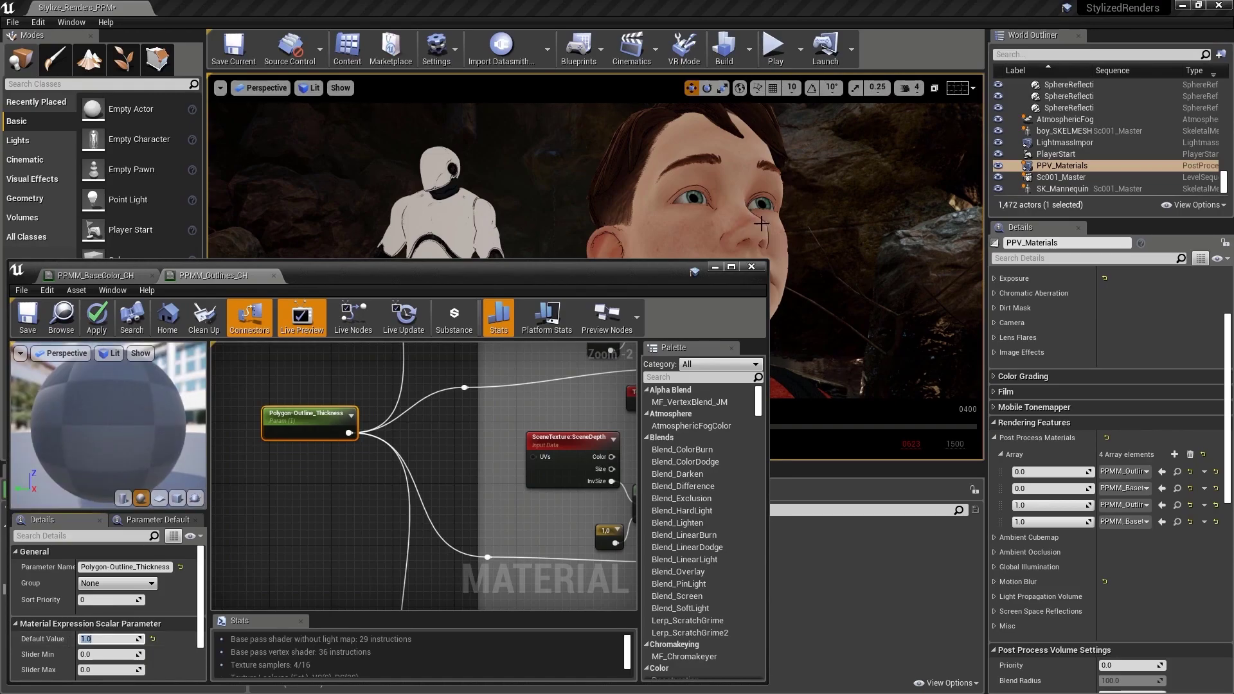
type("5")
key("Return")
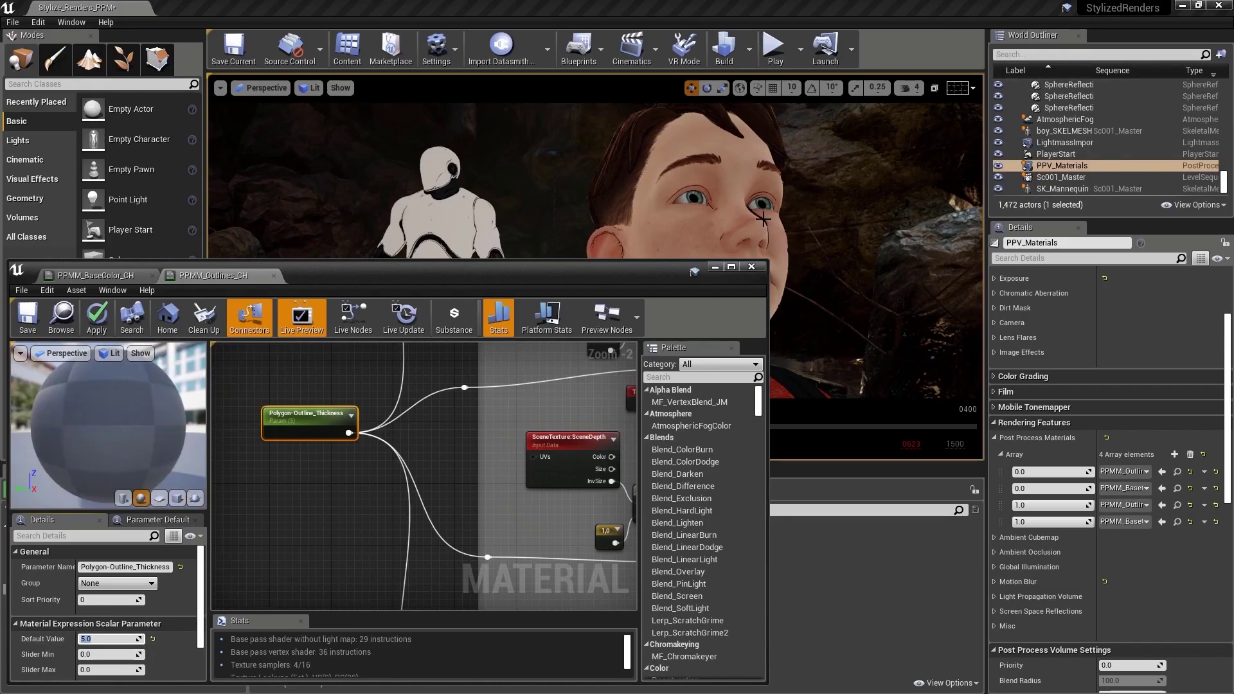
Examine the custom depth mask chain feeding the final Lerp and the Polygon-Outline_Thickness parameter feeding the polygon outline nodes.
scroll(342, 450, "down", 3)
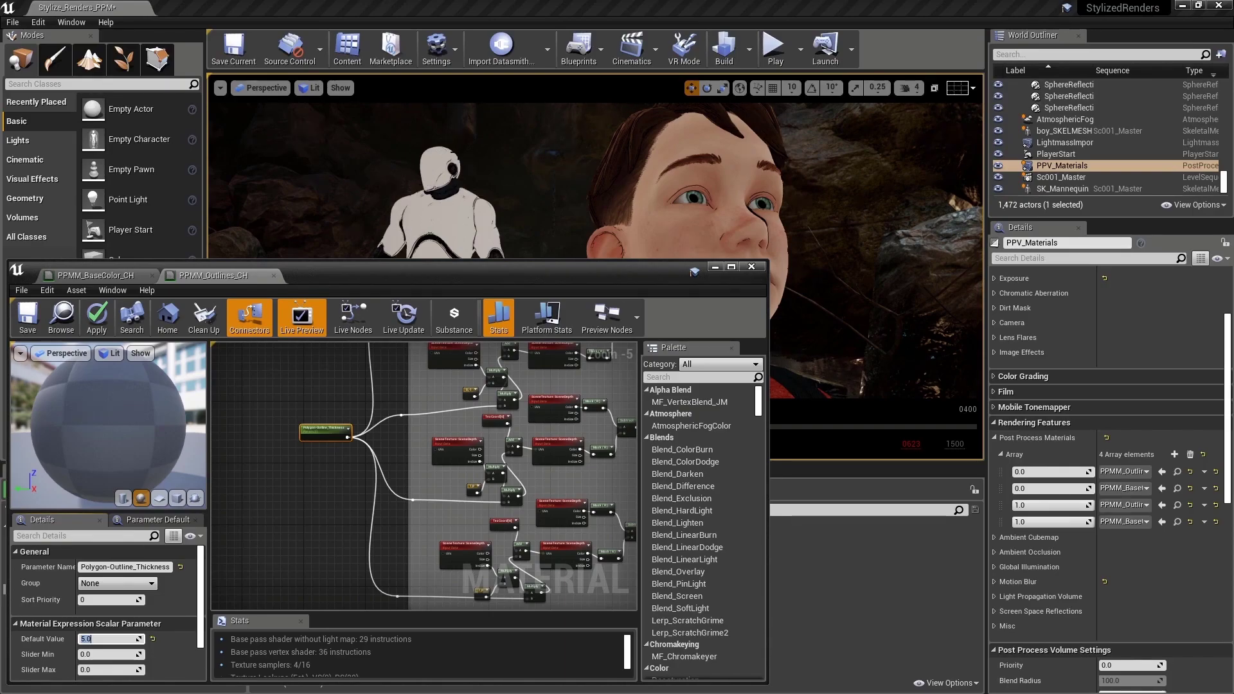
scroll(511, 410, "up", 1)
right_click_drag(534, 487, 404, 483)
scroll(404, 484, "down", 2)
scroll(343, 496, "up", 2)
left_click_drag(539, 425, 541, 426)
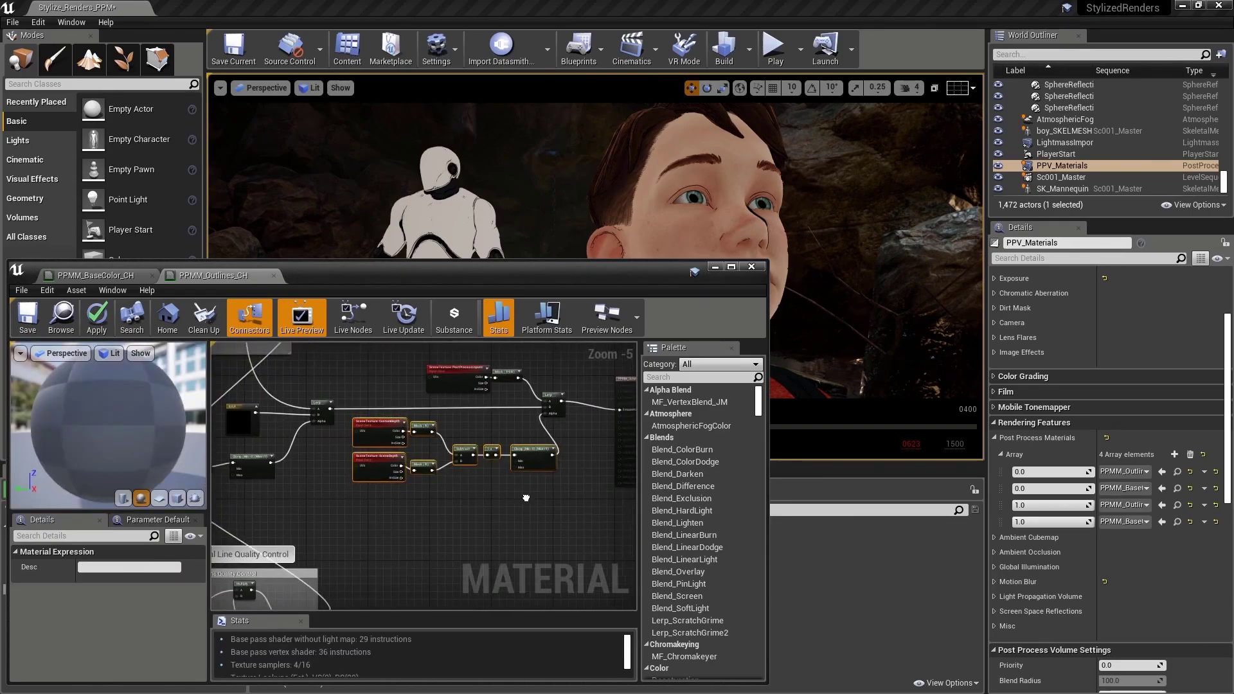
scroll(541, 425, "up", 1)
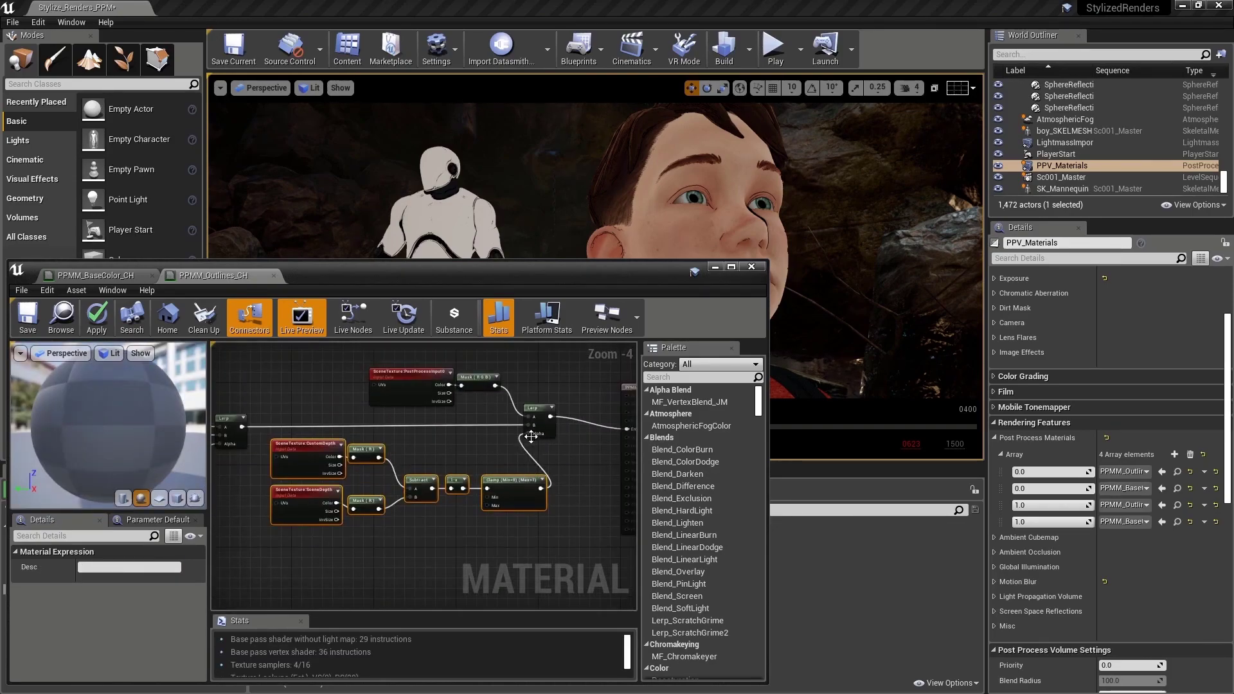
scroll(533, 435, "down", 1)
mouse_move(318, 415)
right_mouse_down()
mouse_move(359, 410)
mouse_move(316, 413)
right_mouse_up()
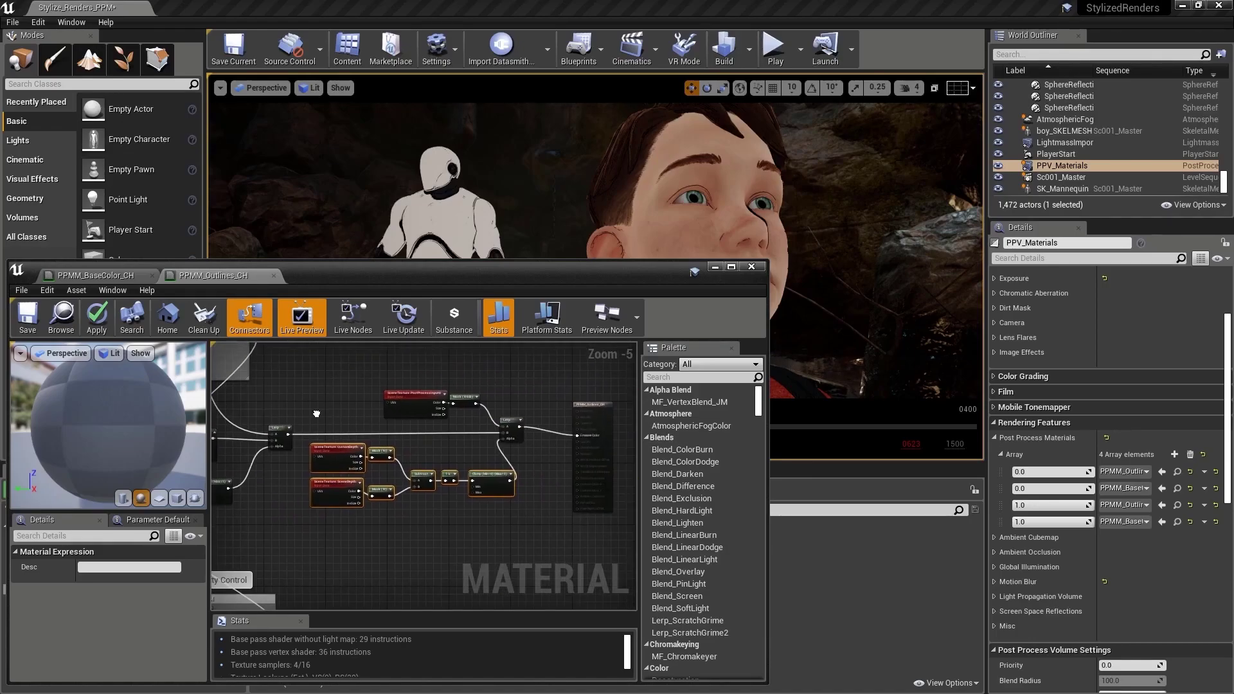
scroll(445, 433, "down", 2)
right_click_drag(425, 473, 490, 477)
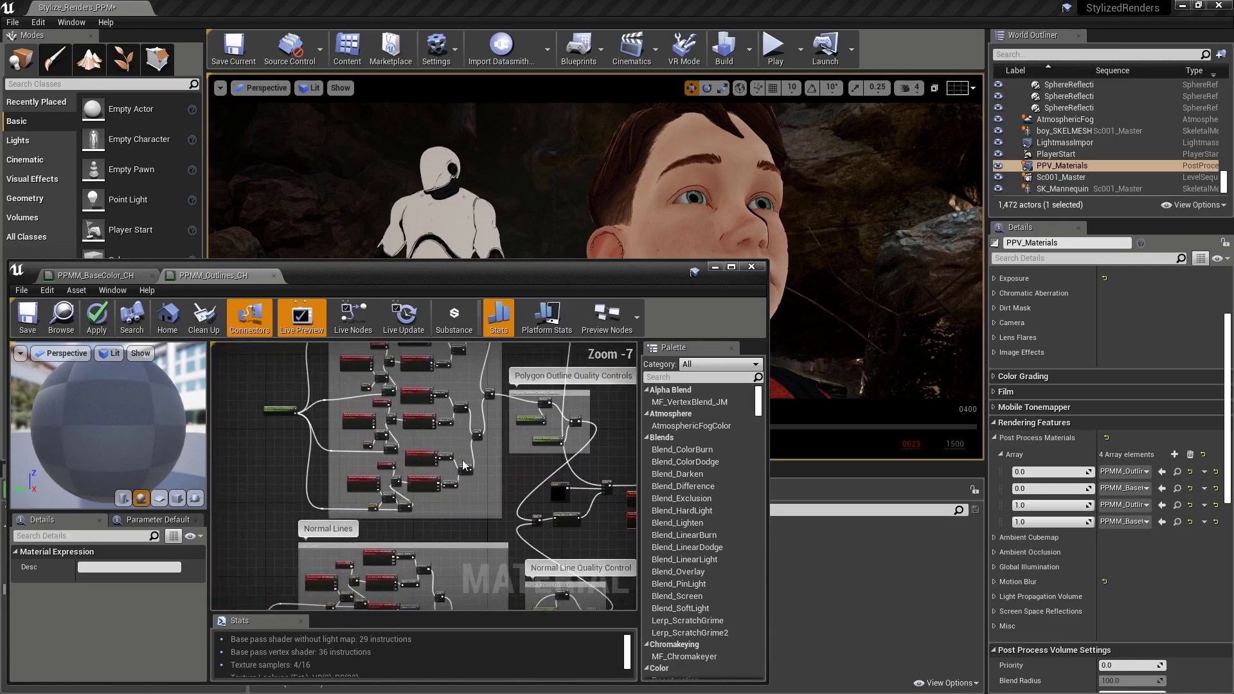
scroll(284, 392, "up", 2)
left_click(301, 426)
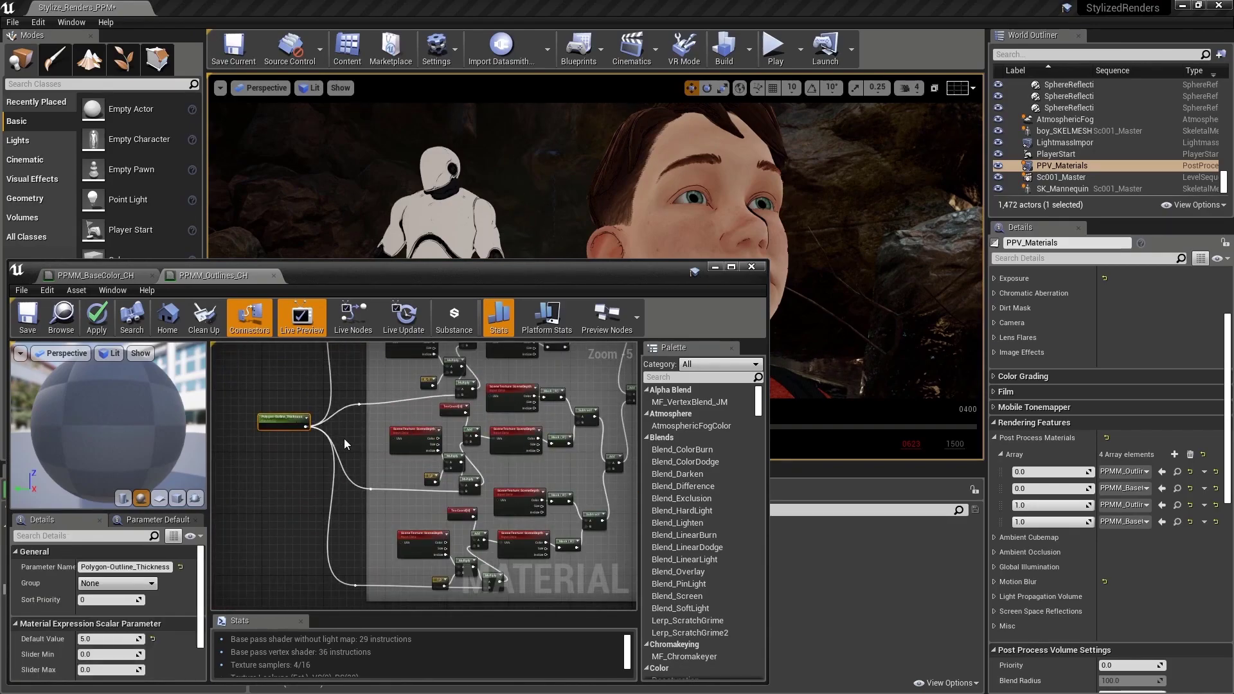
Maximize the material editor and compare the UV-offset nodes and constants in Polygon Outlines with the SceneDepth node in the character mask.
left_click(731, 266)
right_click_drag(433, 378, 454, 371)
scroll(450, 209, "up", 1)
left_click_drag(447, 170, 573, 285)
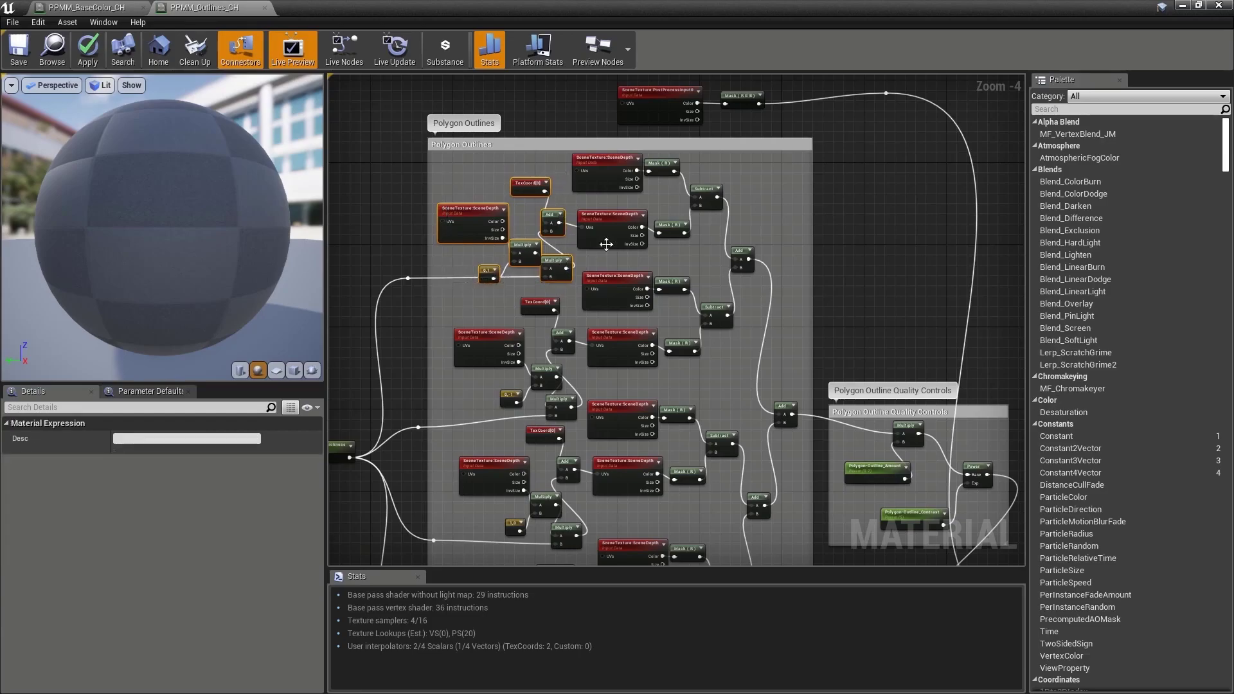
left_click(615, 214)
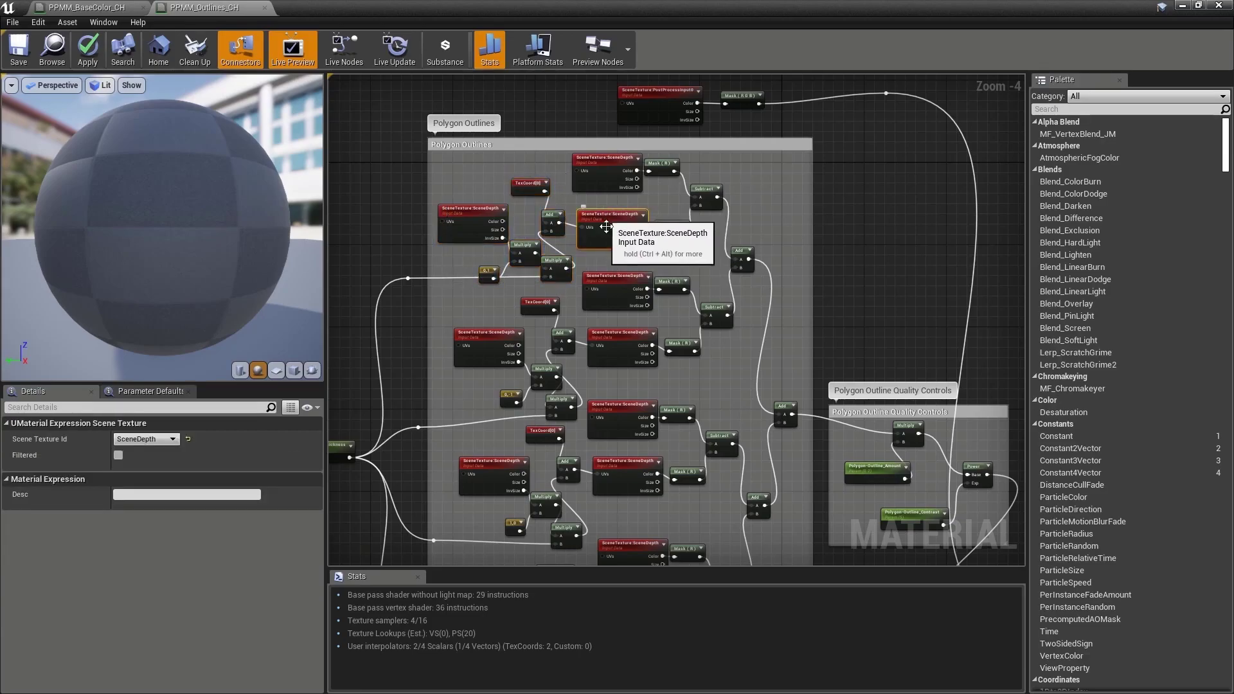
left_click(487, 273)
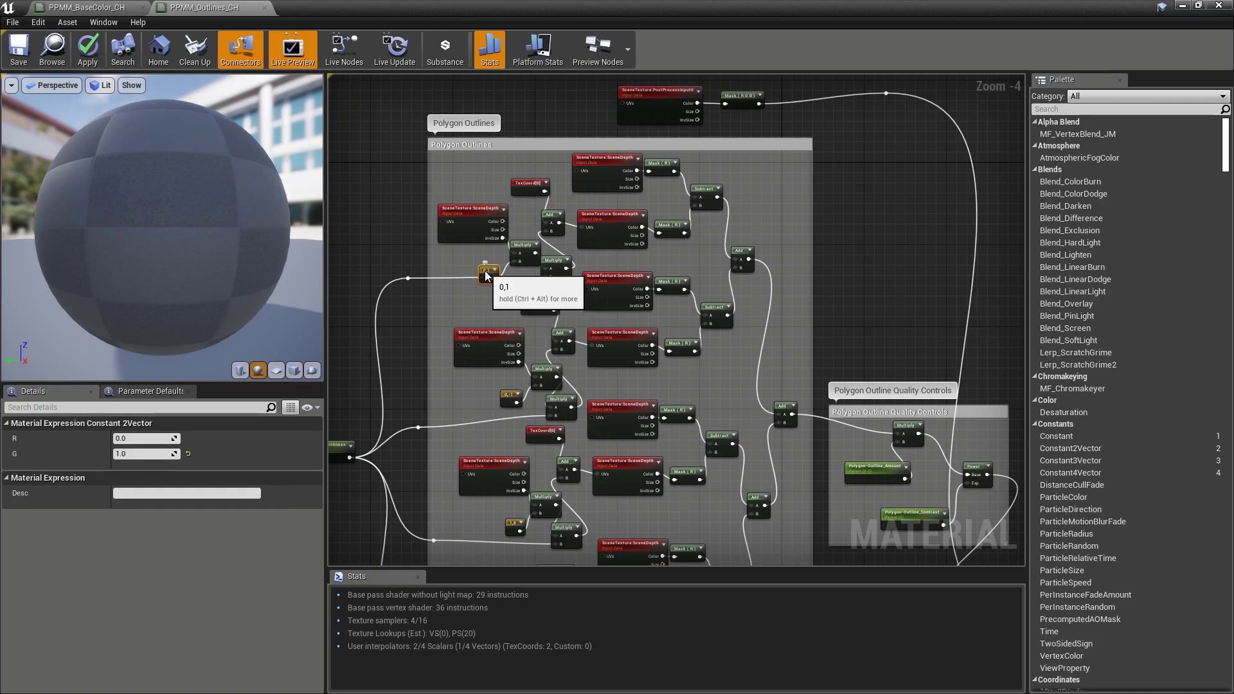
left_click(510, 396)
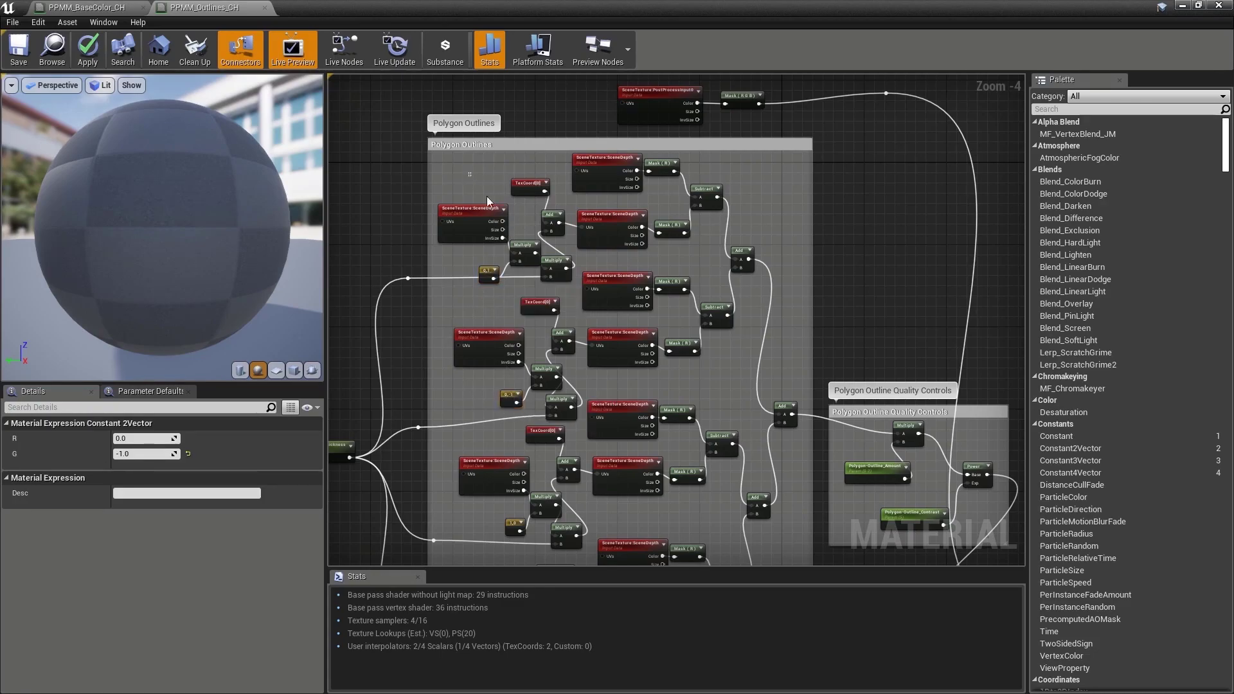
left_click_drag(487, 201, 560, 272)
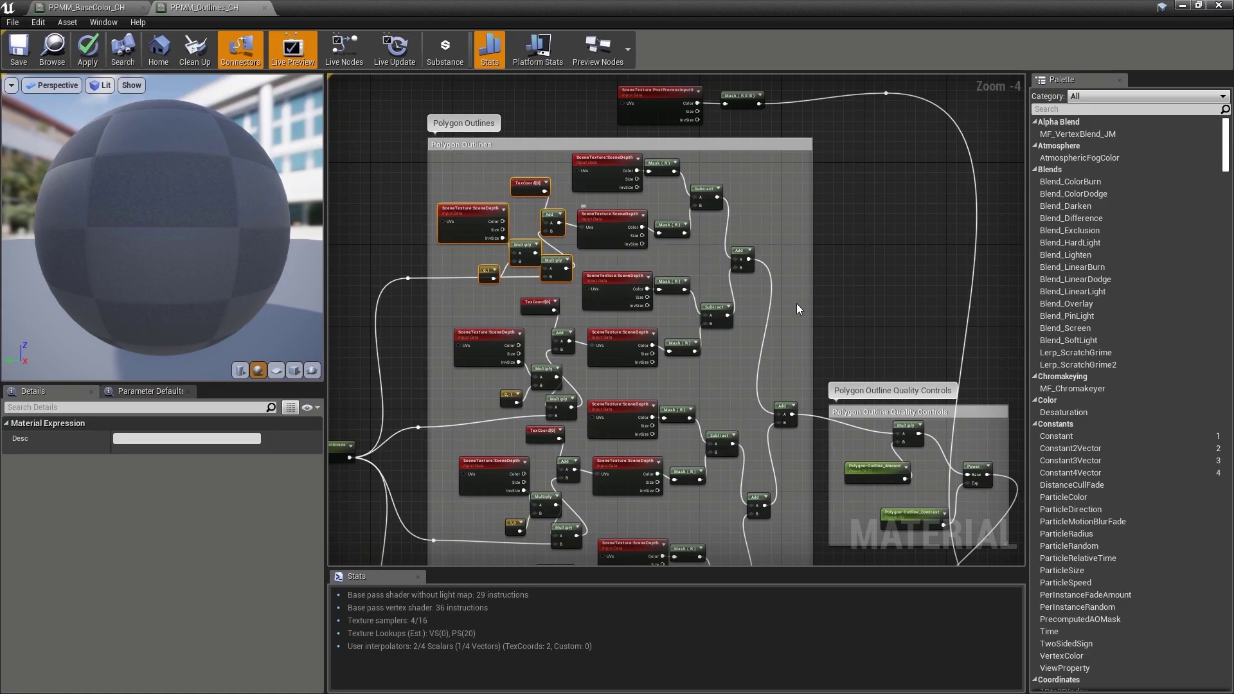
right_click_drag(834, 316, 601, 206)
mouse_move(872, 408)
right_mouse_down()
mouse_move(804, 380)
mouse_move(580, 236)
right_mouse_up()
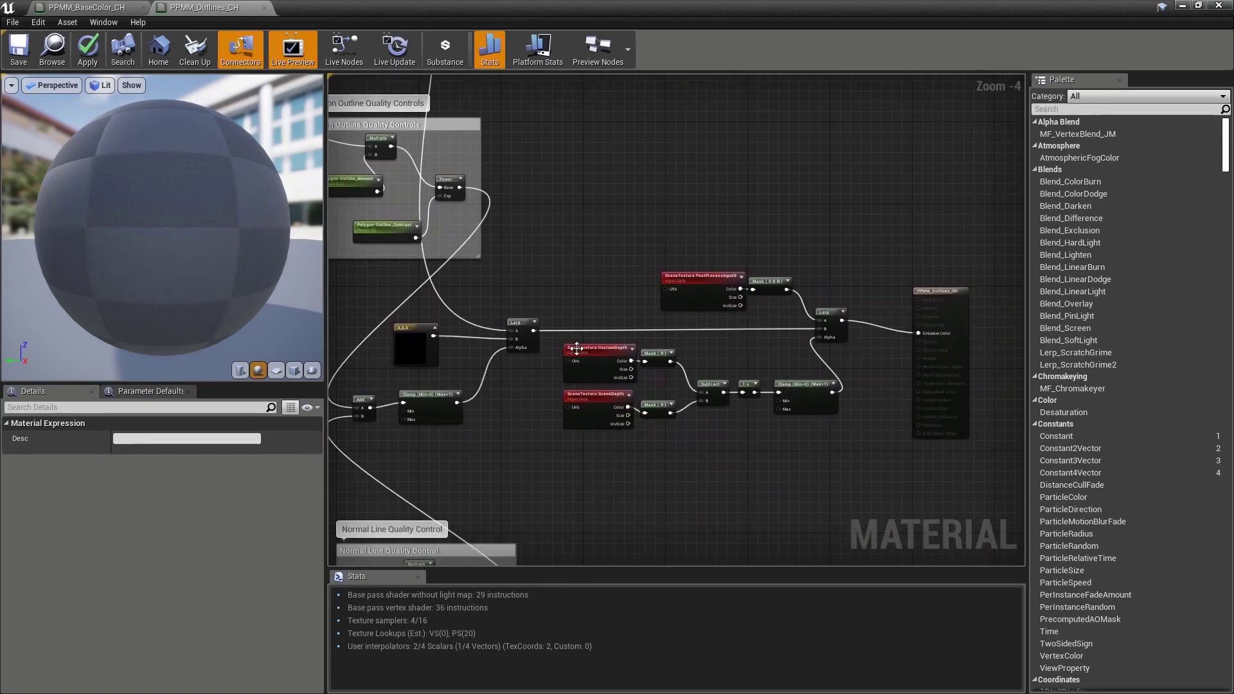
left_click(587, 394)
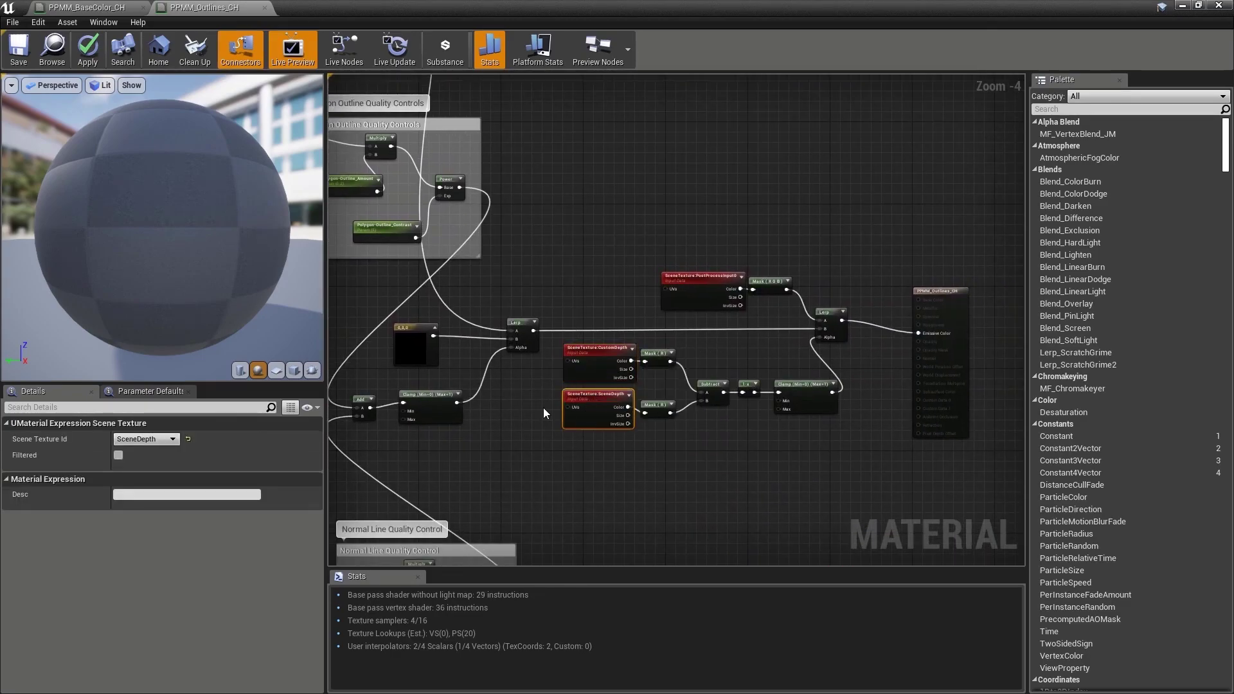
Select and copy the uppermost Polygon Outlines offset nodes: TexCoord, SceneDepth, the 0,1 constant, the first Multiply and the Add.
scroll(540, 403, "down", 3)
scroll(489, 193, "up", 4)
left_click_drag(430, 168, 549, 278)
left_click(531, 191)
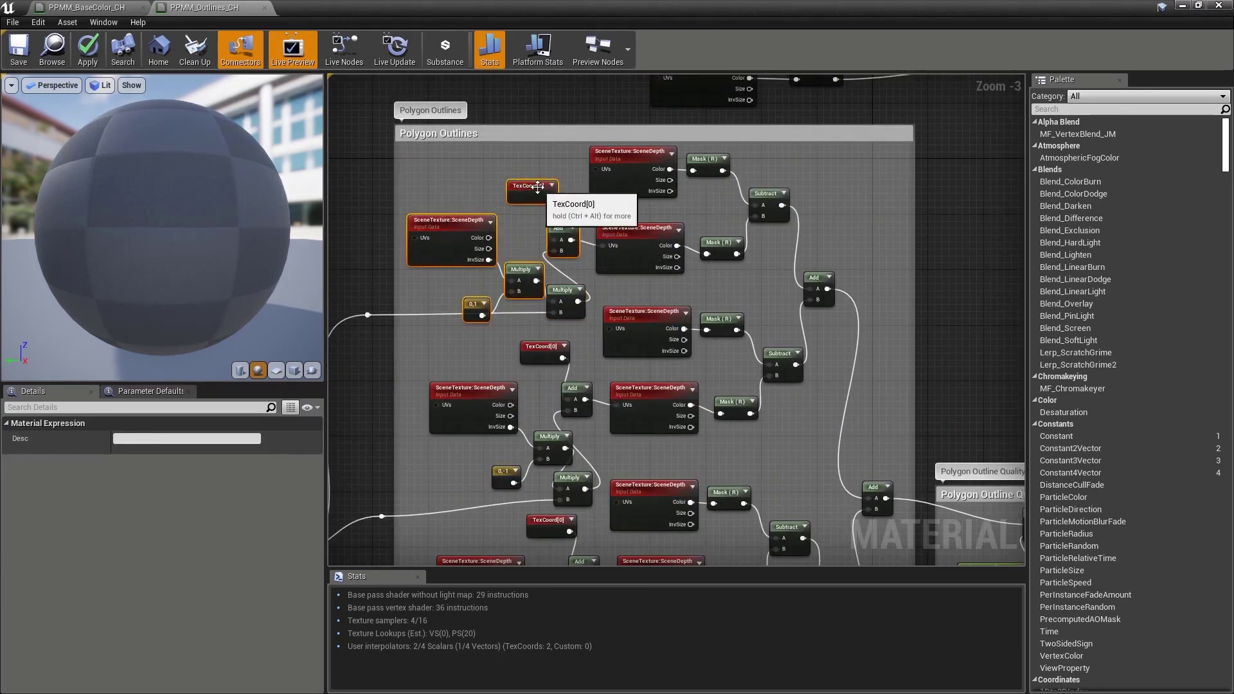
left_click(551, 226)
left_click(524, 273)
left_click(476, 306)
left_click(450, 225)
left_click_drag(443, 165, 525, 317)
left_click(559, 229, "ctrl")
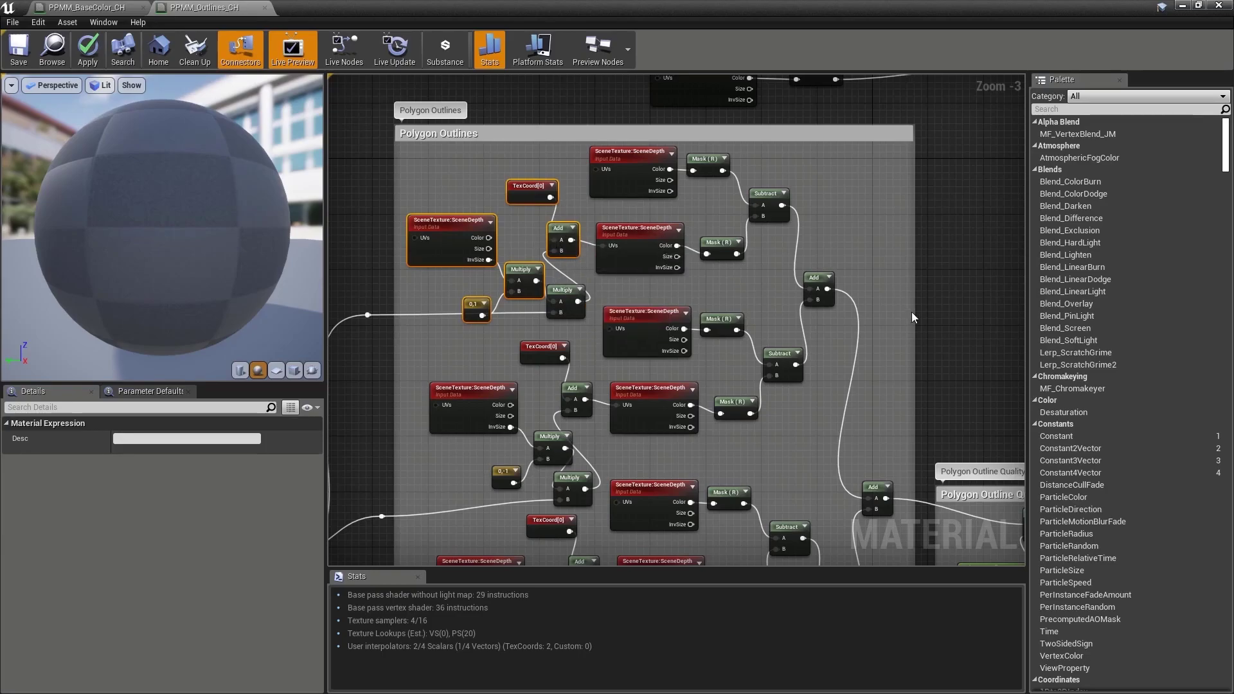
Paste the copied UV-offset nodes beside the inputs of the CustomDepth and SceneDepth mask nodes.
right_click_drag(902, 308, 529, 120)
right_click_drag(877, 345, 538, 76)
key("ctrl+v")
right_click_drag(596, 408, 523, 426)
left_click_drag(524, 431, 496, 437)
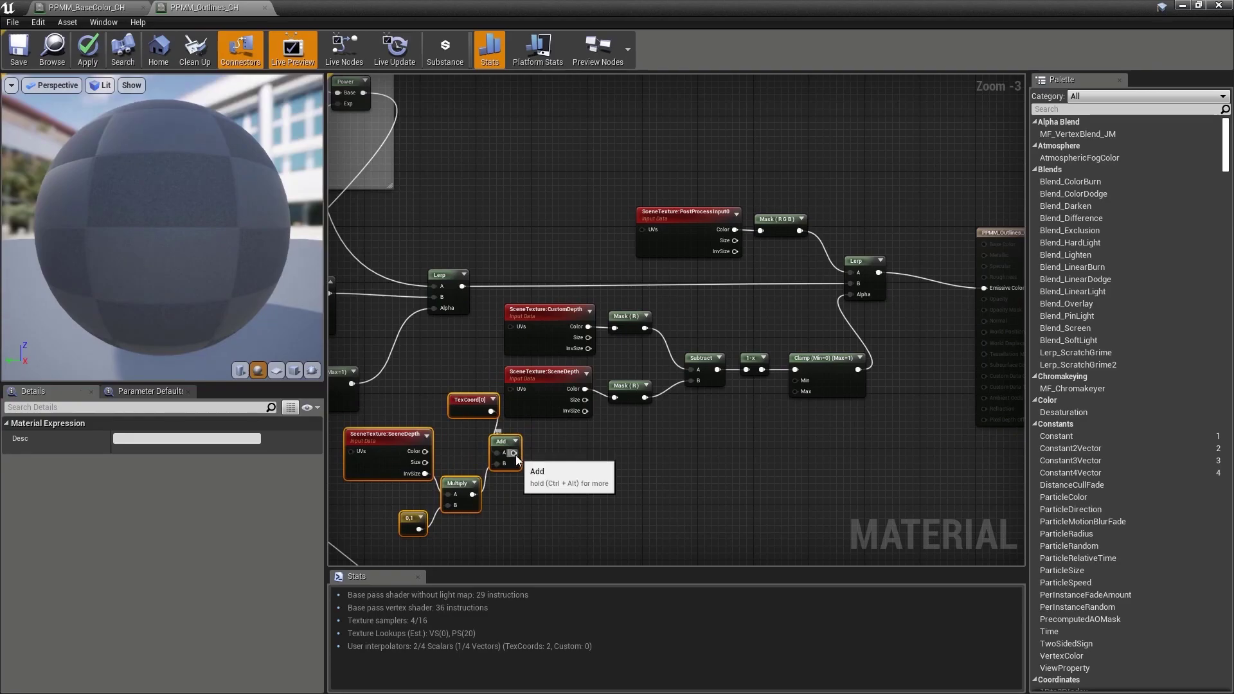
Move the depth mask chain clear of the pasted nodes and connect the pasted Add to the UVs of CustomDepth and SceneDepth.
right_click_drag(558, 311, 550, 322)
left_click_drag(547, 309, 809, 411)
left_click_drag(811, 369, 839, 466)
right_click_drag(675, 401, 711, 296)
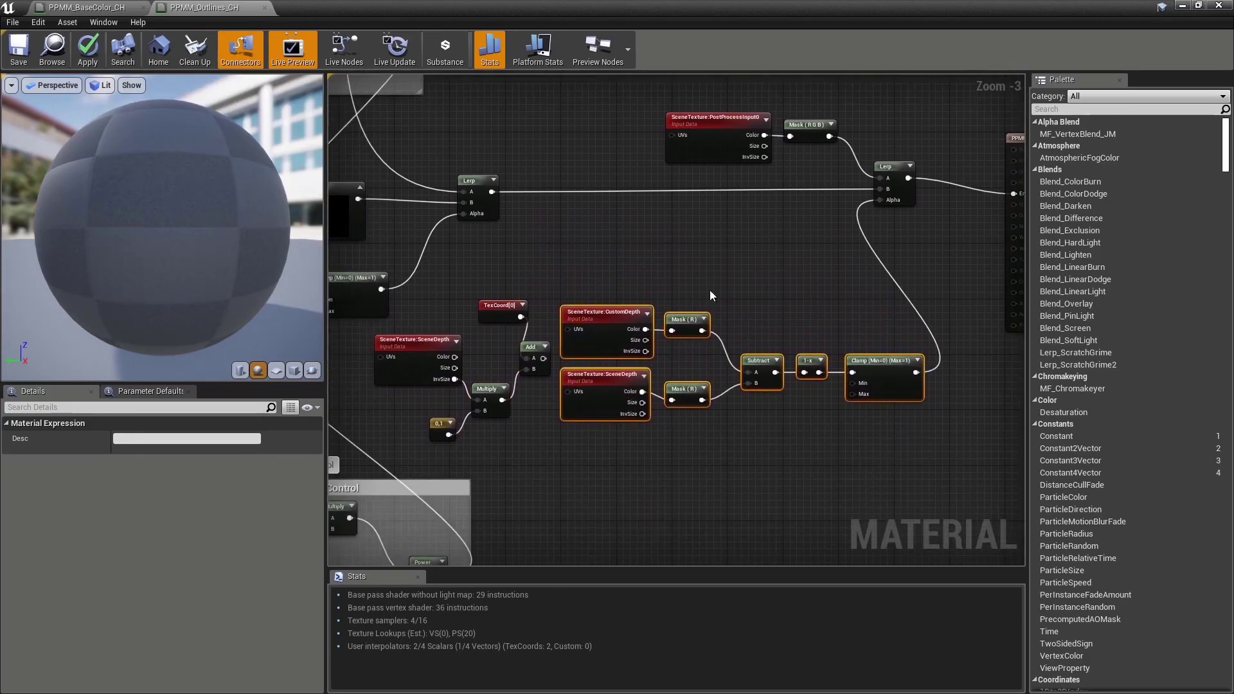
left_click_drag(543, 358, 568, 392)
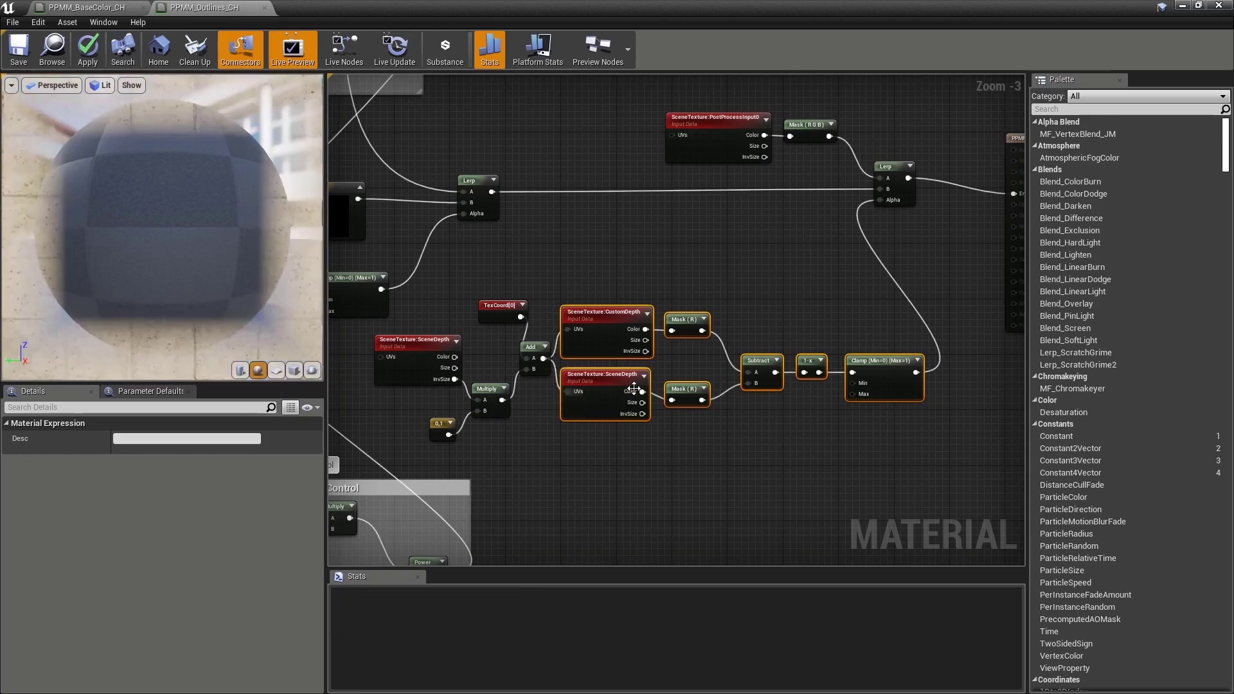
Connect the mask's Clamp output directly to Emissive Color, restore the editor window and save the material.
right_click_drag(916, 263, 784, 264)
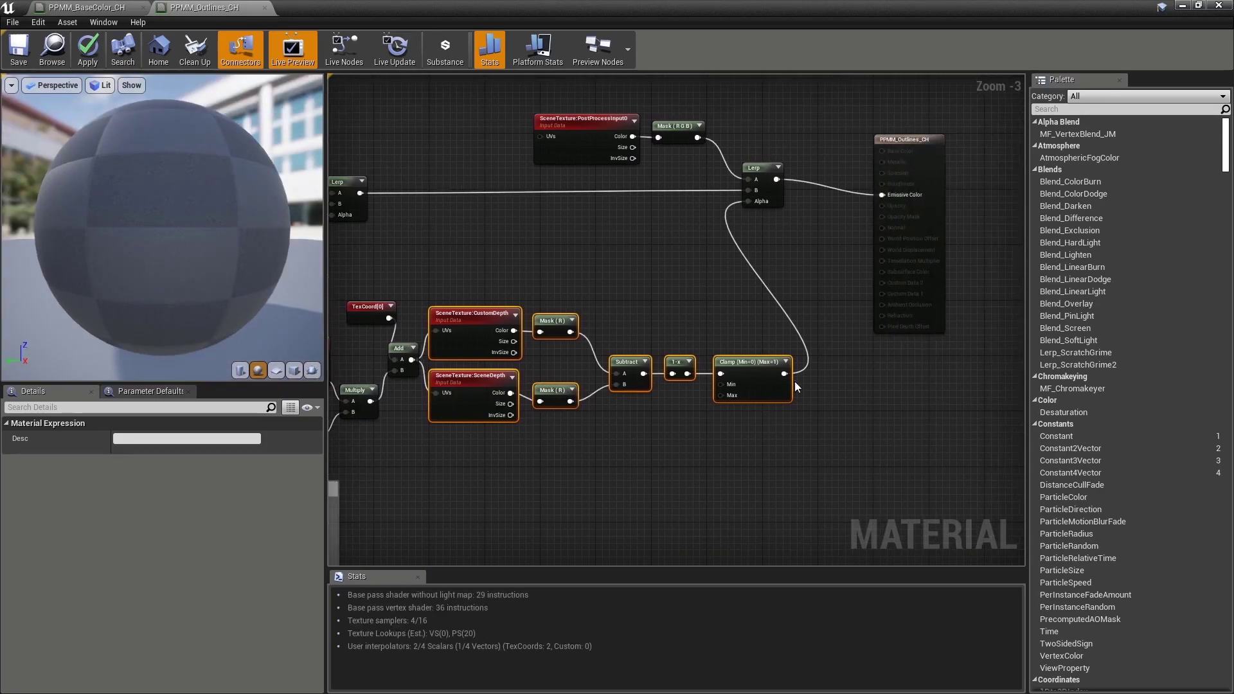
left_click_drag(785, 374, 882, 195)
scroll(899, 370, "down", 1)
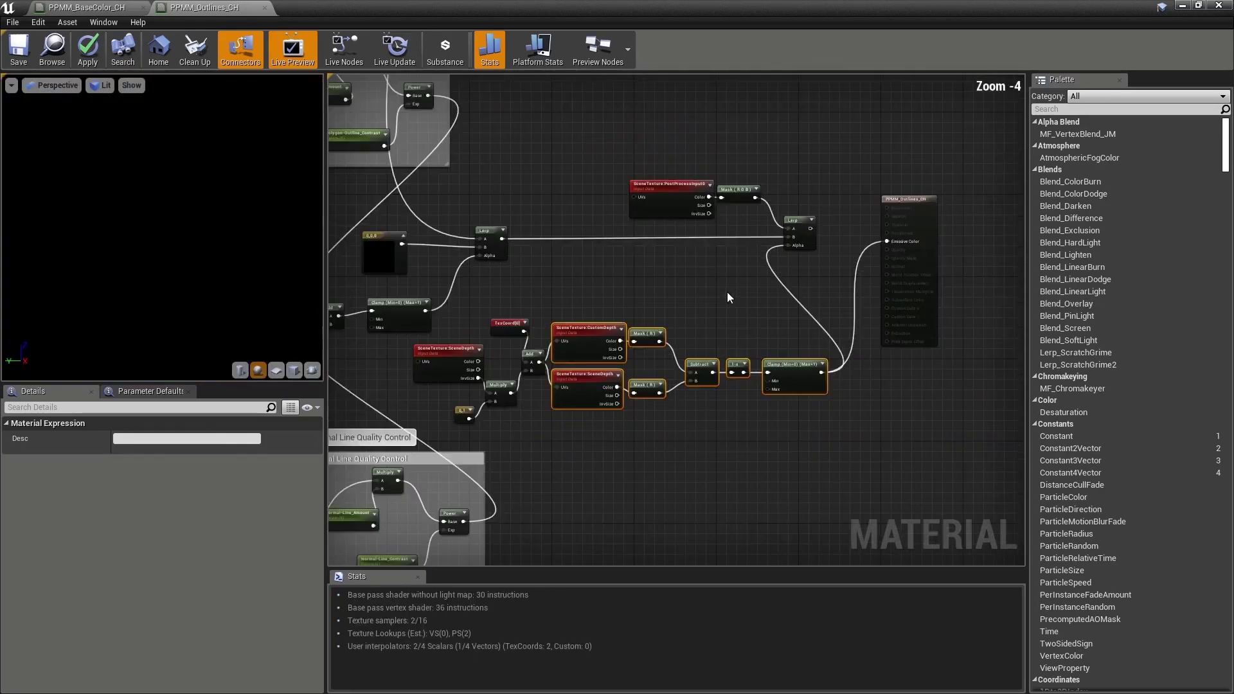
left_click(1199, 6)
left_click(28, 317)
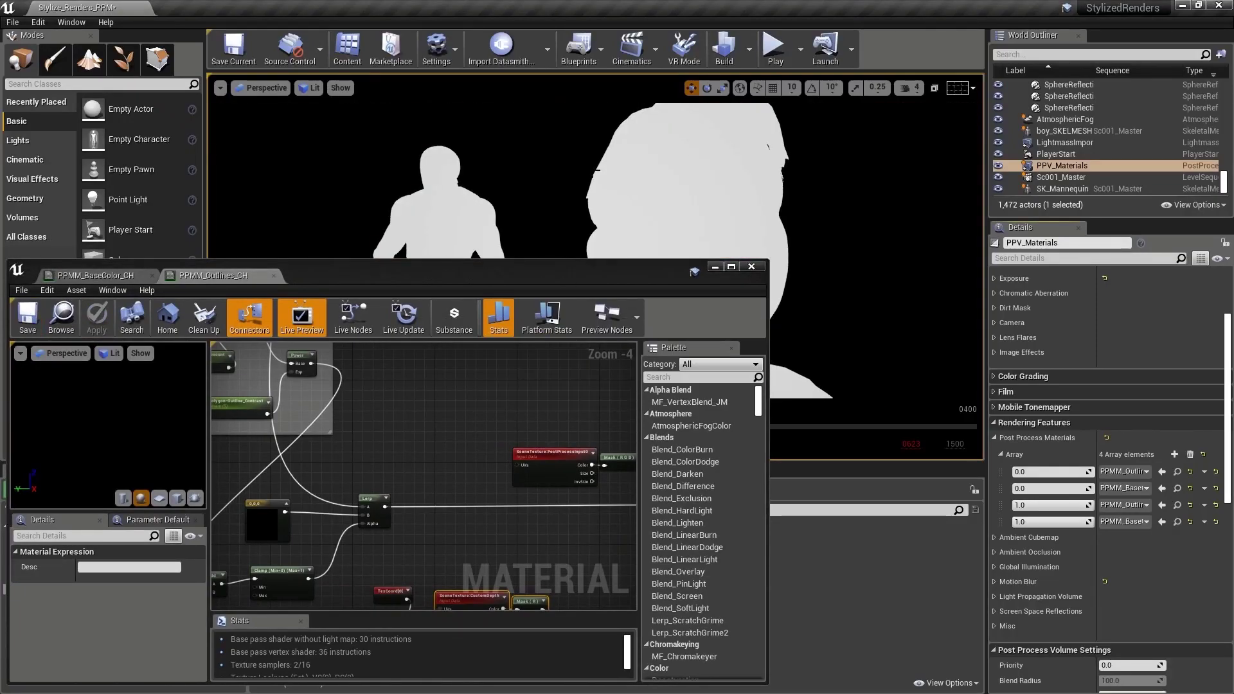
Try a G value of 10 on the pasted Constant2Vector and save the material to test the mask offset.
right_click_drag(410, 456, 386, 405)
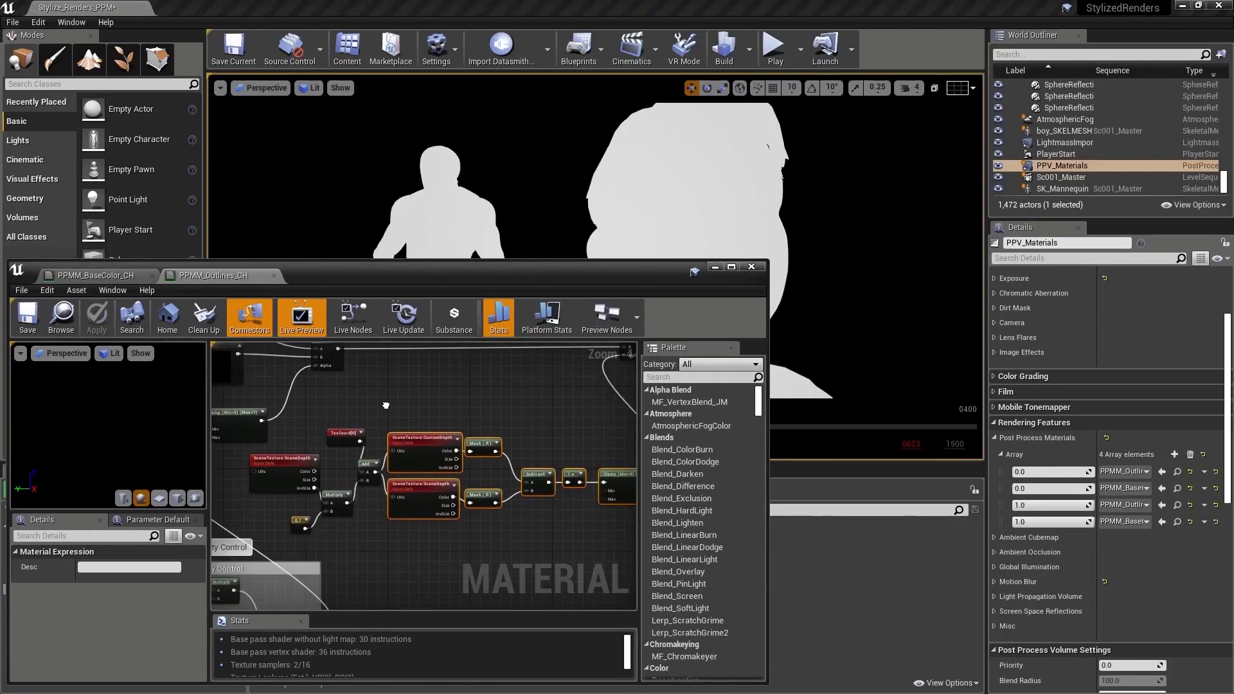
left_click(298, 523)
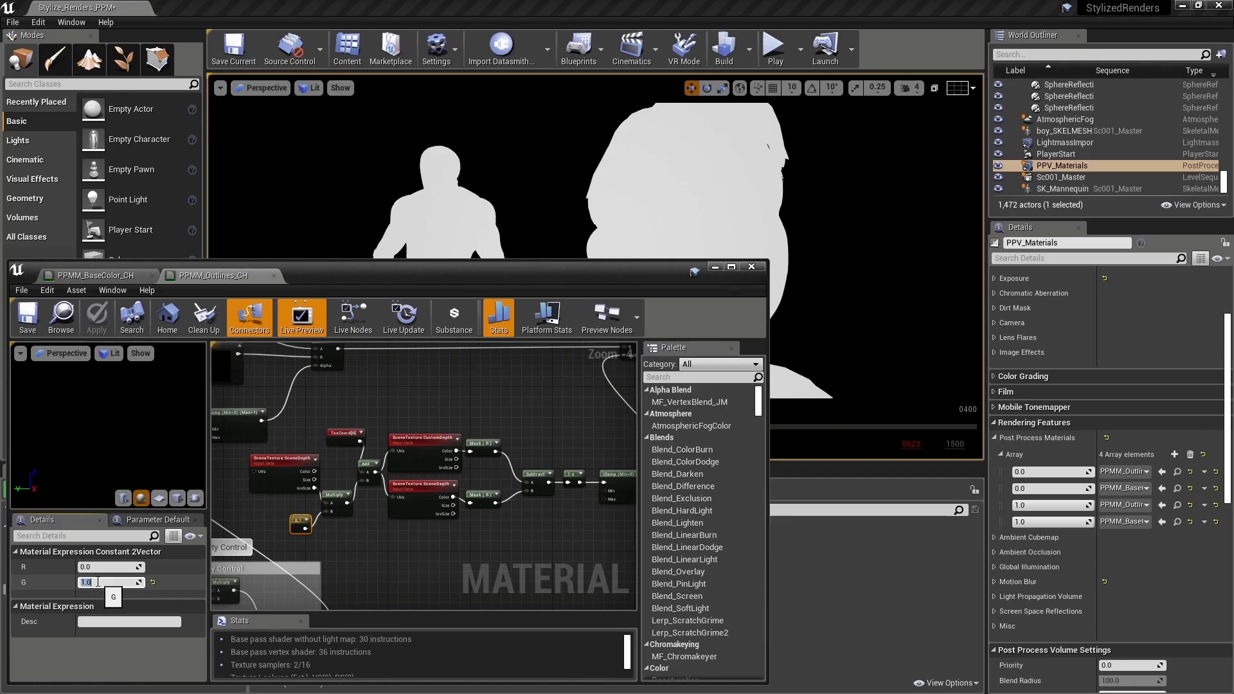
type("0")
key("Return")
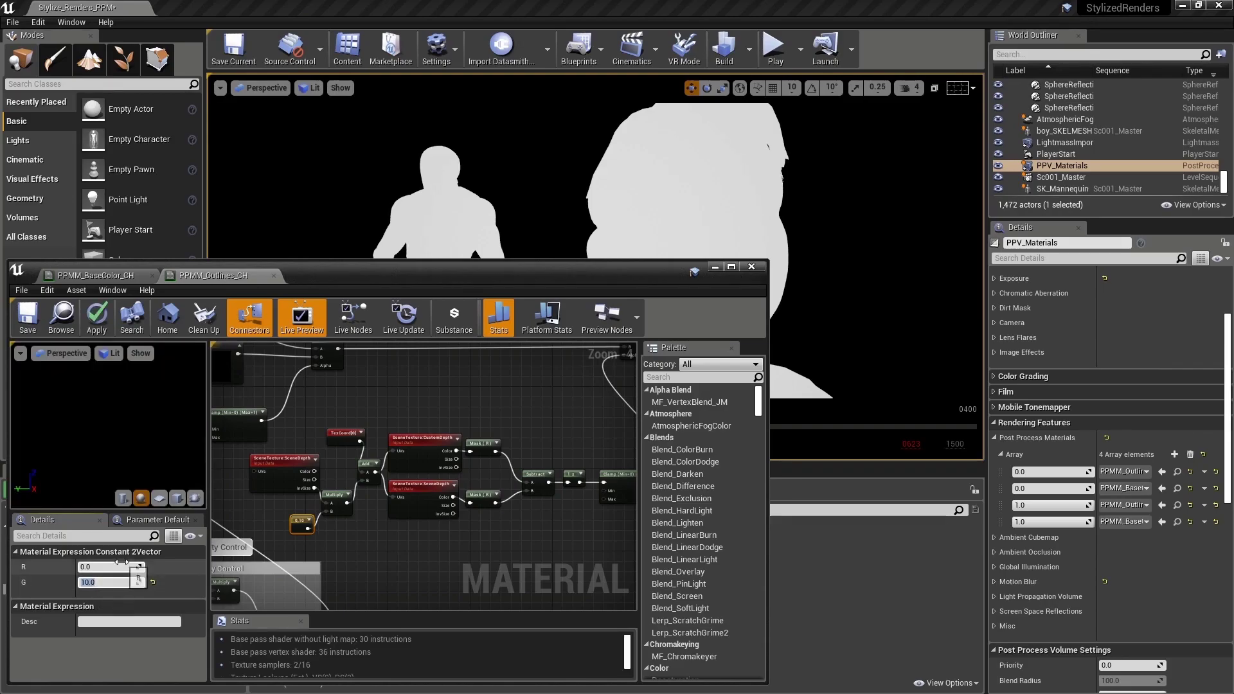
left_click(35, 329)
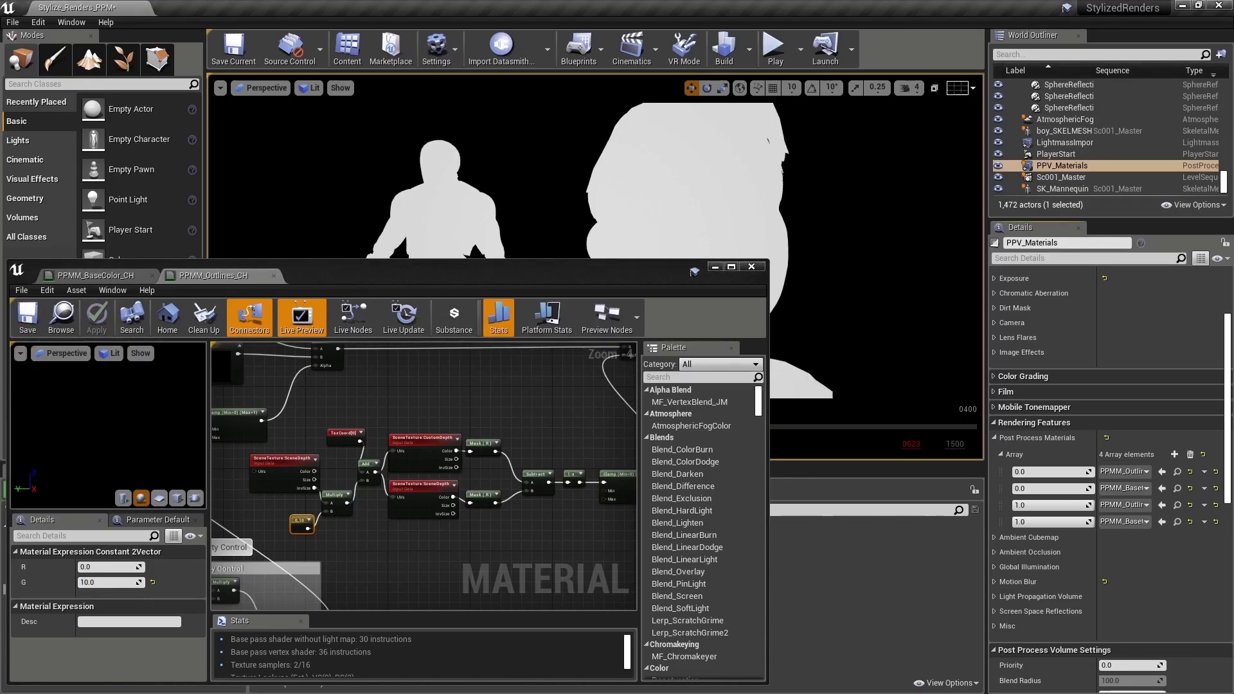
Try a G value of -10 on the pasted Constant2Vector and save the material to test the opposite offset.
left_click(100, 582)
type("-10.0")
key("Return")
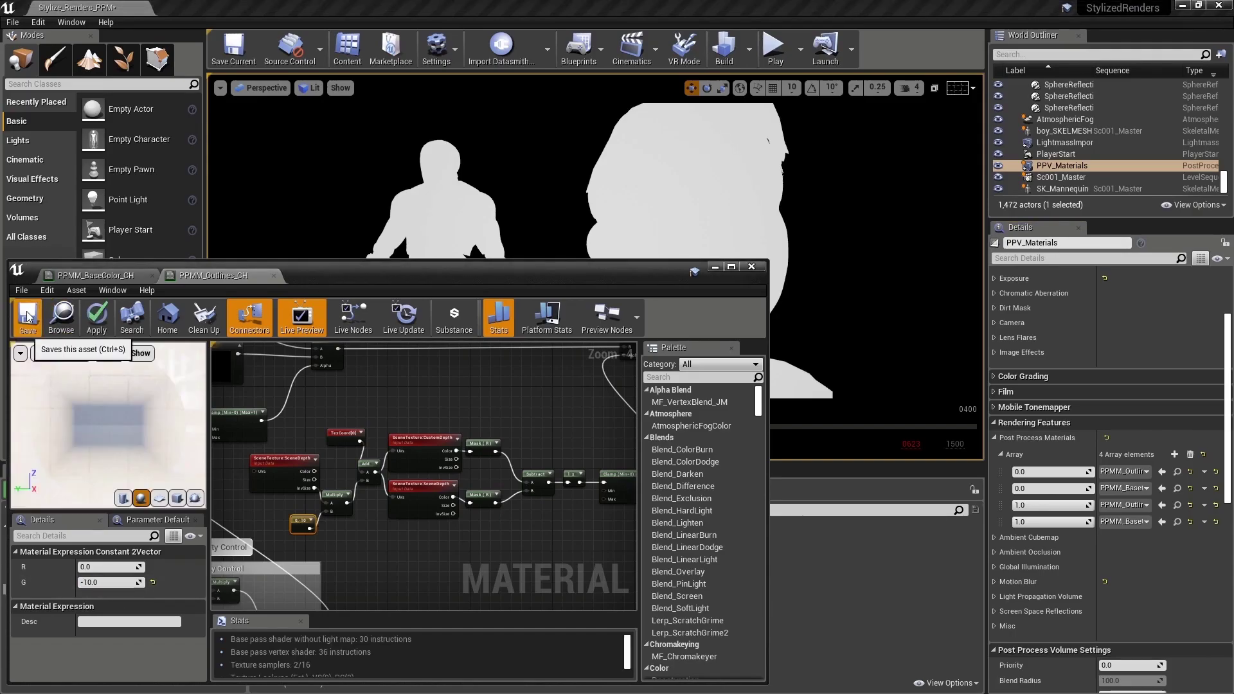
left_click(28, 315)
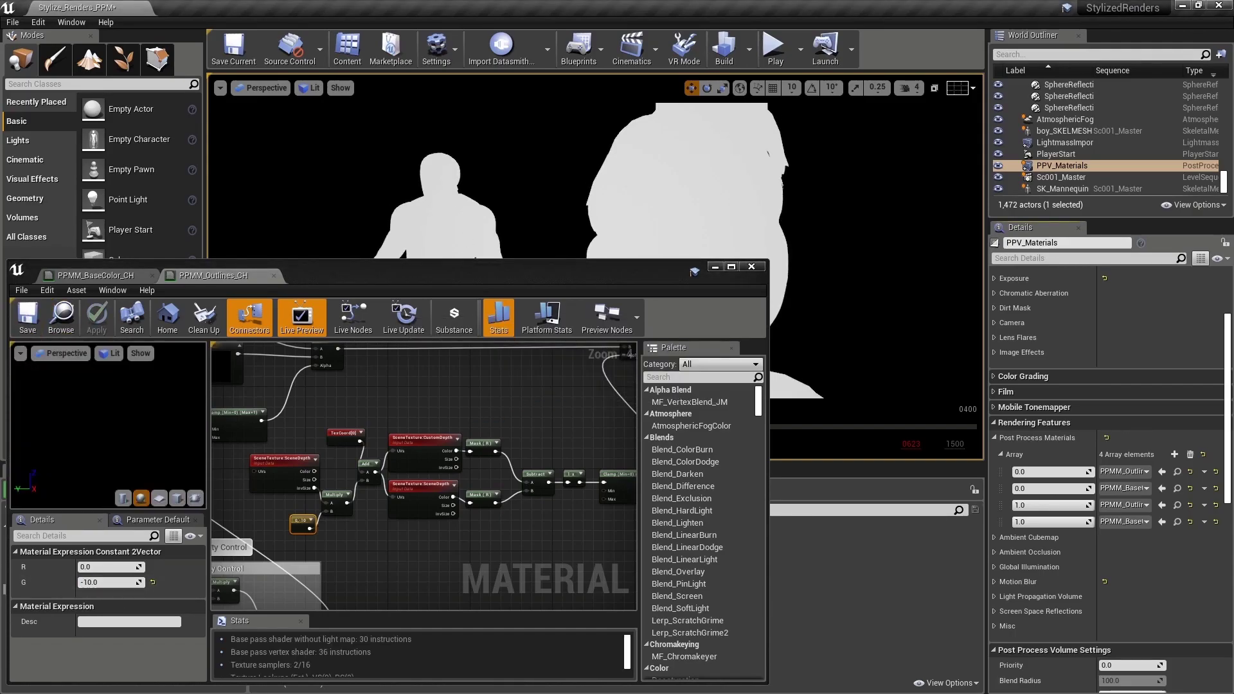
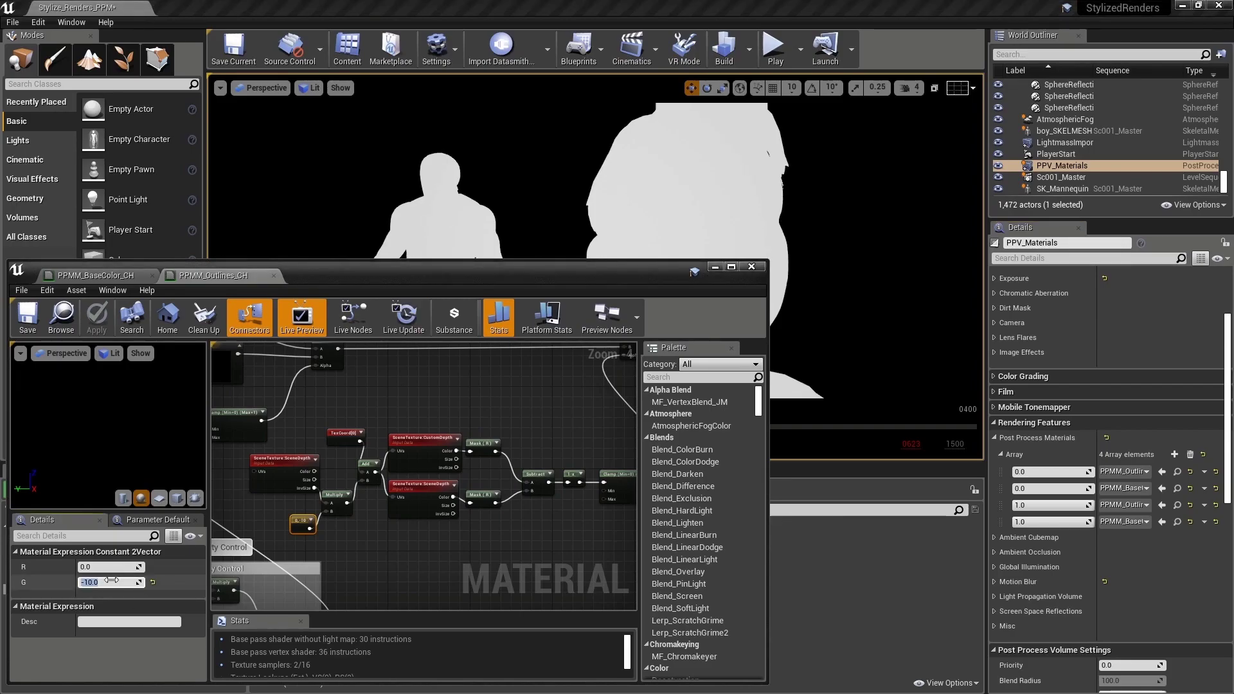
Examine the R and G values of the four offset constants in the Polygon Outlines group.
left_click(731, 267)
right_click_drag(597, 340, 680, 513)
scroll(668, 466, "down", 2)
right_click_drag(668, 466, 881, 486)
scroll(536, 271, "up", 1)
right_click_drag(535, 271, 563, 261)
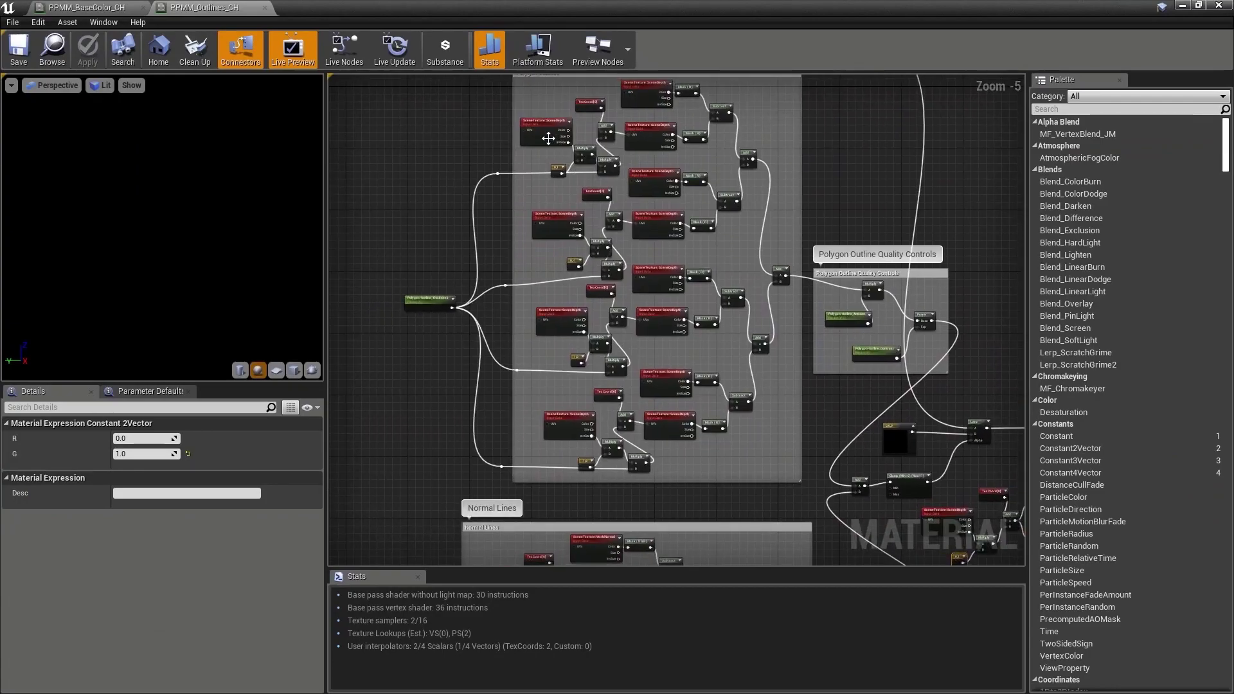
right_click_drag(502, 138, 442, 198)
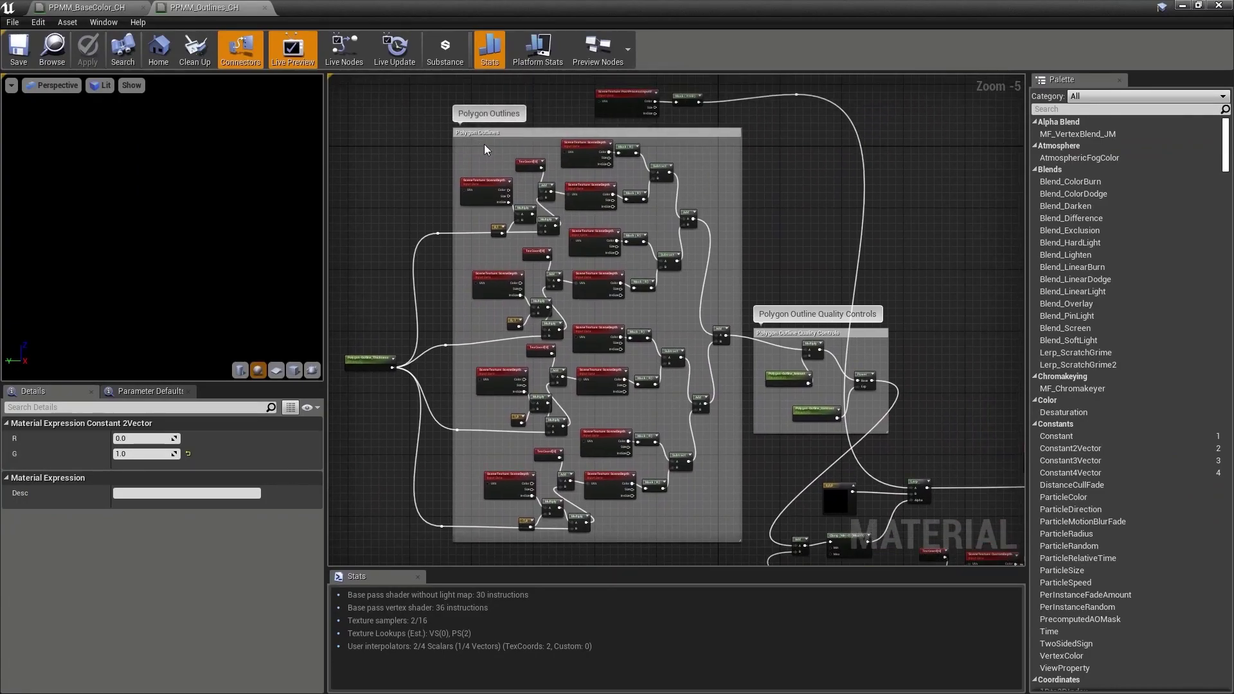
left_click_drag(686, 222, 691, 224)
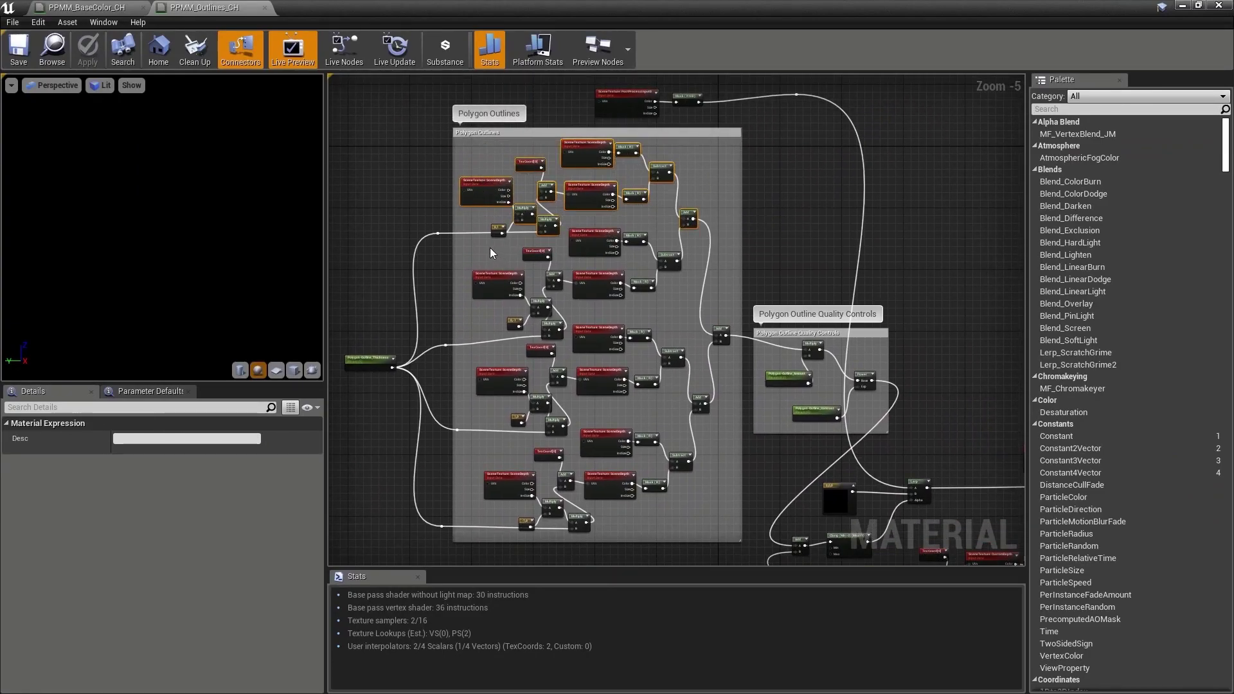
left_click(498, 229)
left_click(513, 321)
right_click_drag(465, 339, 449, 254)
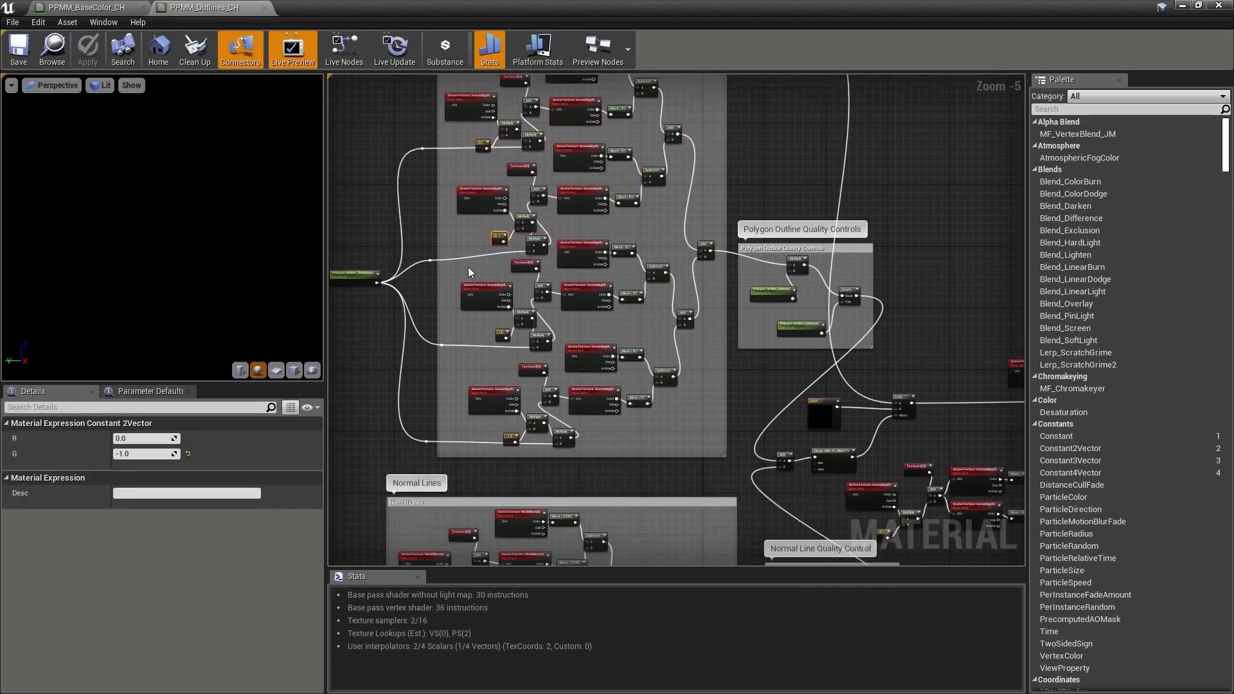
left_click_drag(543, 335, 542, 335)
left_click(503, 334)
right_click_drag(472, 329, 457, 303)
left_click_drag(527, 373, 528, 374)
left_click(496, 374)
right_click_drag(538, 341, 600, 410)
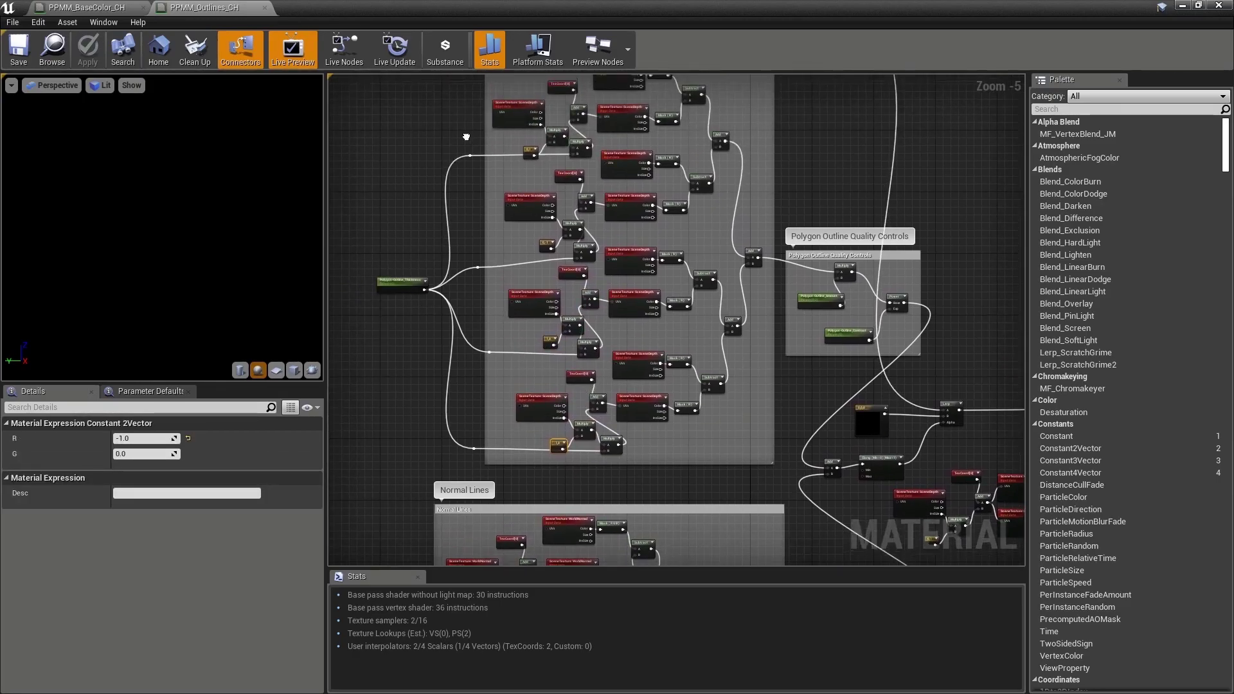
Copy Polygon-Outline_Thickness and the four UV offset branches, without their sampling chains, from Polygon Outlines and paste them below the depth mask chain.
right_click_drag(465, 135, 464, 146)
left_click_drag(371, 86, 492, 282)
left_click_drag(550, 357, 604, 469)
right_click_drag(714, 86, 699, 155)
left_click_drag(671, 236, 617, 392, "ctrl")
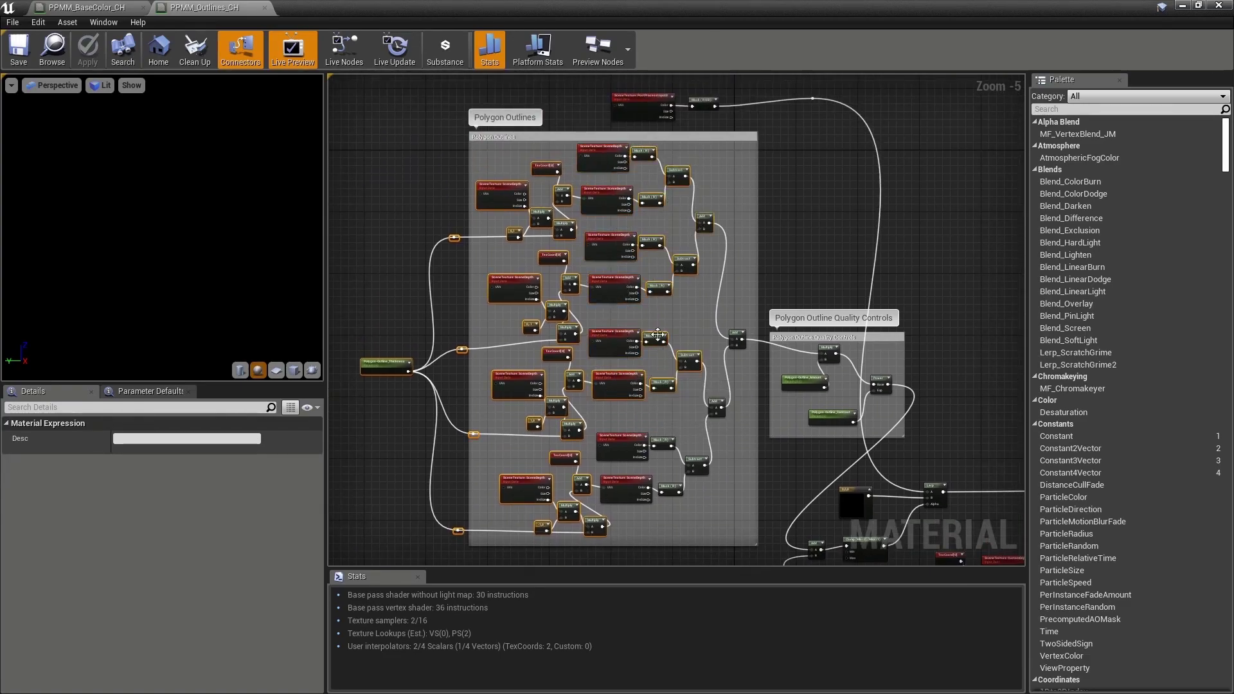
left_click_drag(386, 166, 565, 532)
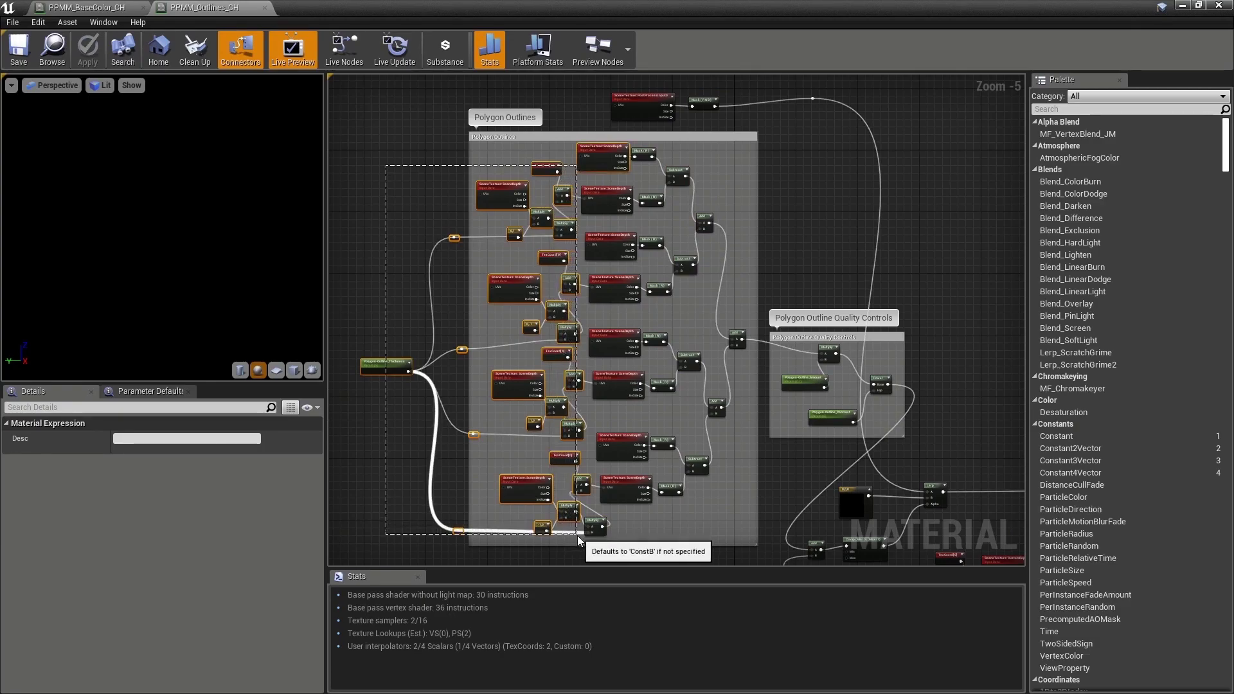
left_click(600, 151, "ctrl")
right_click_drag(618, 259, 613, 193)
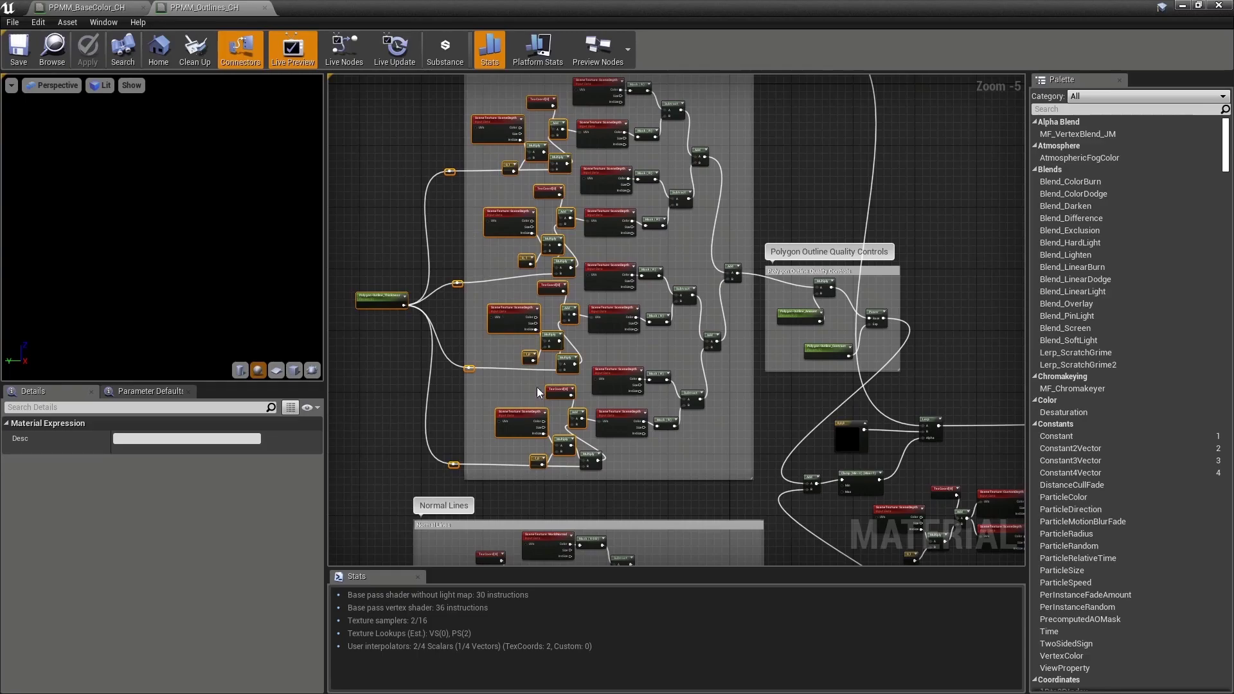
left_click(586, 452, "ctrl")
right_click_drag(623, 422, 606, 450)
scroll(463, 330, "up", 3)
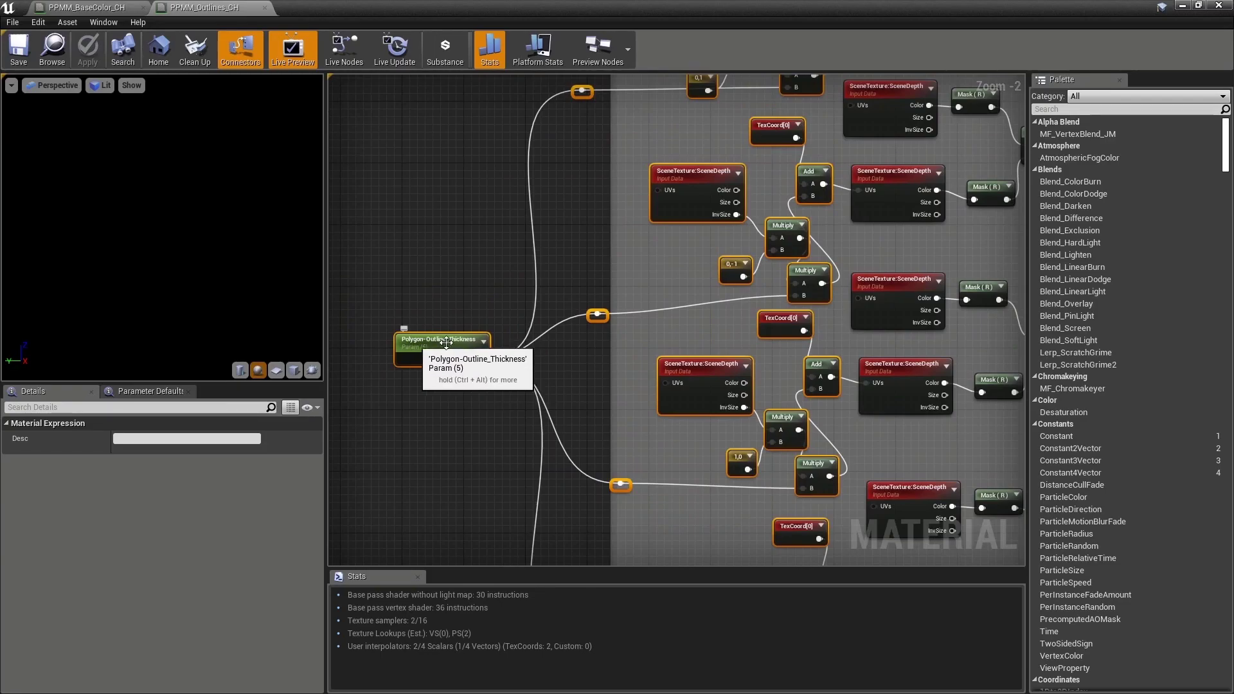
scroll(458, 342, "down", 2)
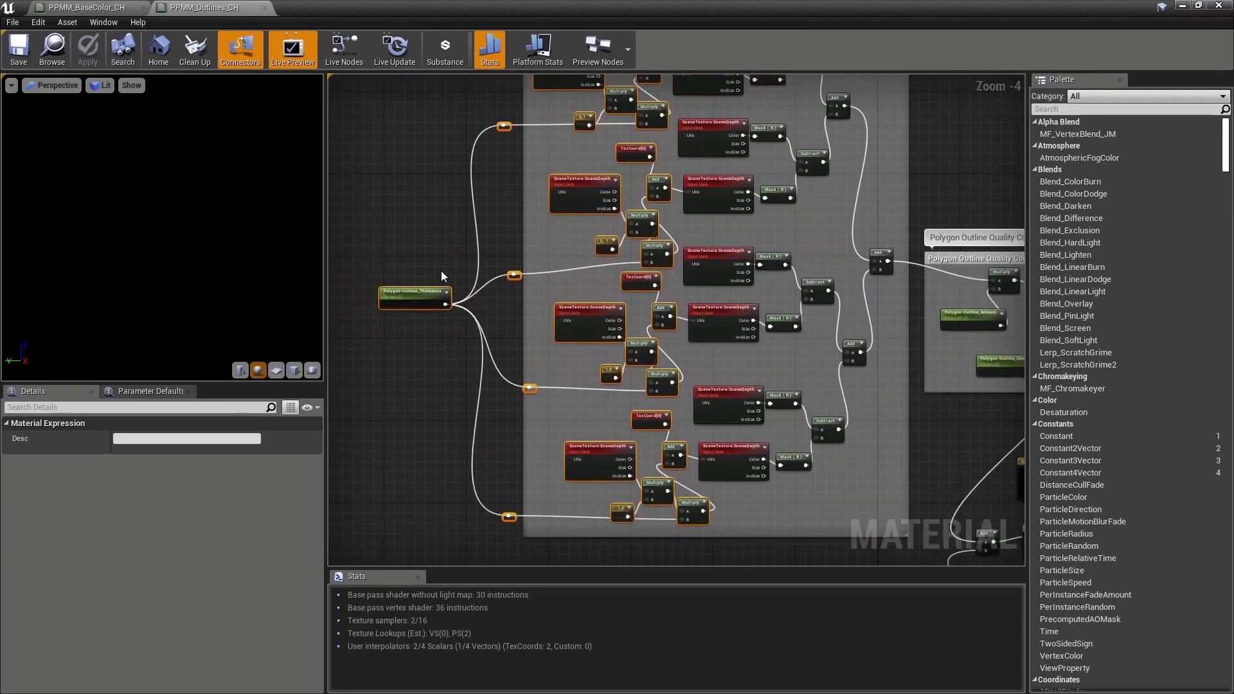
scroll(768, 349, "down", 2)
right_click_drag(797, 360, 574, 280)
key("ctrl+v")
right_click_drag(635, 366, 622, 391)
left_click_drag(611, 317, 603, 316)
Delete the single test offset group that feeds the UVs of the mask's CustomDepth and SceneDepth nodes.
scroll(678, 294, "up", 2)
right_click_drag(679, 294, 733, 349)
right_click_drag(504, 260, 595, 265)
left_click_drag(411, 259, 483, 368)
key("Delete")
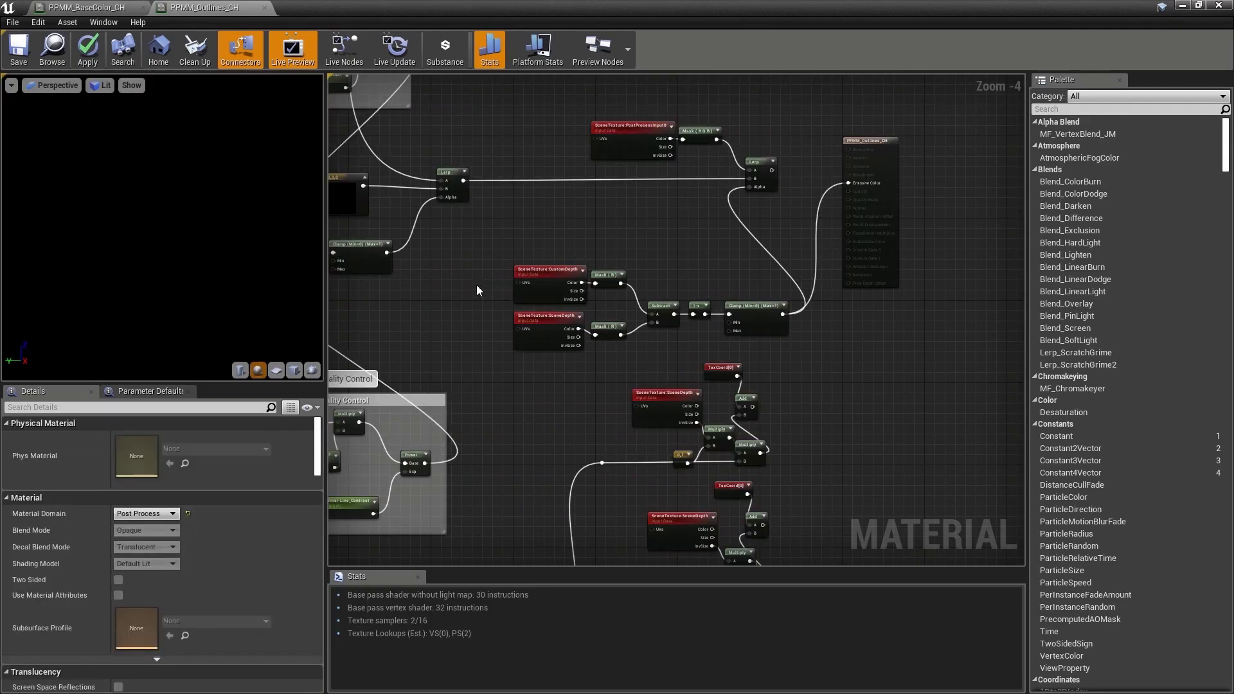
Move the PPMM_Outlines_CH result node farther away from the Lerp to make room for the mask branches.
right_click_drag(522, 337, 521, 259)
right_click_drag(732, 403, 695, 488)
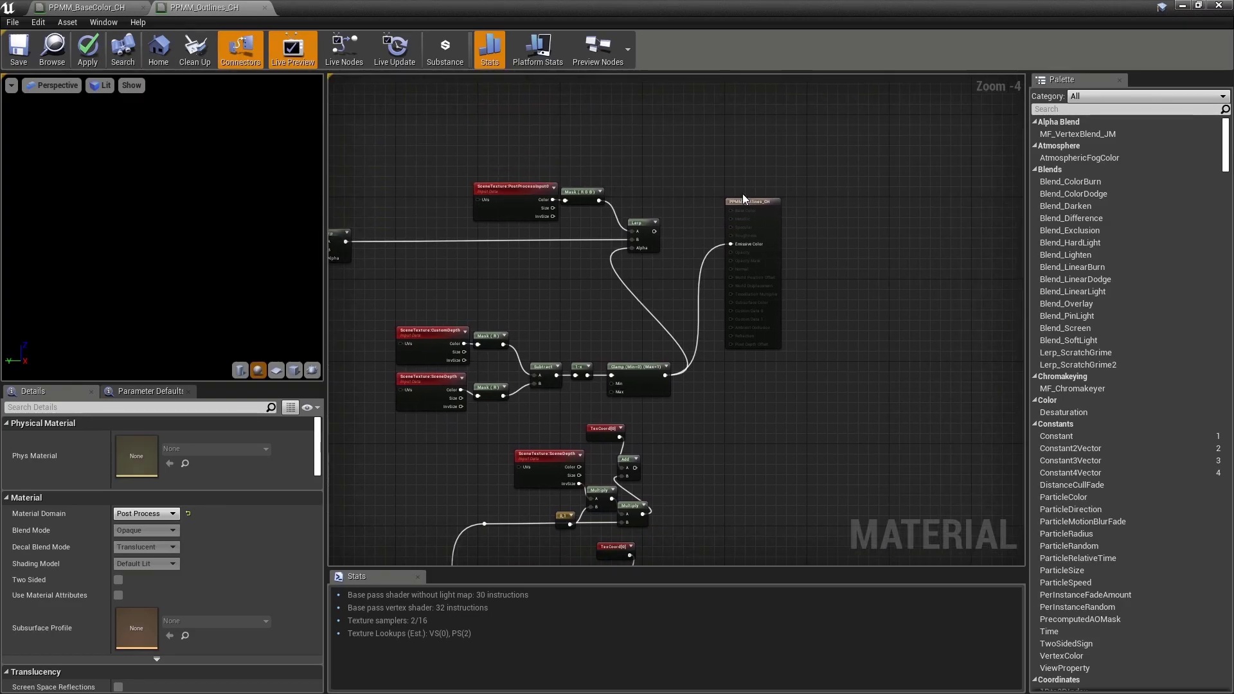
left_click_drag(743, 199, 942, 200)
scroll(918, 212, "down", 2)
right_click_drag(795, 247, 638, 270)
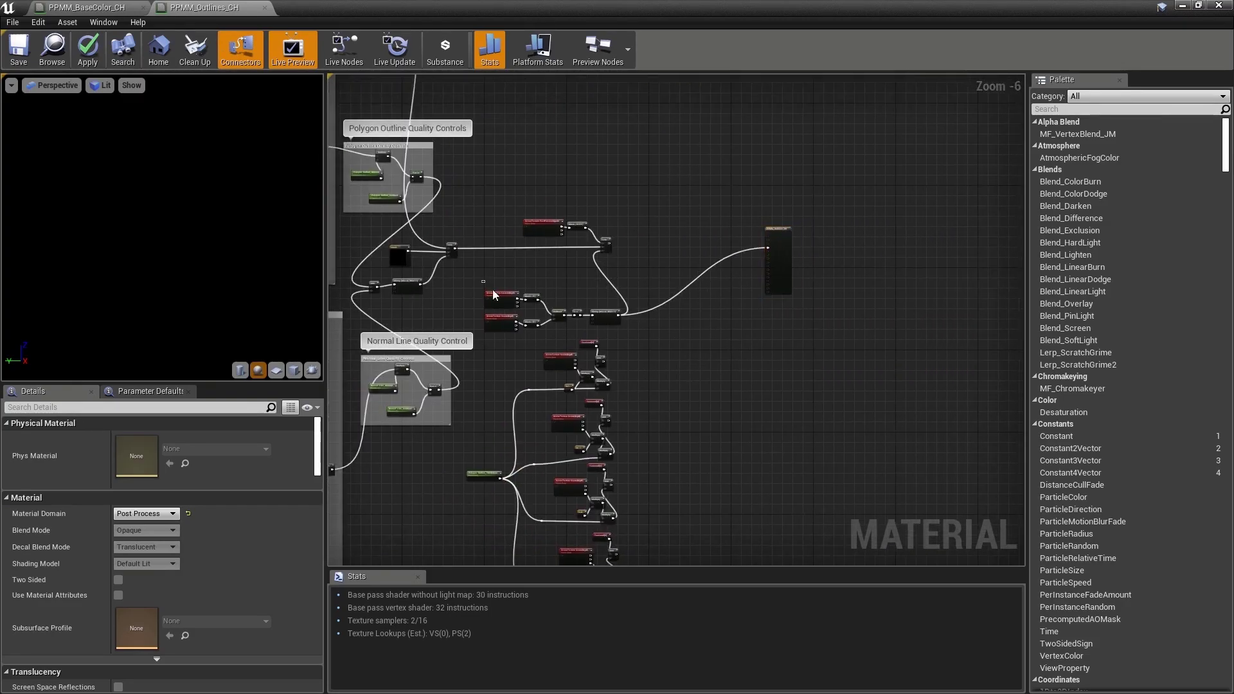
Move the depth mask chain beside the first pasted offset branch and connect that branch's Add to the UVs of CustomDepth and SceneDepth.
left_click_drag(604, 325, 607, 328)
right_click_drag(624, 351, 580, 297)
left_click_drag(576, 262, 698, 318)
scroll(592, 310, "up", 4)
right_click_drag(524, 337, 592, 329)
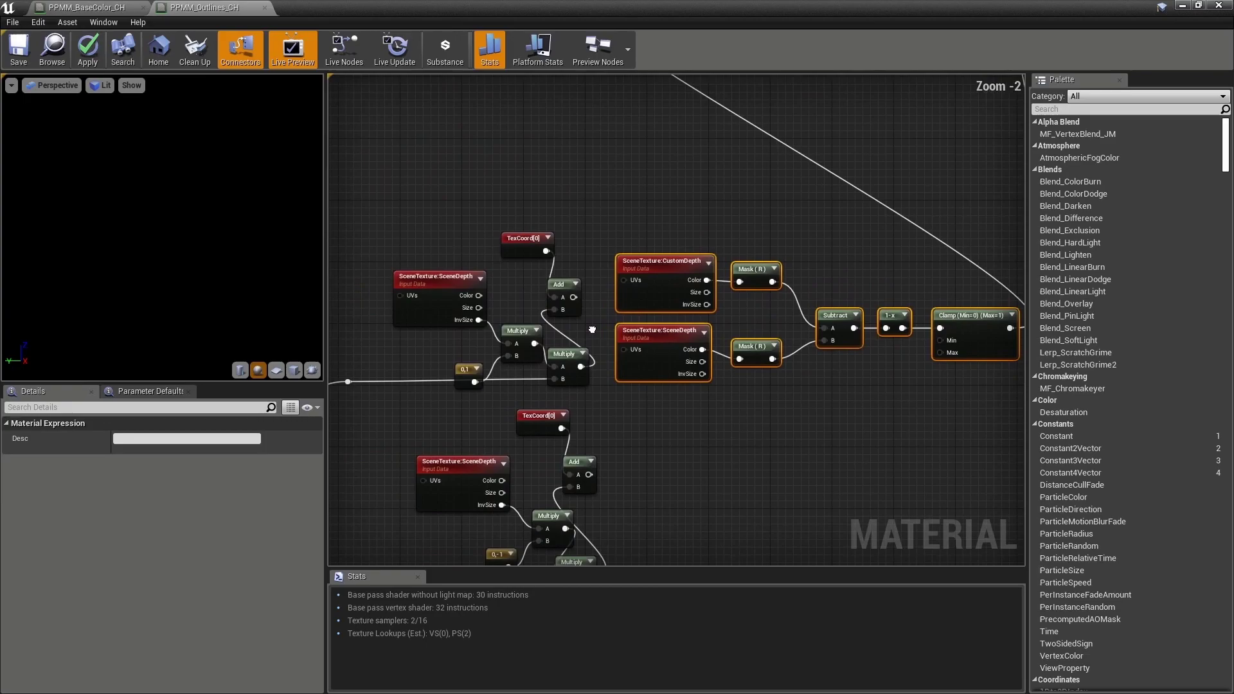
left_click_drag(573, 297, 623, 349)
right_click_drag(734, 308, 626, 268)
Duplicate the depth mask chain beside the second offset branch and connect that branch's Add to both SceneTexture UVs.
left_click_drag(550, 186, 865, 353)
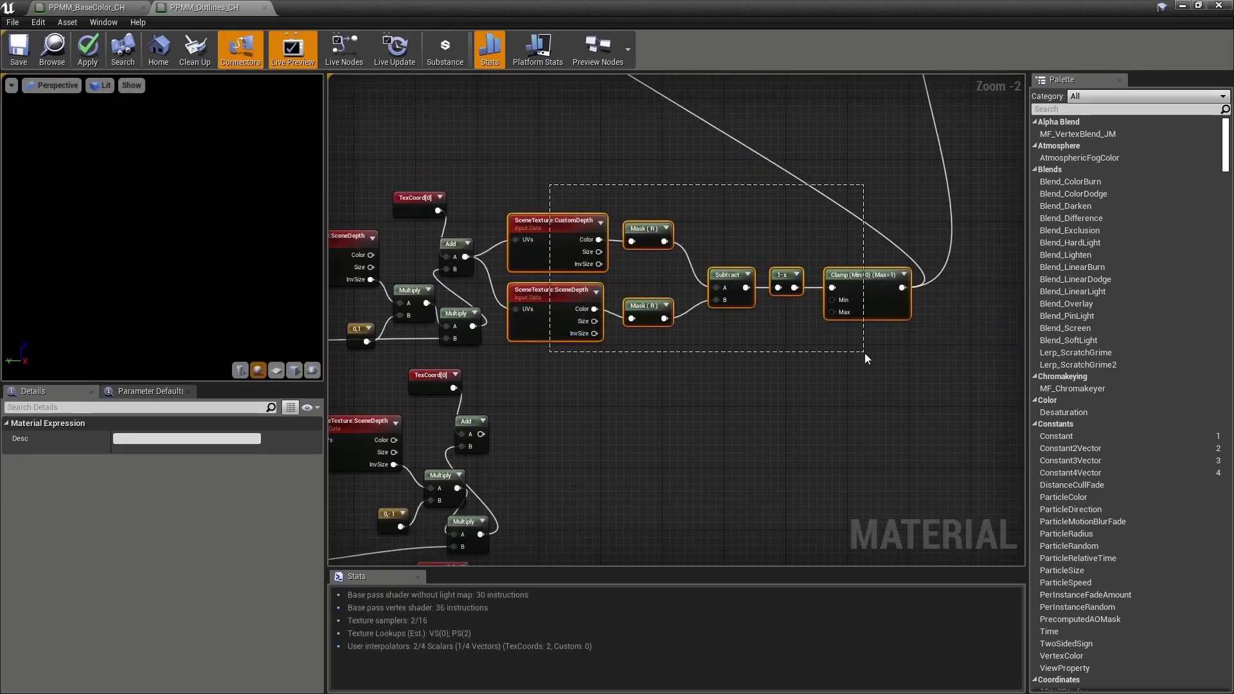
key("ctrl+c")
right_click_drag(619, 452, 661, 370)
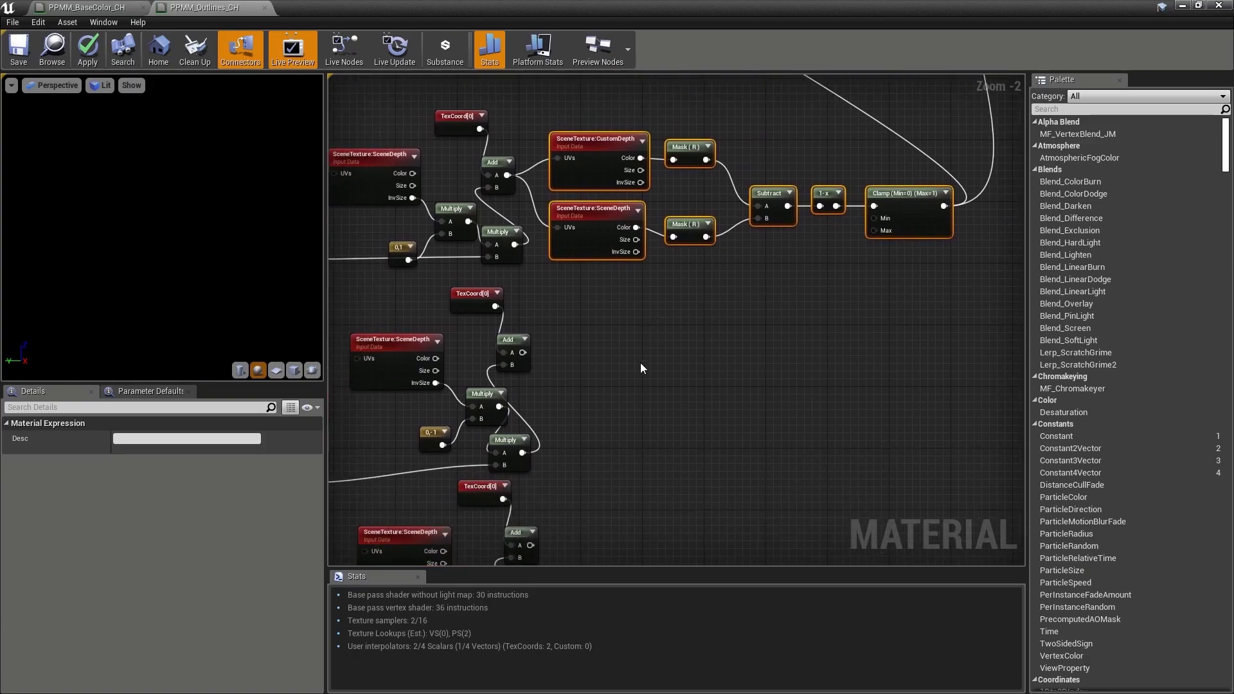
key("ctrl+v")
left_click_drag(619, 330, 710, 330)
left_click(507, 308)
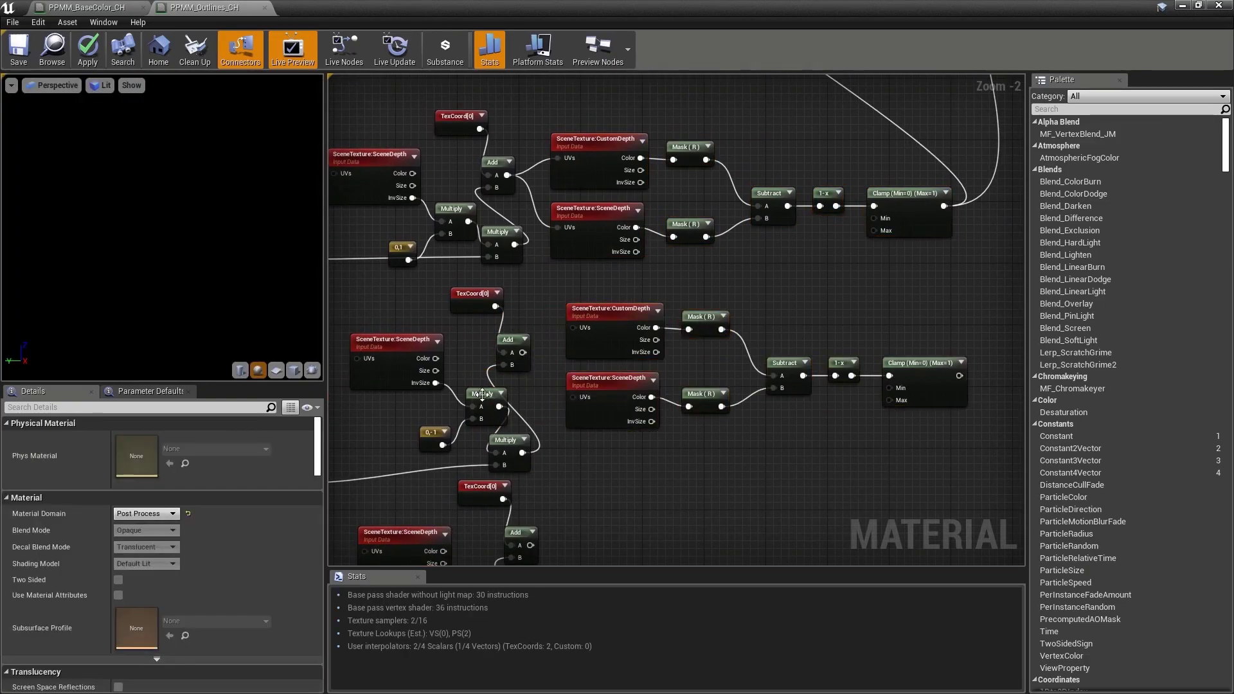
right_click_drag(429, 432, 440, 426)
left_click(440, 426)
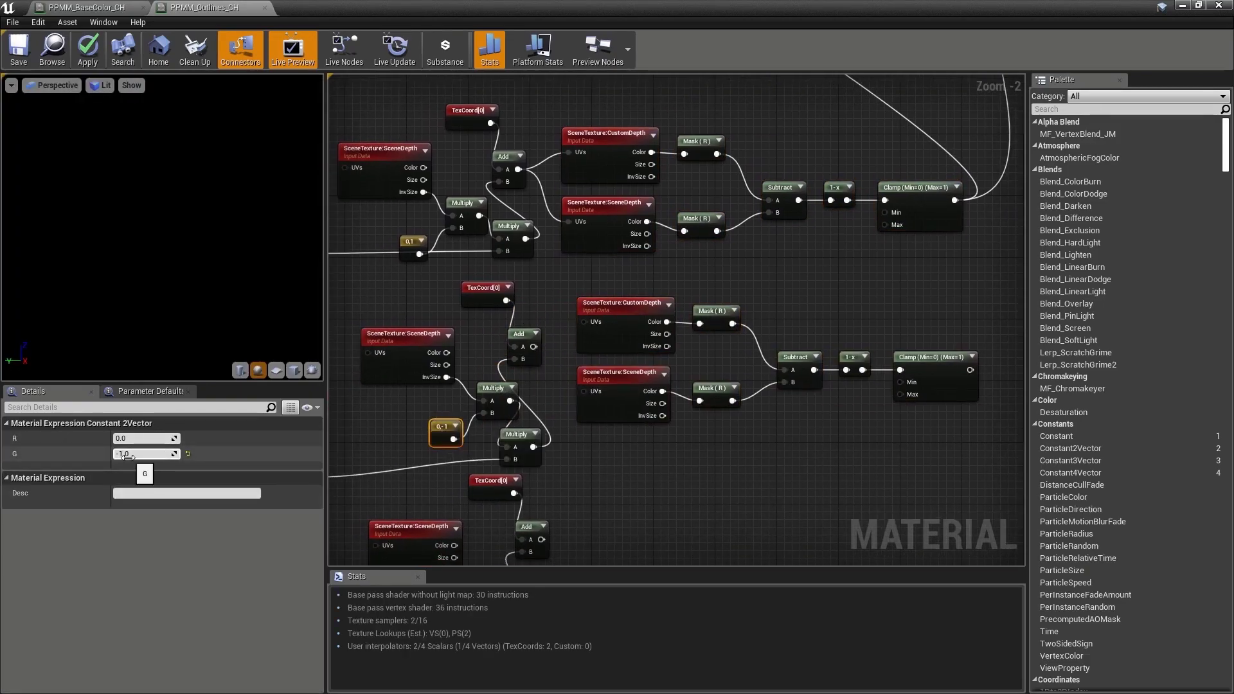
left_click_drag(532, 347, 585, 391)
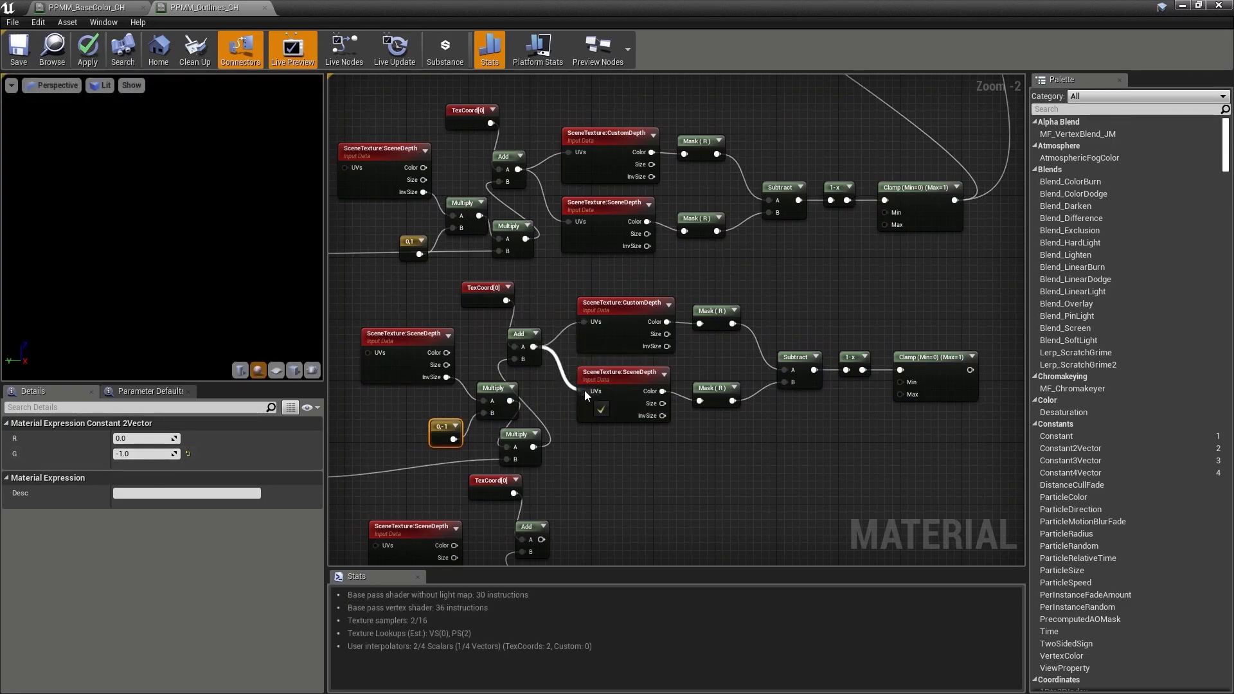
Duplicate the depth mask chain beside the third offset branch and connect that branch's Add to both SceneTexture UVs.
right_click_drag(697, 456, 622, 411)
left_click_drag(529, 238, 850, 392)
key("ctrl+c")
right_click_drag(569, 496, 666, 348)
key("ctrl+v")
left_click_drag(589, 309, 685, 318)
left_click(475, 429)
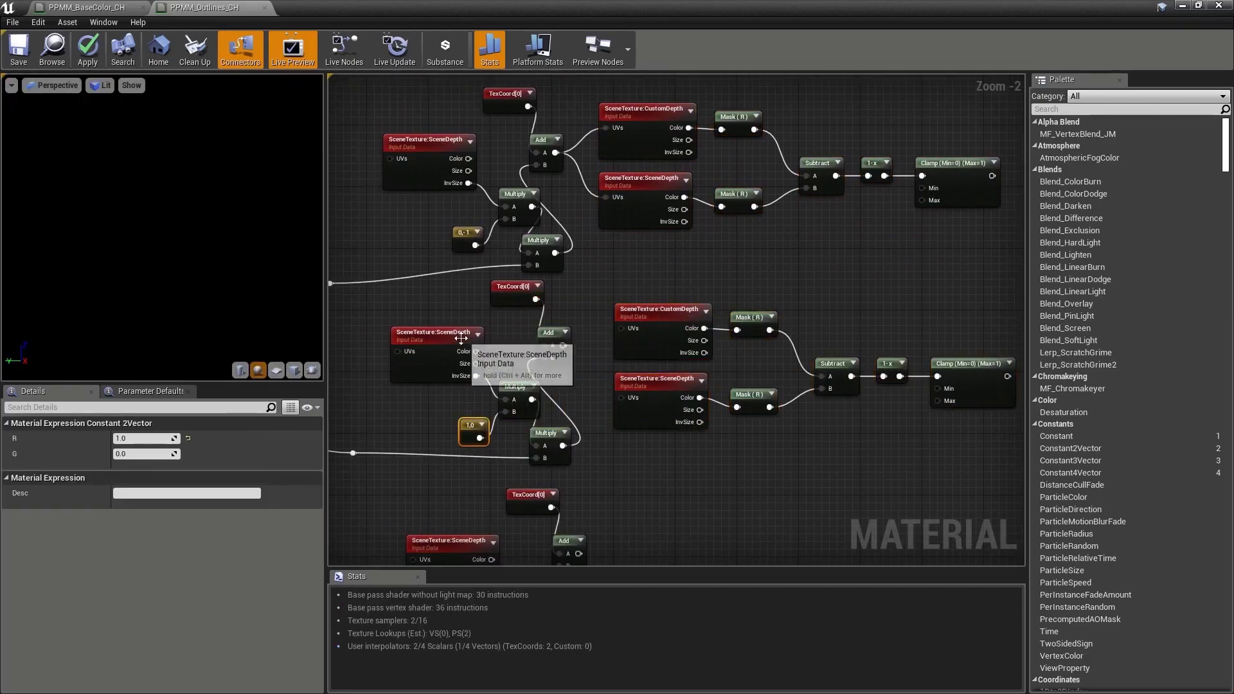
right_click_drag(578, 358, 565, 360)
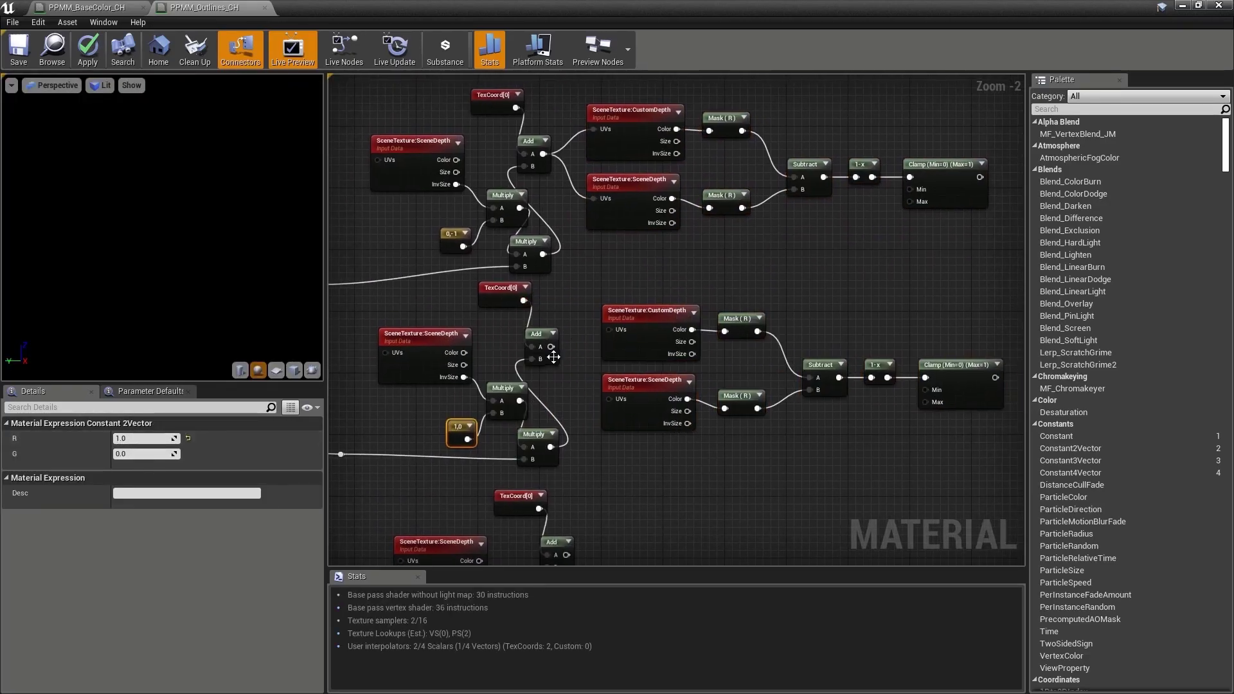
left_click_drag(551, 347, 608, 398)
Duplicate the depth mask chain beside the fourth offset branch and connect that branch's Add to both SceneTexture UVs.
right_click_drag(677, 316, 573, 267)
left_click_drag(523, 226, 926, 437)
key("ctrl+c")
right_click_drag(712, 452, 792, 308)
key("ctrl+v")
left_click_drag(591, 340, 675, 333)
left_click(571, 347)
left_click_drag(541, 361, 606, 352)
left_click_drag(542, 361, 608, 422)
Place an Add node beside the first two Clamps and disconnect the first Clamp from the Lerp's Alpha and Emissive Color.
right_click_drag(963, 269, 713, 340)
scroll(712, 341, "down", 2)
right_click_drag(758, 192, 691, 292)
key("a")
left_click(681, 307)
right_click_drag(631, 252, 630, 279)
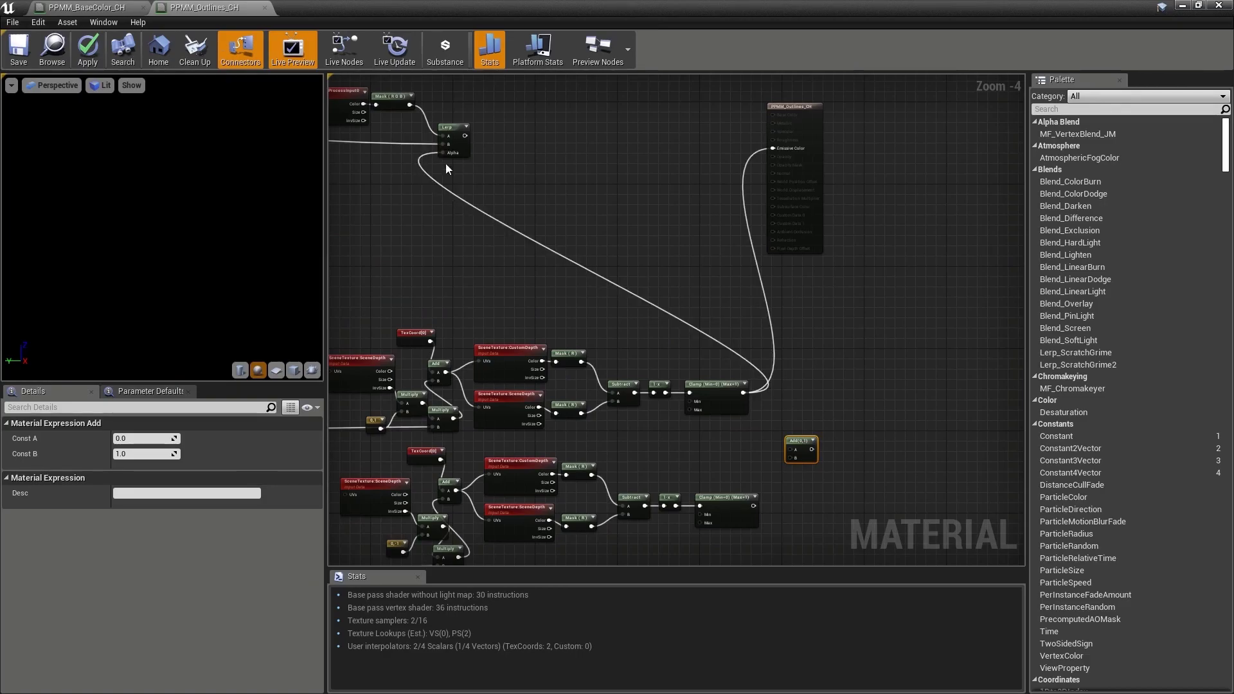
left_click(531, 241, "alt")
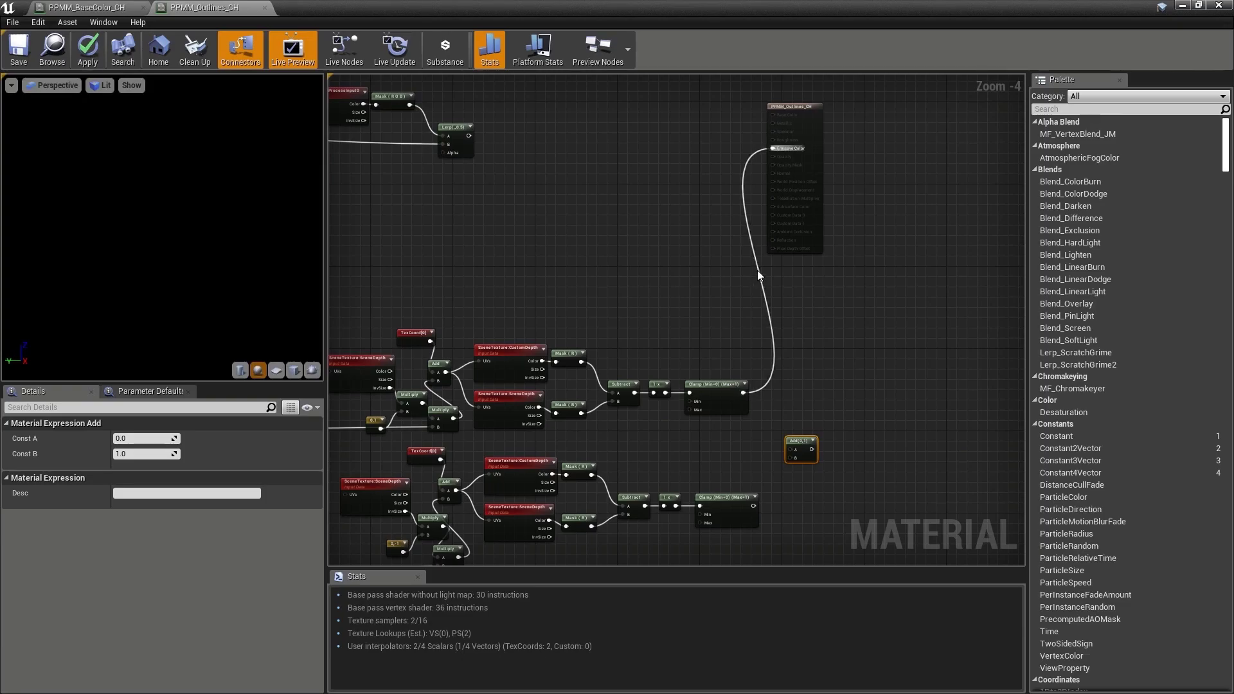
left_click(759, 274, "alt")
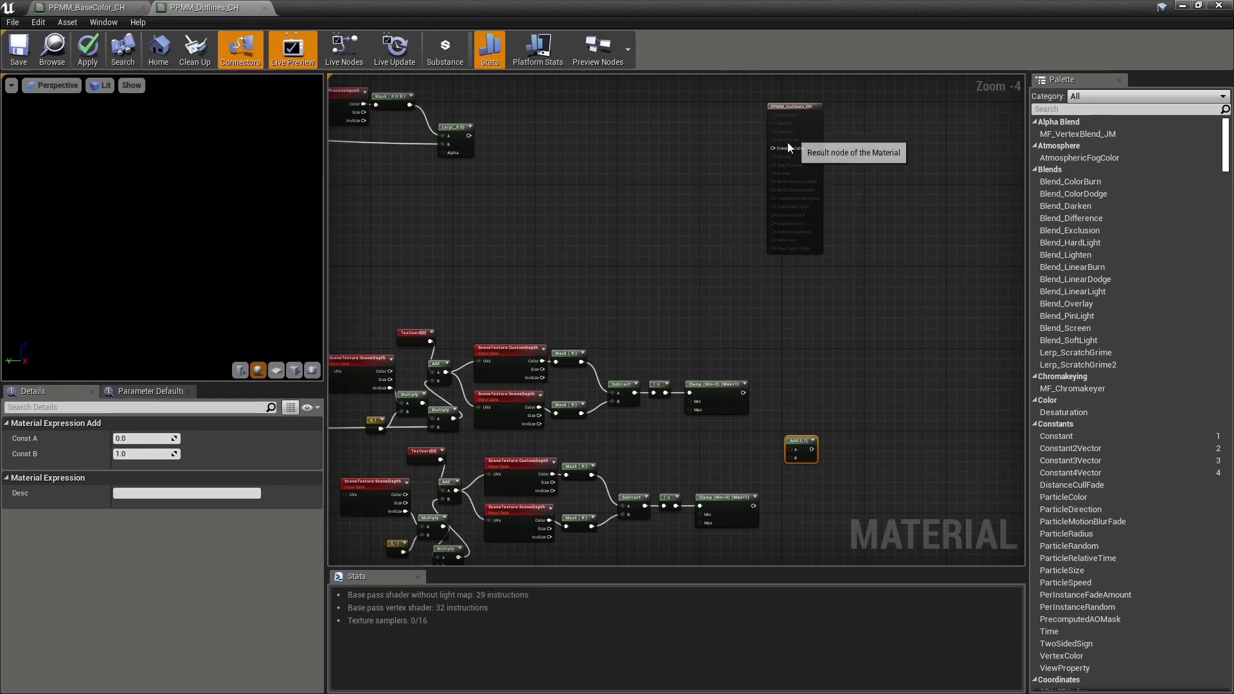
Connect the first branch's Clamp to A and the second branch's Clamp to B of the new Add node.
scroll(719, 324, "up", 1)
right_click_drag(719, 320, 665, 230)
left_click_drag(609, 213, 681, 289)
right_click_drag(647, 353, 932, 336)
left_click_drag(405, 281, 898, 435)
right_click_drag(896, 429, 699, 415)
left_click_drag(711, 333, 770, 270)
right_click_drag(755, 379, 719, 287)
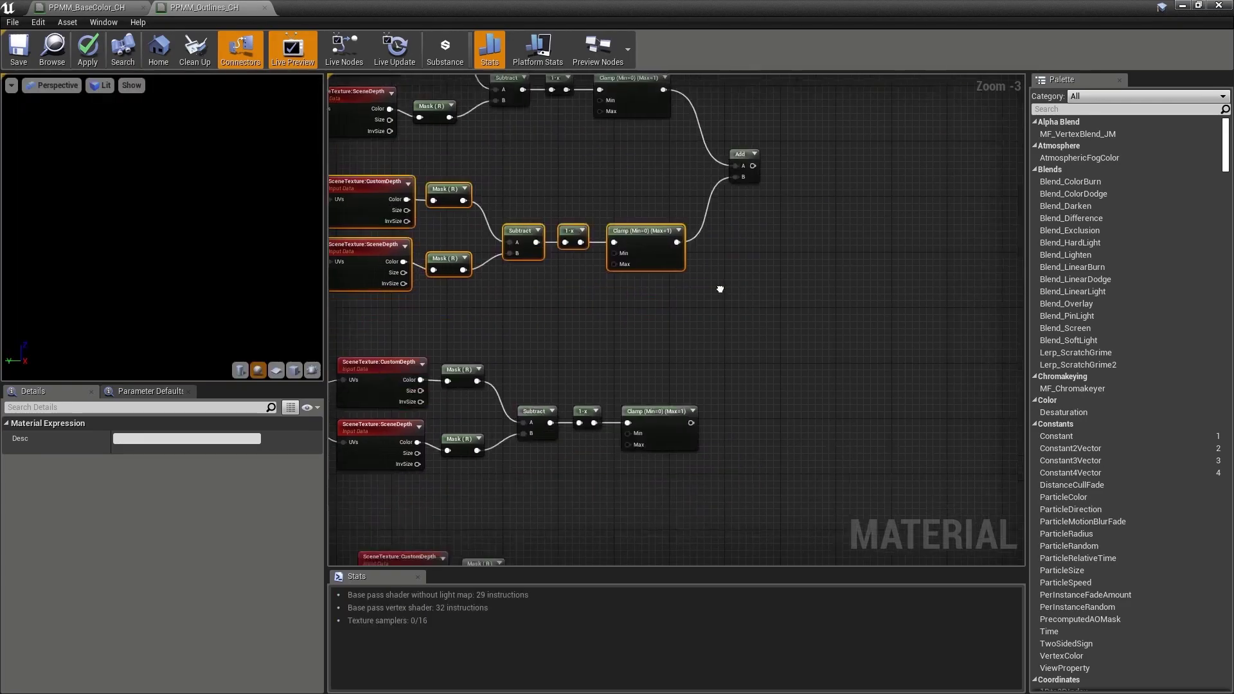
Place a second Add node and connect the third and fourth branches' Clamps to its A and B inputs.
right_click_drag(751, 512, 676, 333)
key("a")
left_click(677, 340)
right_click_drag(699, 289, 771, 371)
left_click_drag(688, 326, 758, 441)
right_click_drag(770, 412, 726, 358)
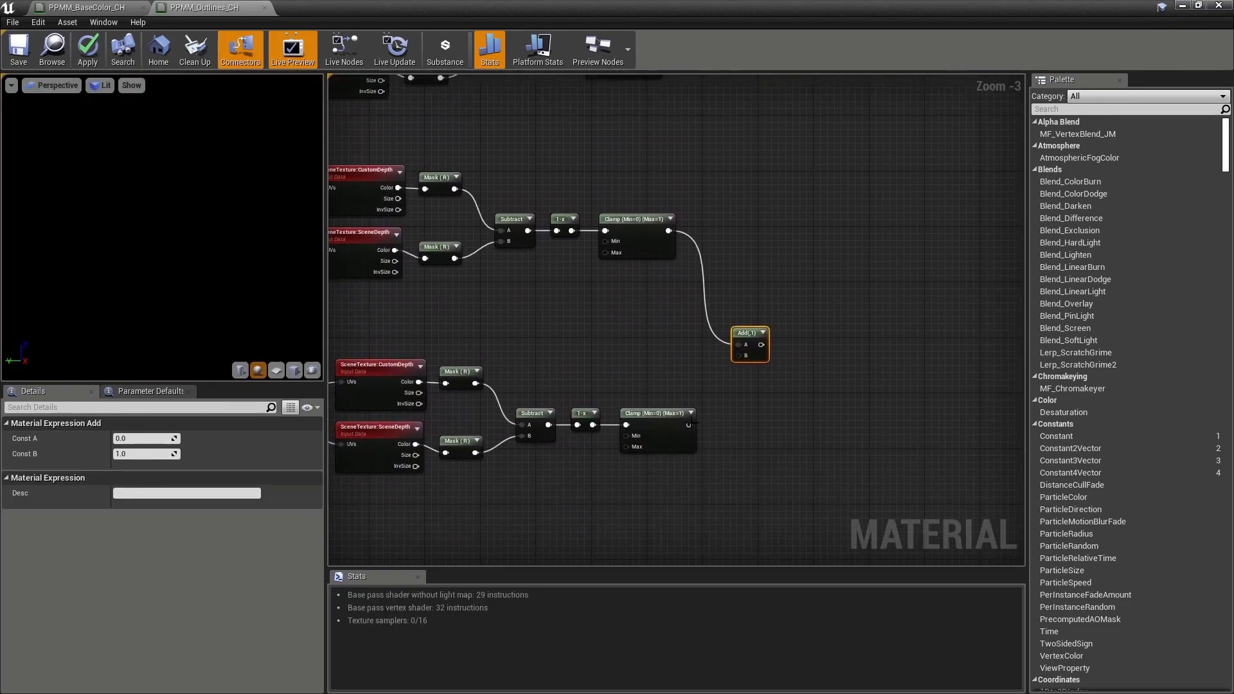
left_click_drag(689, 424, 712, 402)
left_click_drag(738, 358, 727, 298)
Place a final Add node and connect the outputs of the two branch-pair Adds to its A and B inputs.
scroll(486, 302, "down", 1)
right_click_drag(486, 302, 478, 449)
key("a")
left_click(699, 307)
left_click_drag(658, 206, 704, 320)
left_click_drag(660, 452, 703, 327)
Select the four mask branches with their Add nodes and move them up closer to the Lerp.
scroll(703, 327, "down", 1)
right_click_drag(703, 327, 819, 300)
right_click_drag(804, 210, 848, 331)
scroll(771, 295, "down", 1)
left_click_drag(512, 265, 860, 528)
left_click_drag(835, 374, 837, 294)
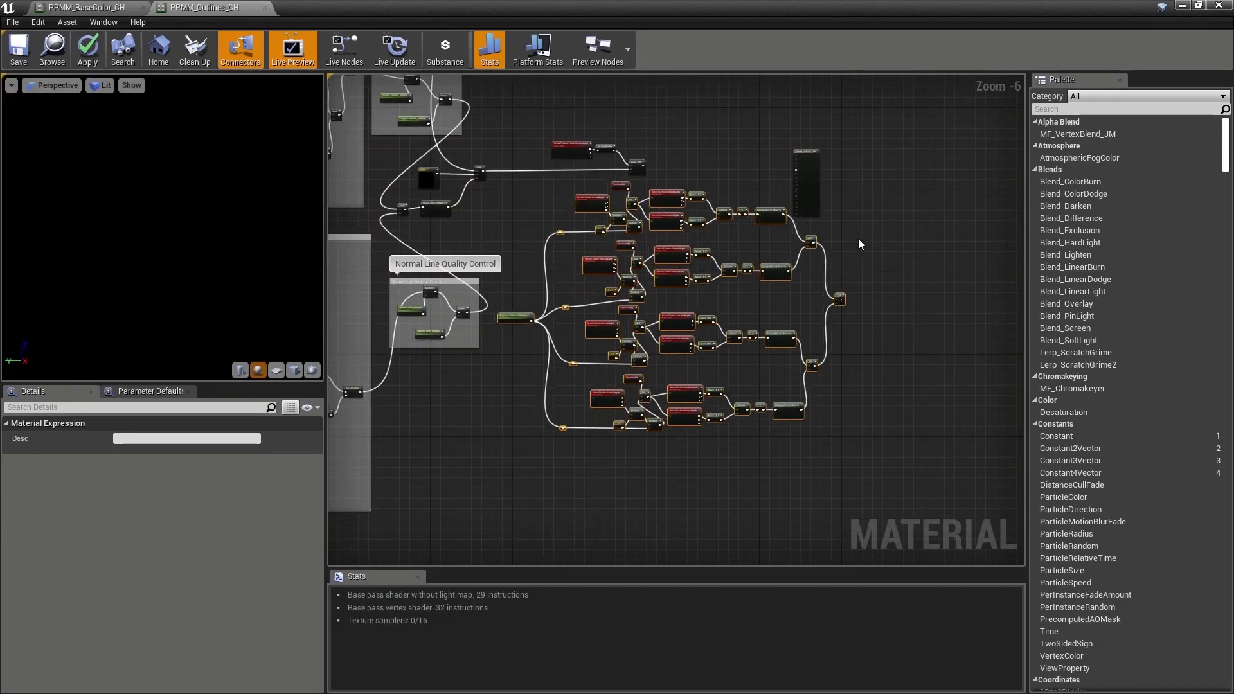
Move the result node clear of the mask branches and bring the PostProcessInput0, Mask and Lerp nodes close to it.
right_click_drag(858, 240, 810, 366)
left_click_drag(760, 278, 840, 269)
scroll(726, 302, "up", 1)
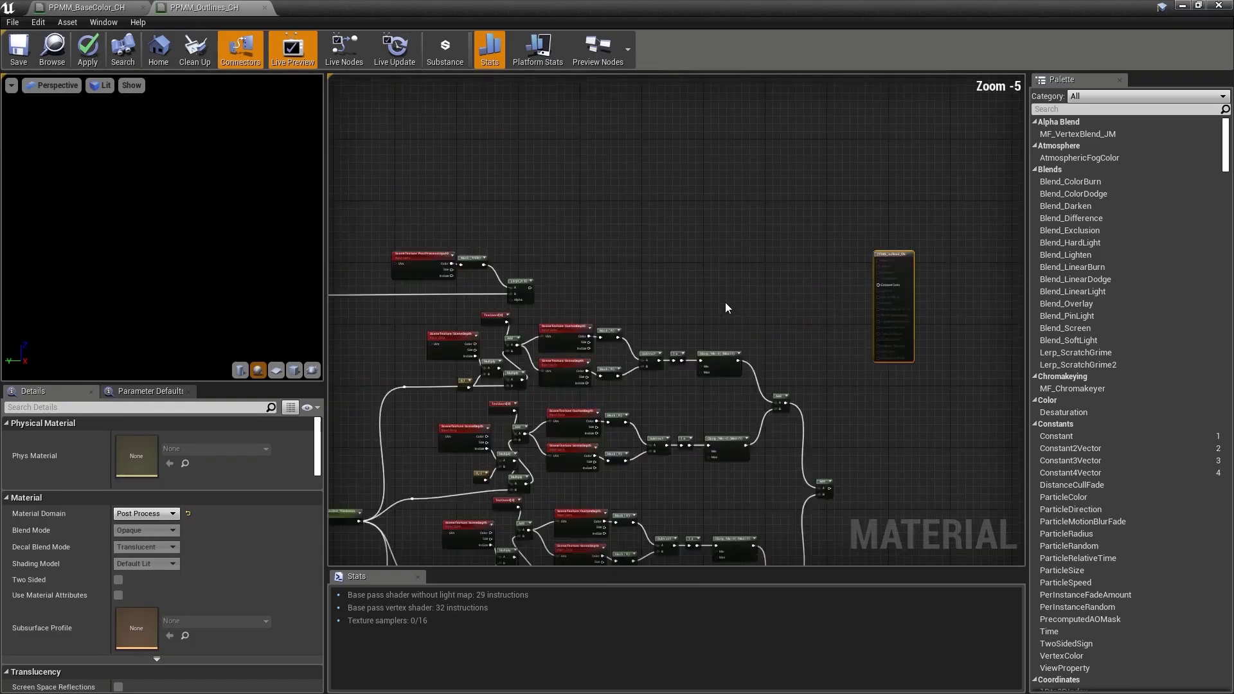
right_click_drag(725, 302, 867, 281)
left_click_drag(535, 201, 682, 276)
right_click_drag(735, 257, 589, 258)
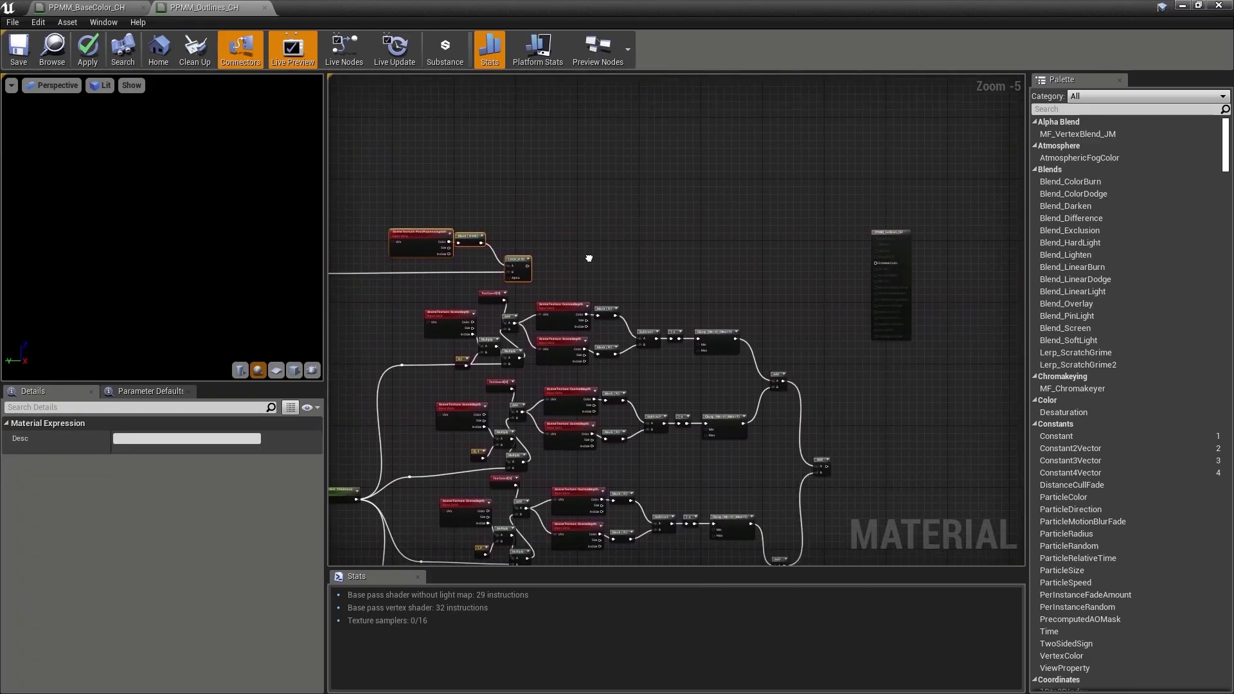
left_click_drag(516, 264, 802, 265)
Connect the final Lerp's output to Emissive Color of the result node.
right_click_drag(799, 302, 614, 311)
scroll(614, 311, "up", 2)
left_click_drag(634, 247, 703, 250)
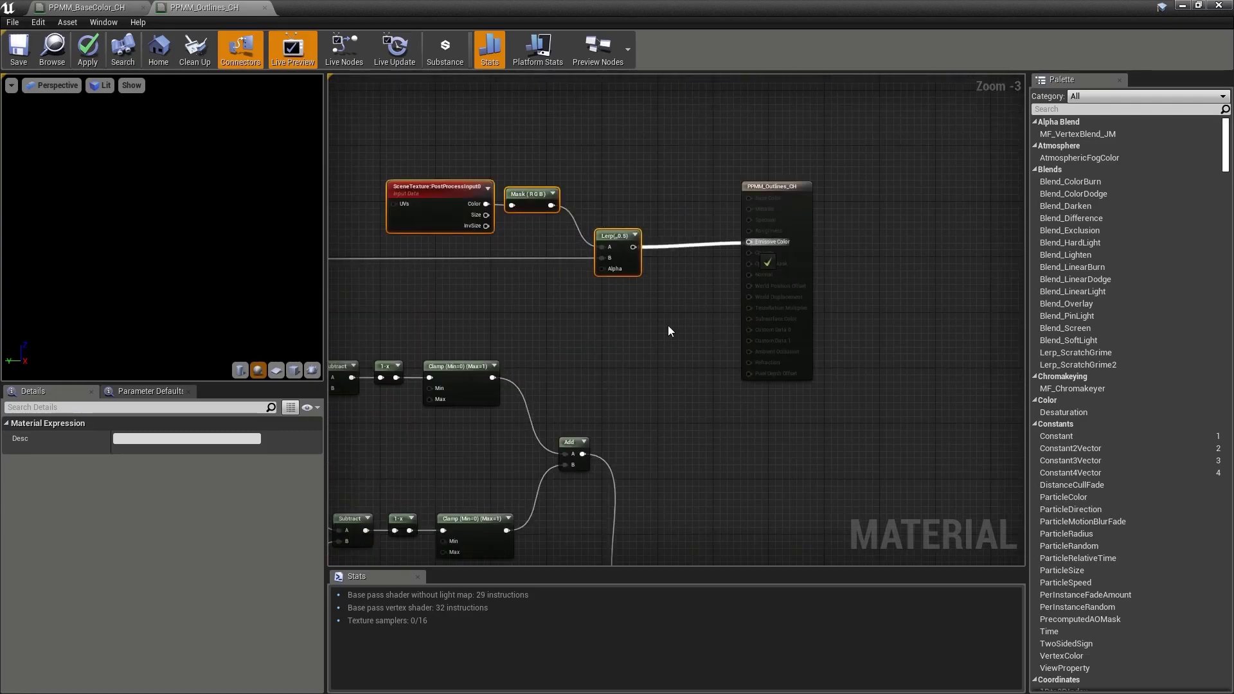
Connect the final Add's combined mask output to the Alpha of the final Lerp.
scroll(668, 328, "down", 1)
right_click_drag(669, 328, 645, 256)
right_click_drag(653, 450, 844, 326)
scroll(843, 326, "down", 1)
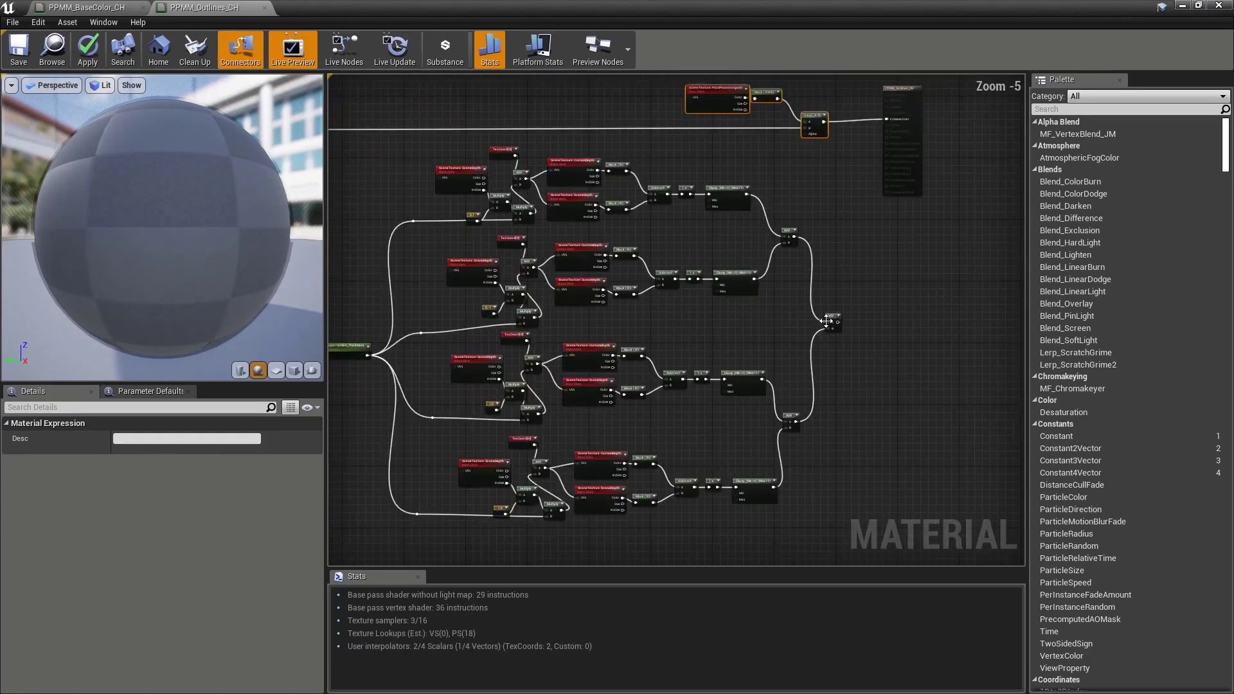
left_click(829, 322)
right_click_drag(424, 167, 472, 169)
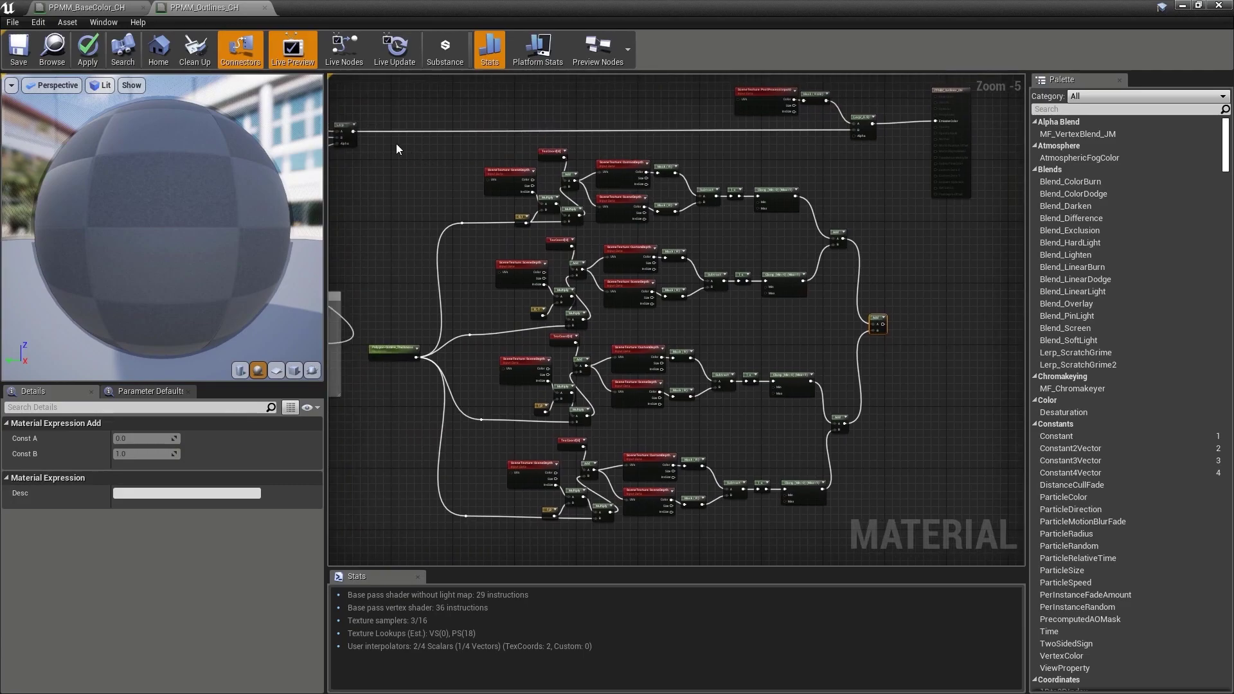
left_click_drag(406, 193, 815, 515)
right_click_drag(894, 339, 678, 435)
scroll(716, 361, "up", 1)
left_click_drag(674, 451, 638, 202)
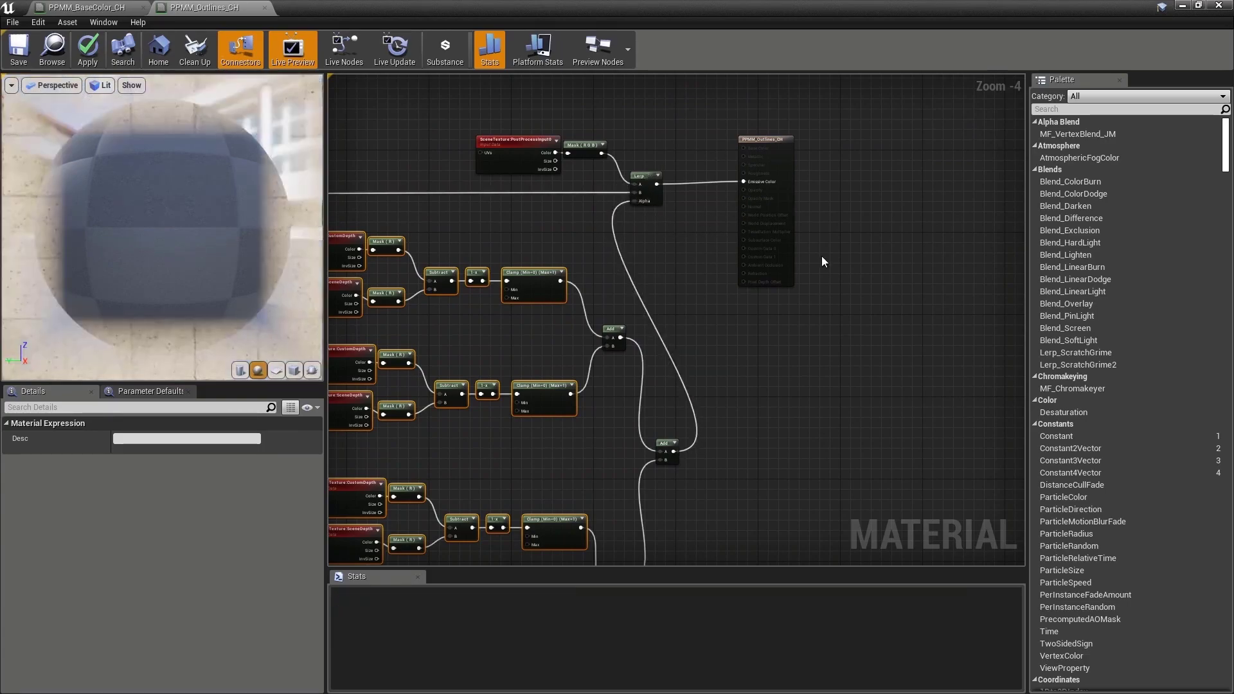
Save the PPMM_Outlines_CH material and minimize its editor window to reveal the level viewport.
left_click(1200, 6)
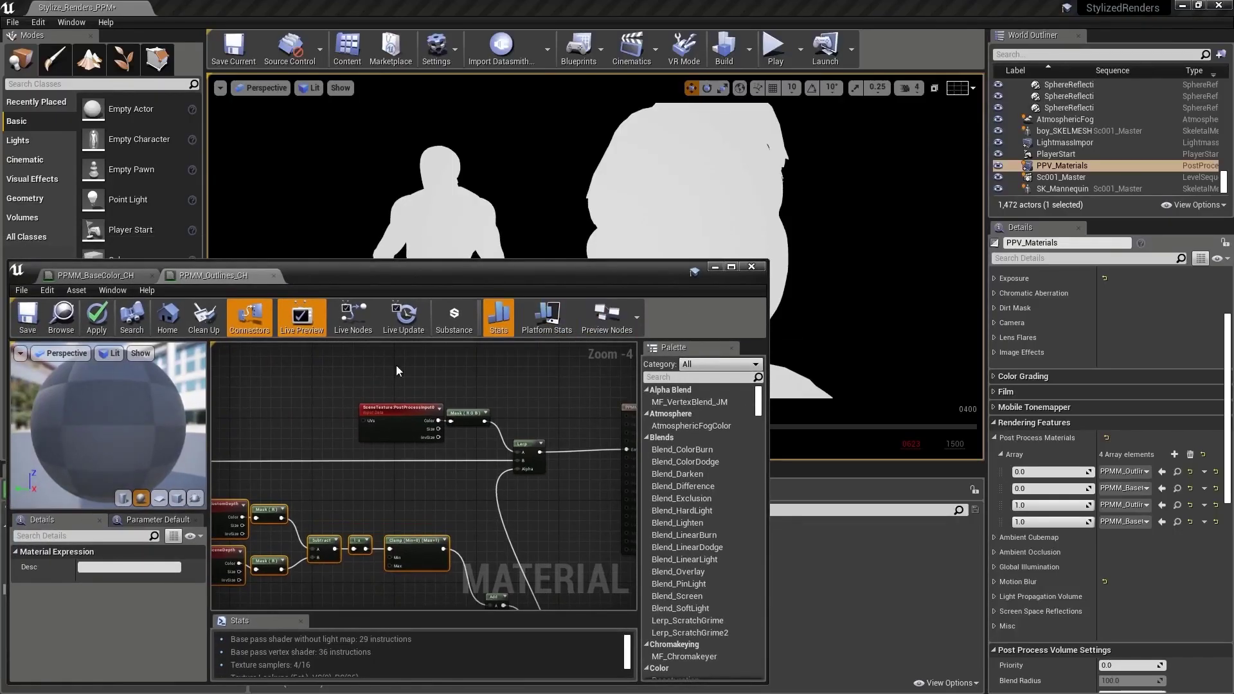
left_click(29, 317)
left_click(714, 267)
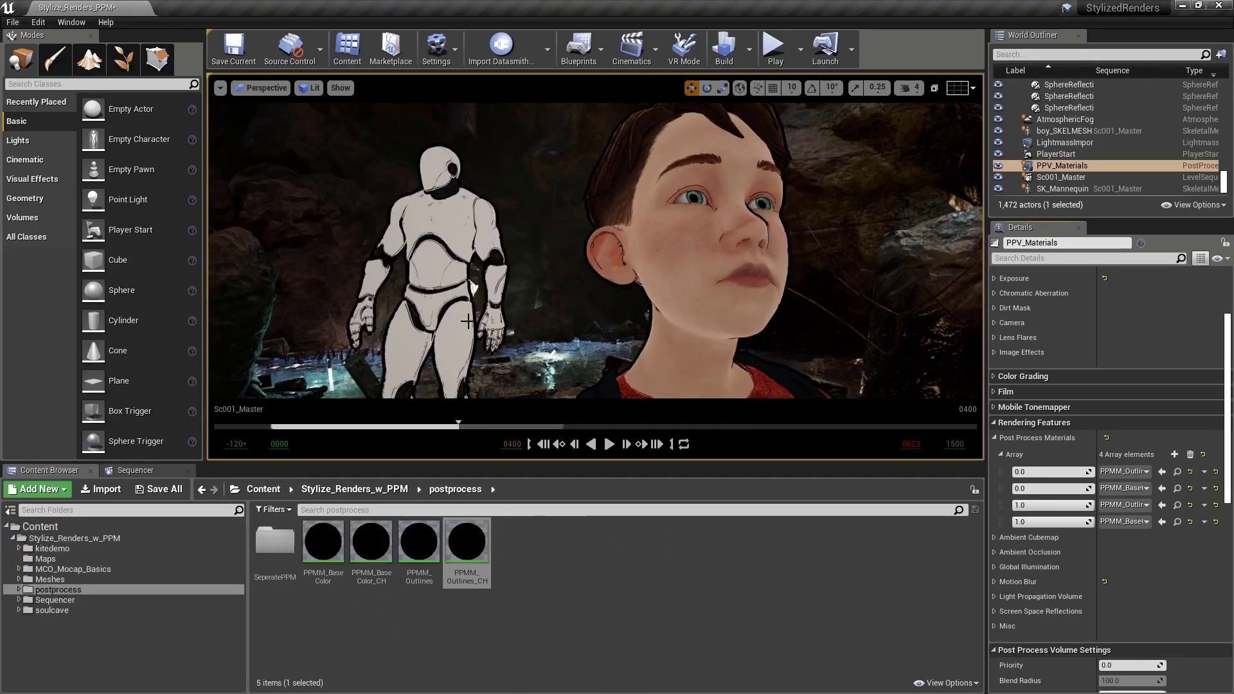
Reopen the PPMM_Outlines_CH material in a maximized editor and move its result node down, clear of the final Lerp.
double_click(466, 545)
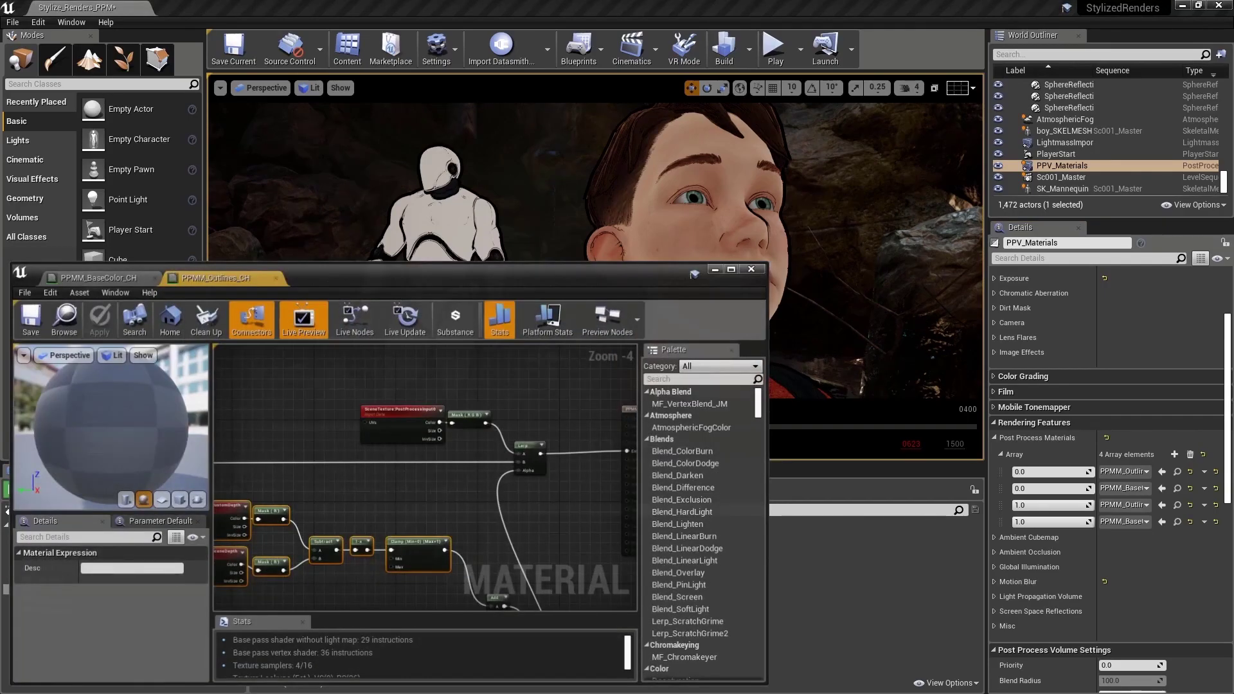
left_click(731, 269)
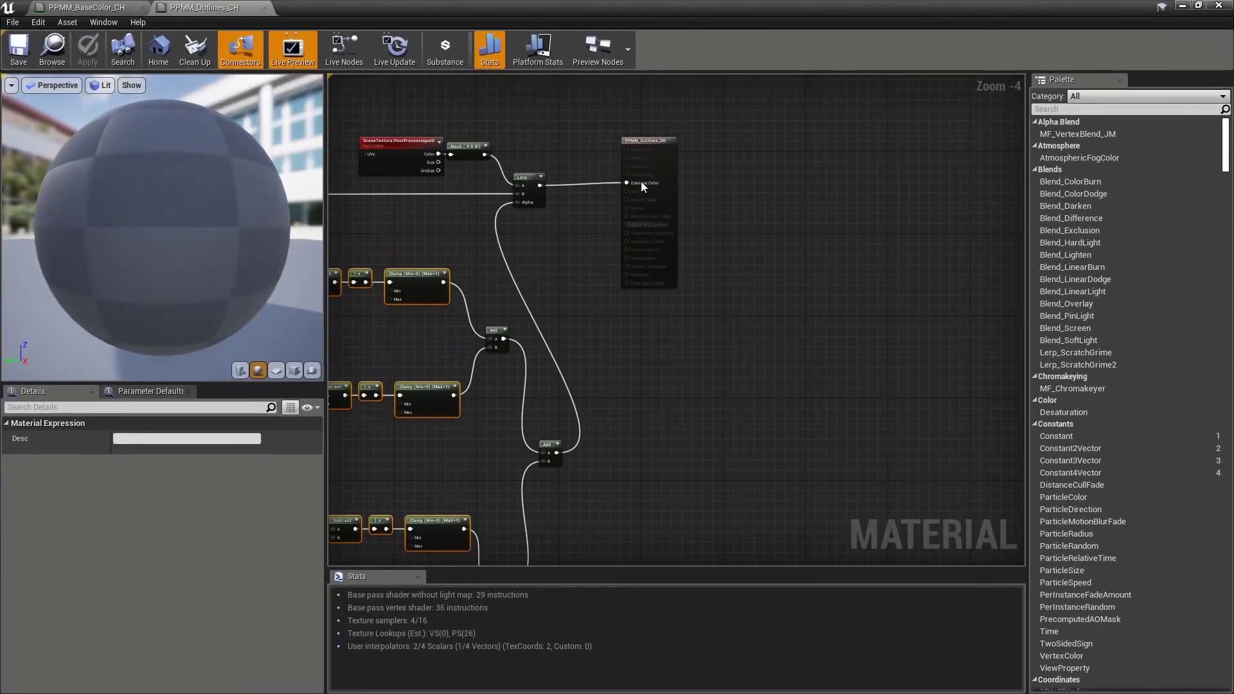
left_click_drag(649, 139, 714, 309)
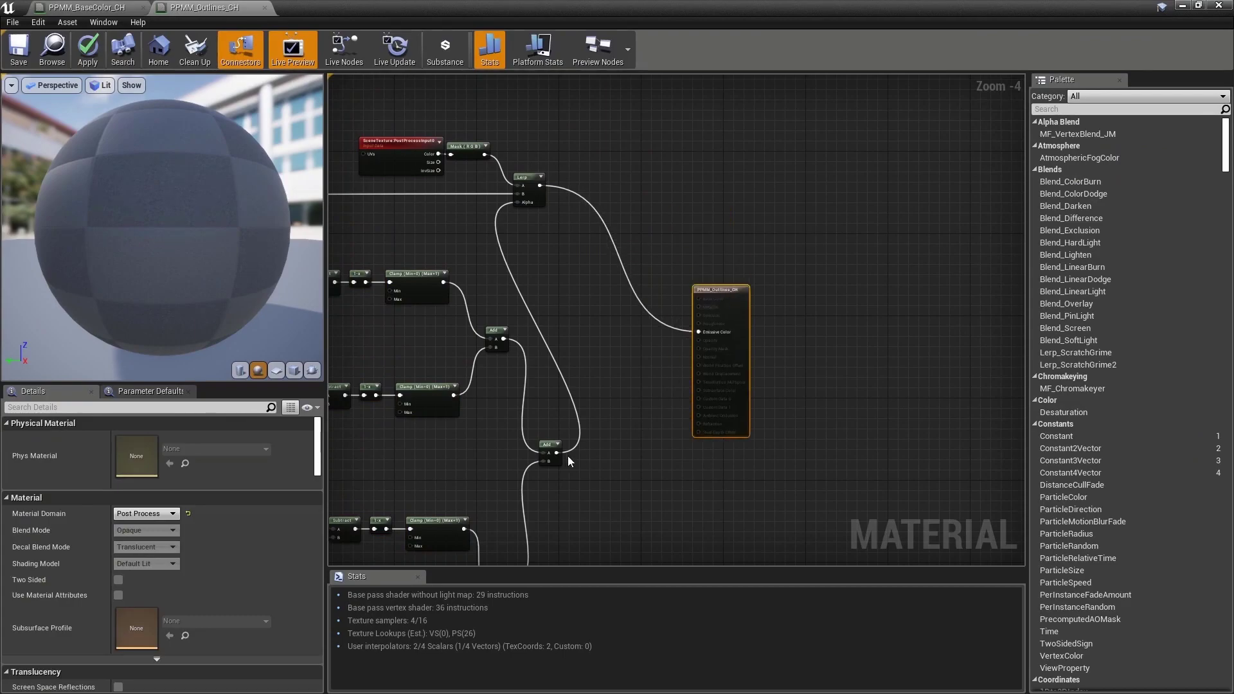
Connect the final Add's combined mask to Emissive Color, shrink the editor window and save the material to preview the mask in the level.
right_click_drag(569, 476, 804, 366)
scroll(758, 430, "down", 1)
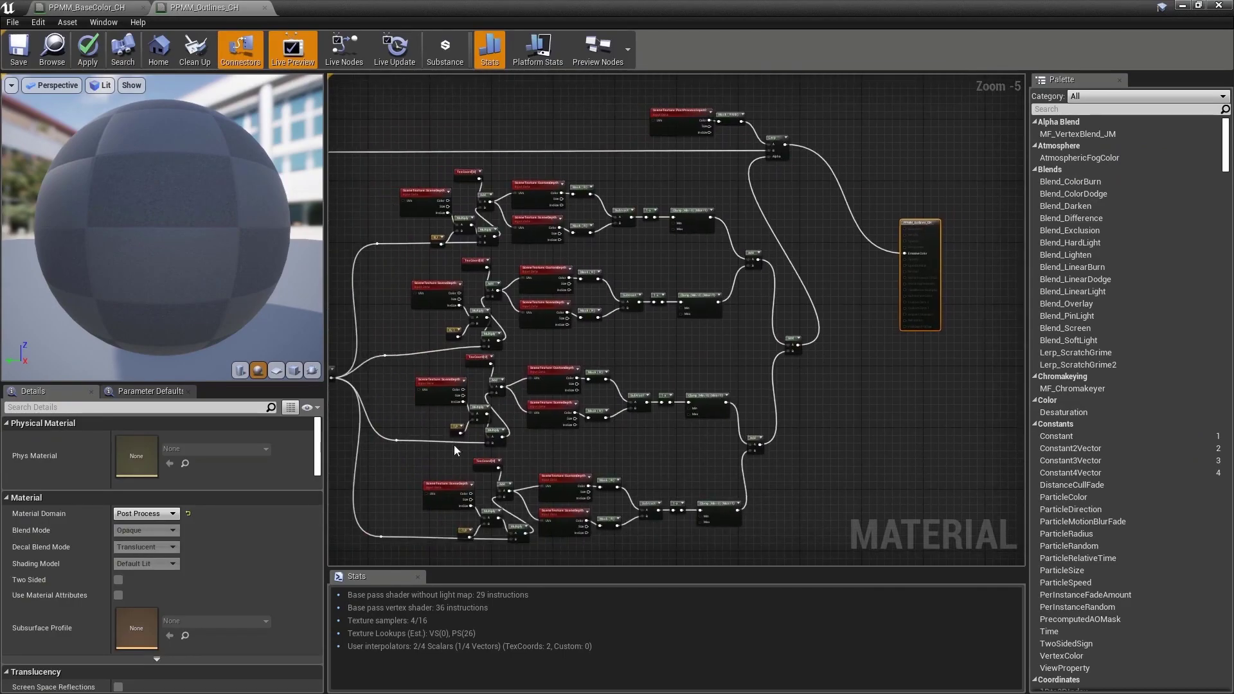
right_click_drag(874, 433, 706, 456)
left_click_drag(631, 368, 737, 279)
left_click(1199, 5)
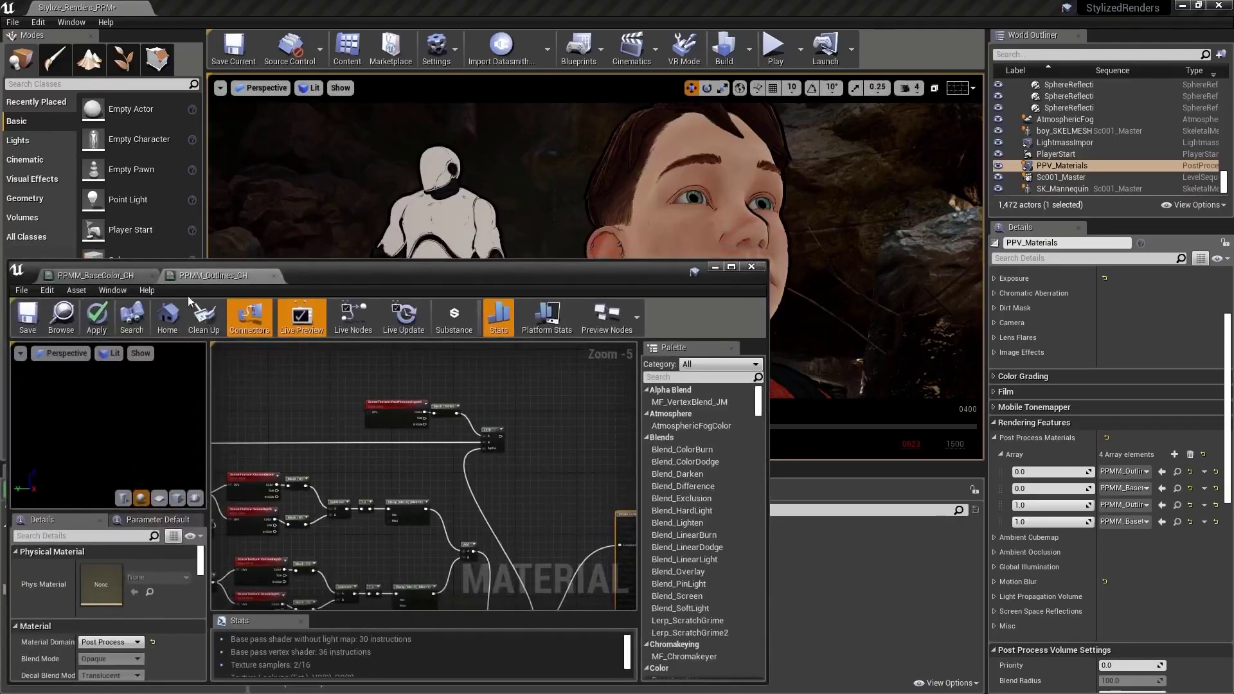
left_click(28, 323)
Set the default value of the Polygon-Outline_Thickness parameter to 2.0.
right_click_drag(426, 471, 554, 388)
right_click_drag(307, 535, 439, 417)
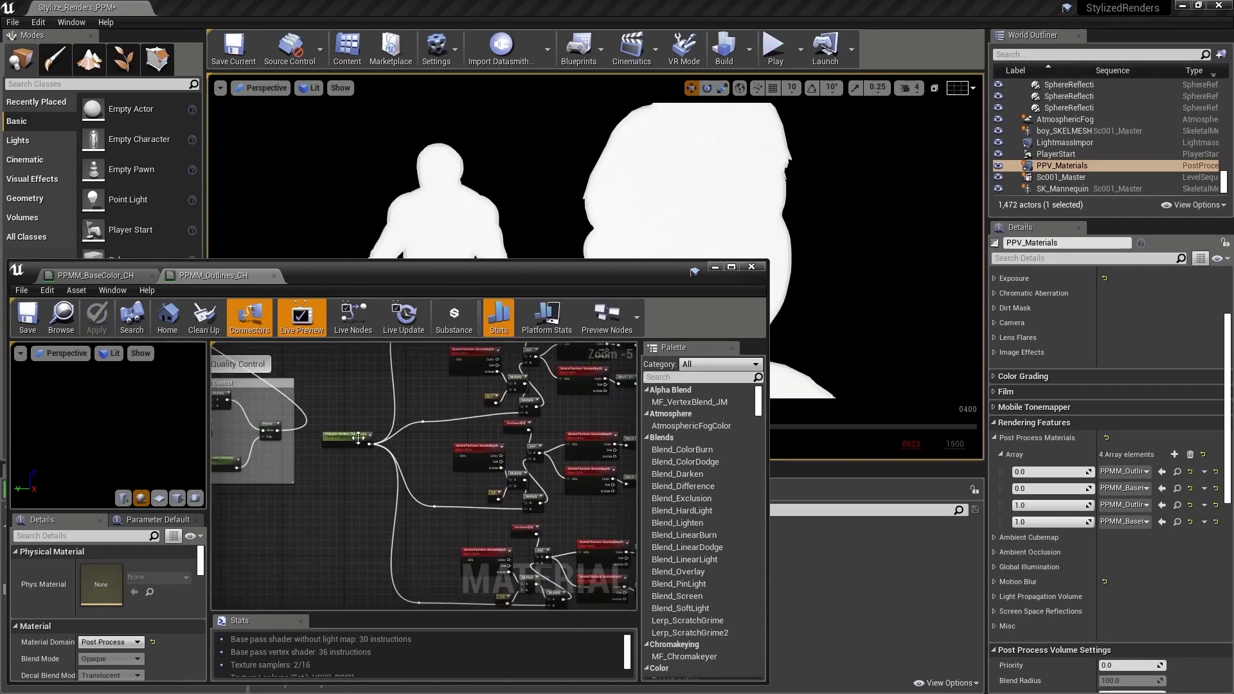
left_click(343, 433)
scroll(343, 461, "up", 3)
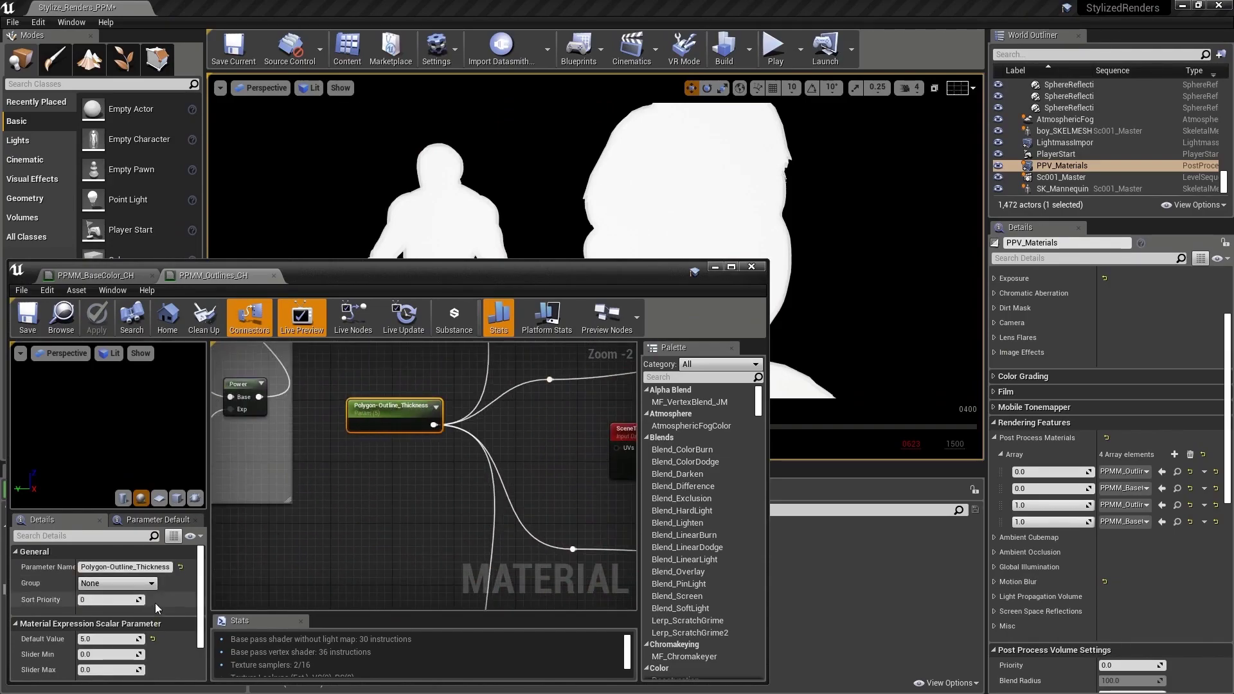
mouse_move(109, 639)
left_mouse_down()
mouse_move(136, 638)
mouse_move(119, 639)
left_mouse_up()
left_click(106, 639)
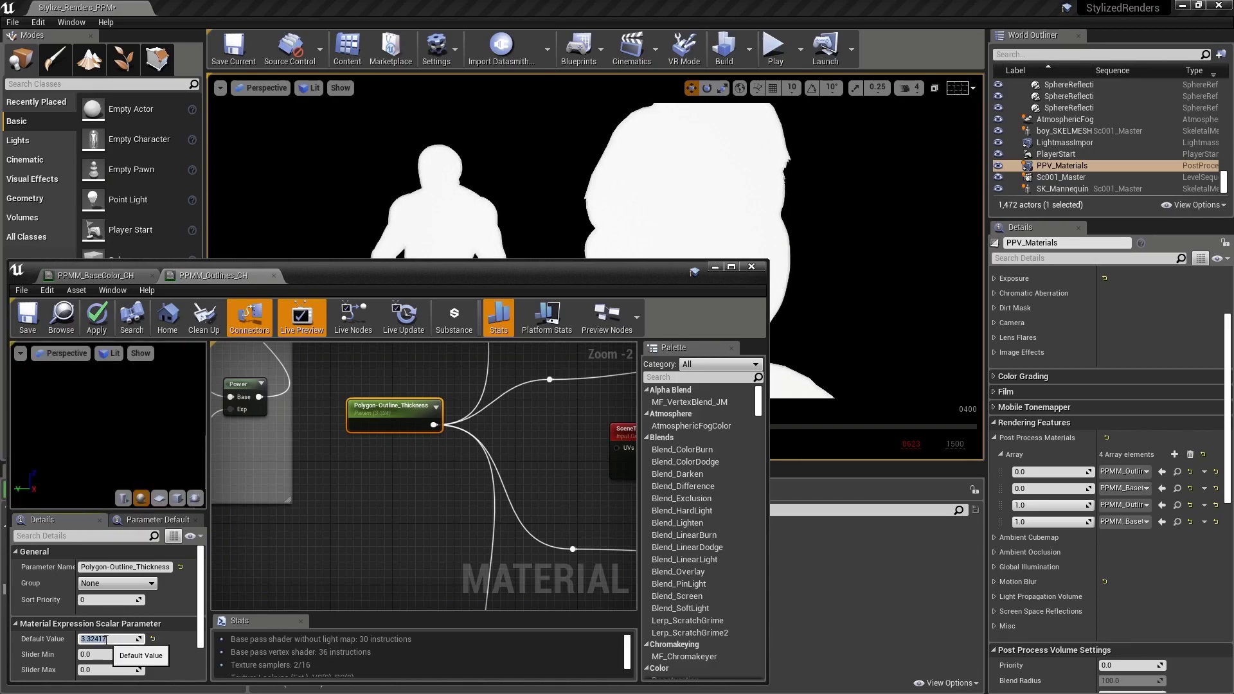
Reconnect the final Lerp's output to Emissive Color of the result node, save the material and minimize its editor.
scroll(461, 403, "down", 3)
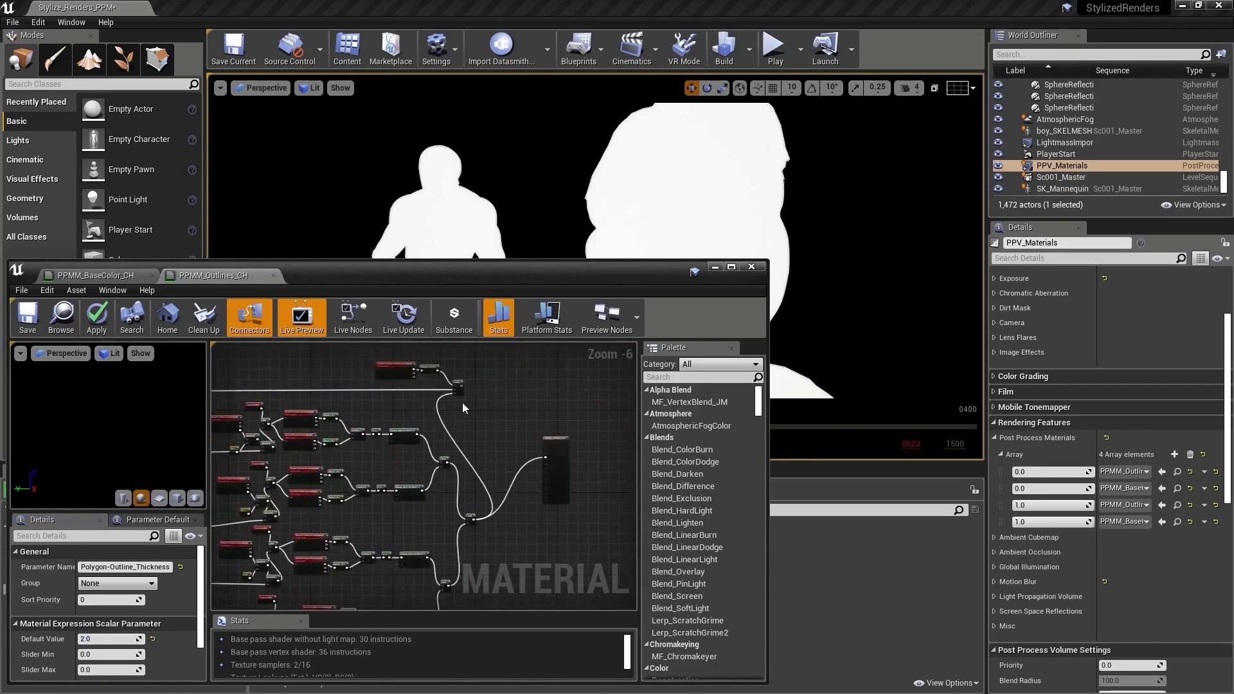
left_click(489, 487)
left_click_drag(476, 564, 443, 378)
right_click_drag(459, 388, 428, 396)
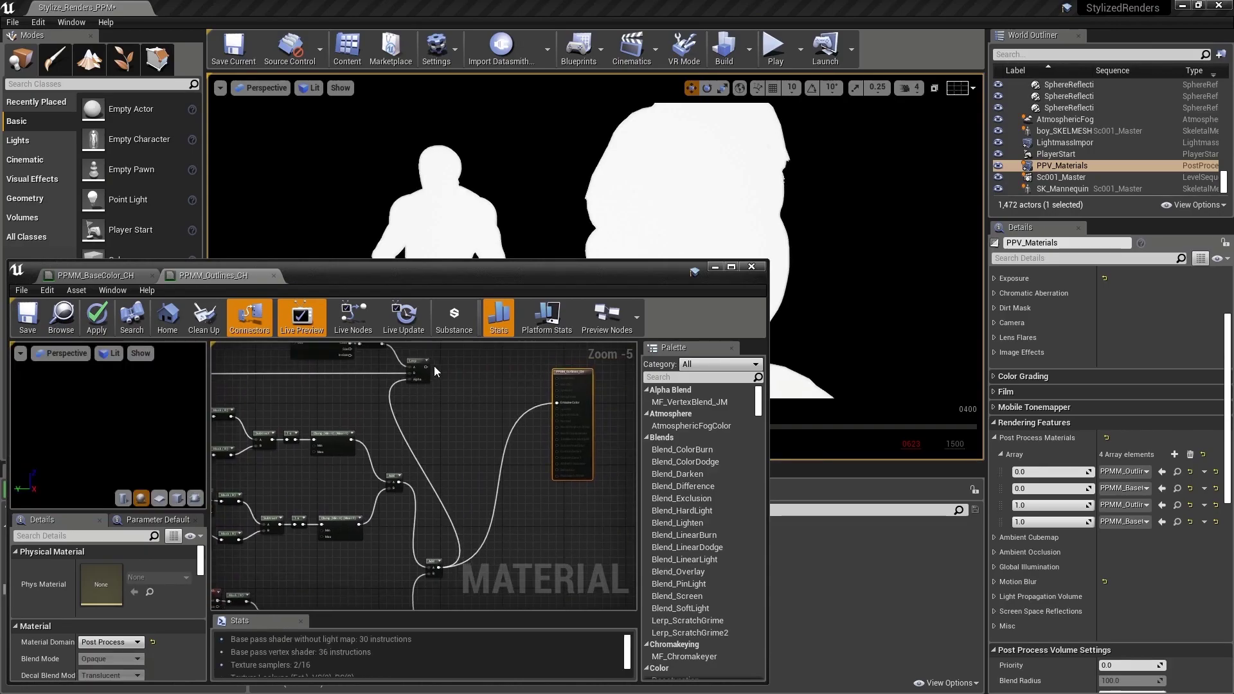
left_click_drag(427, 367, 559, 404)
left_click(27, 315)
left_click(720, 267)
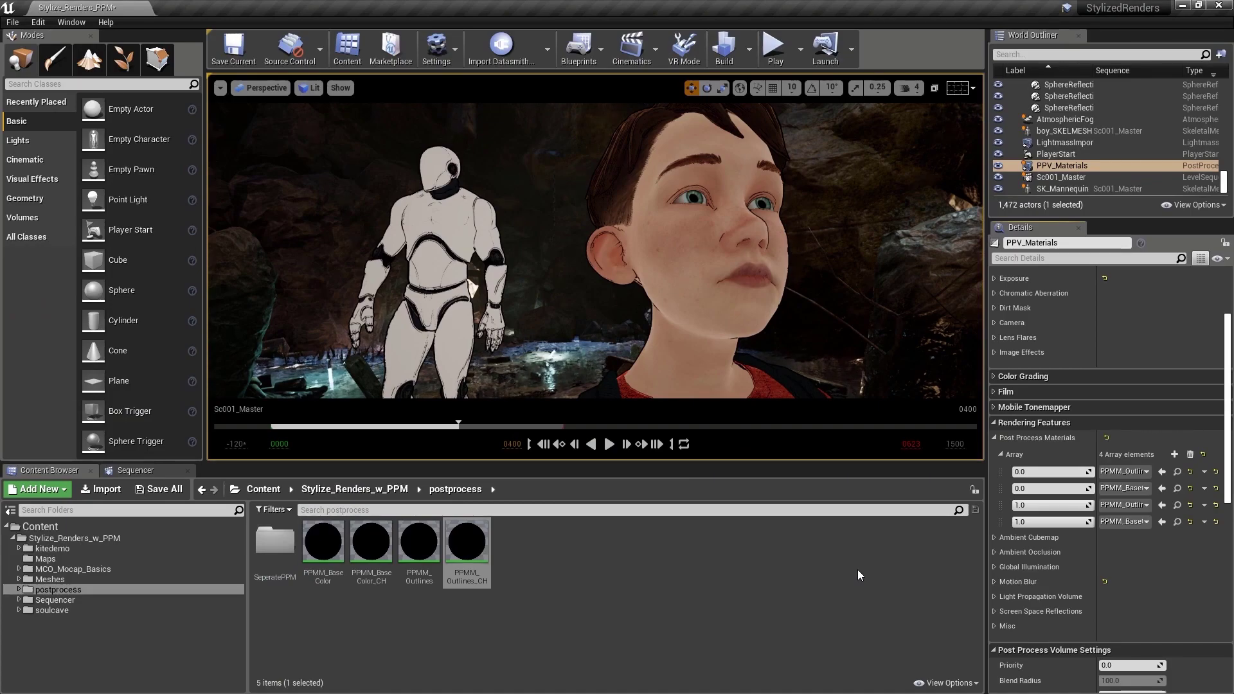
Lock the level viewport to the Camera Cuts track of the Sc001_Master sequence.
left_click(143, 471)
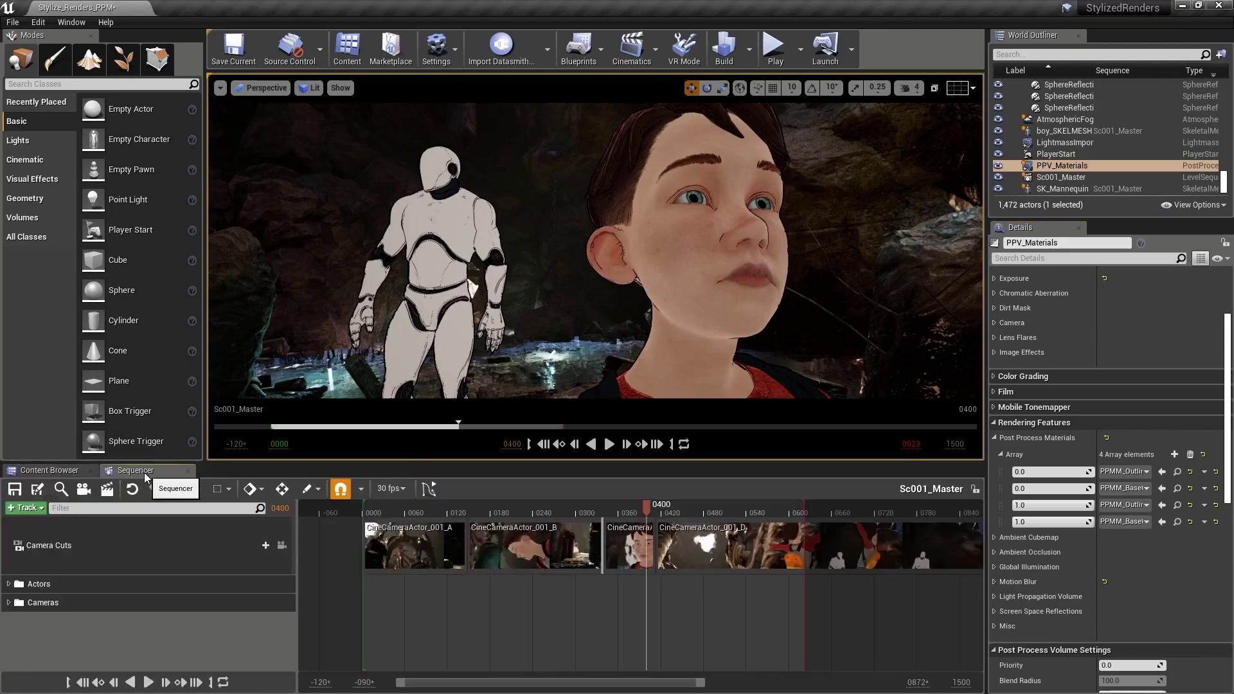
left_click(281, 545)
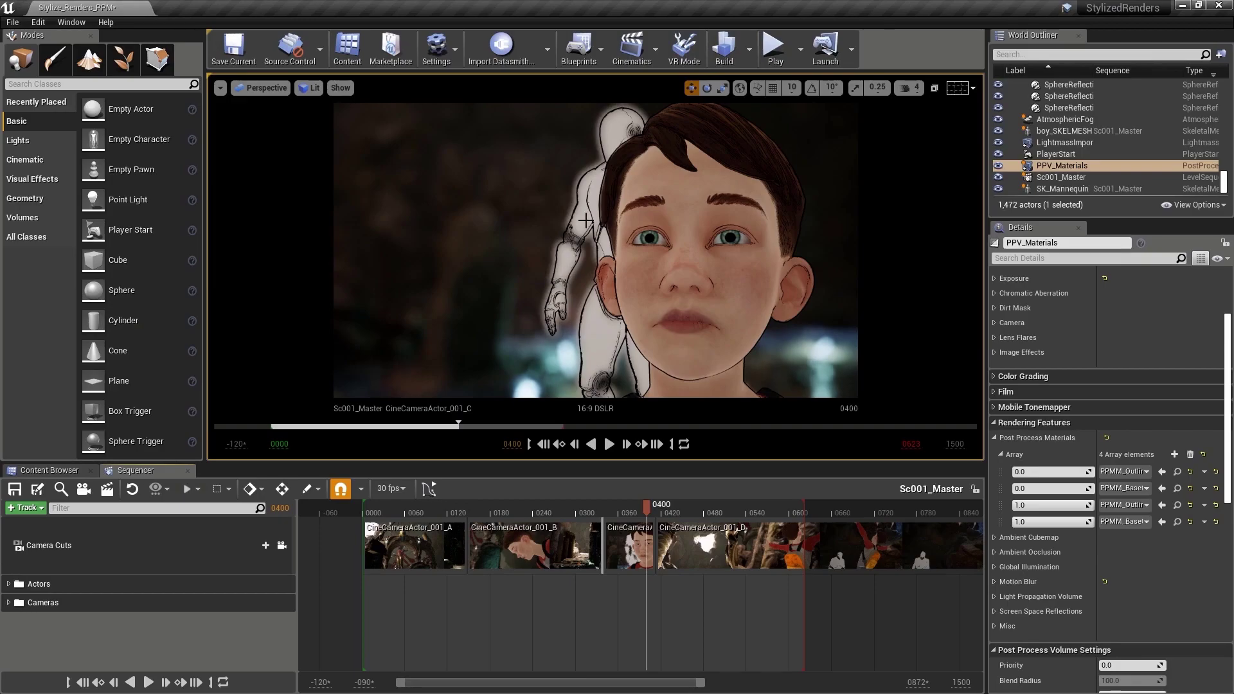
Set the Blendable Location of PPMM_Outlines_CH to Before Translucency and save the material.
left_click(74, 474)
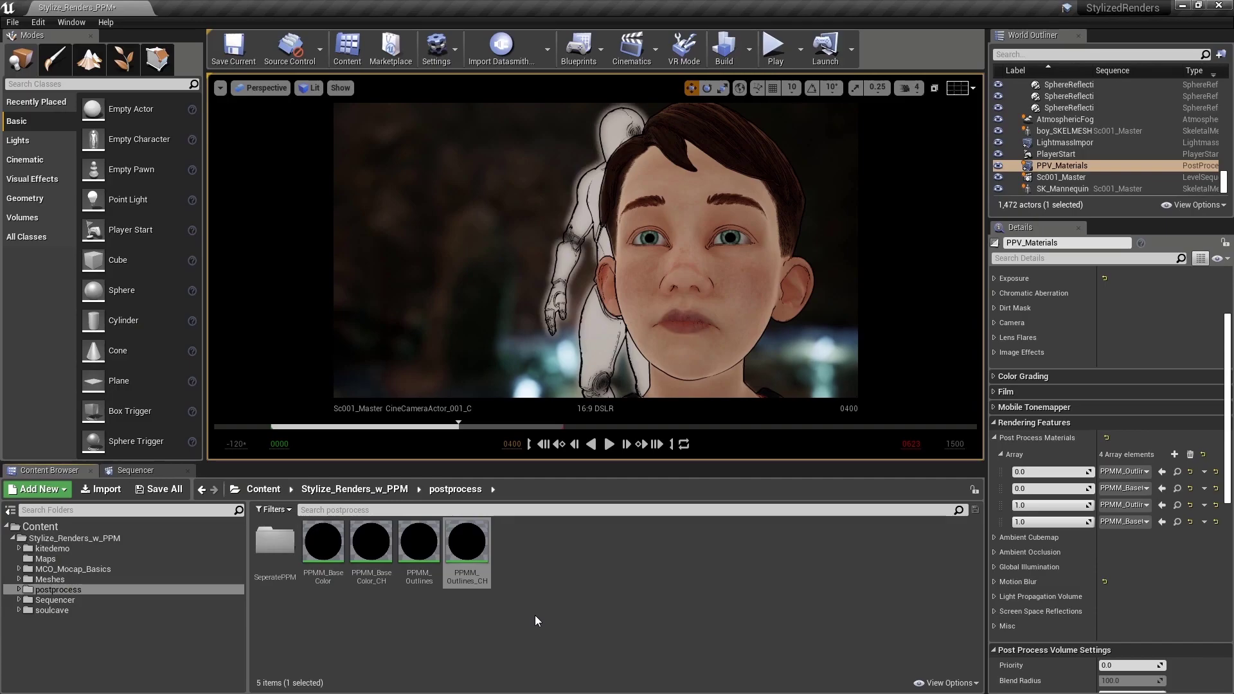
double_click(467, 546)
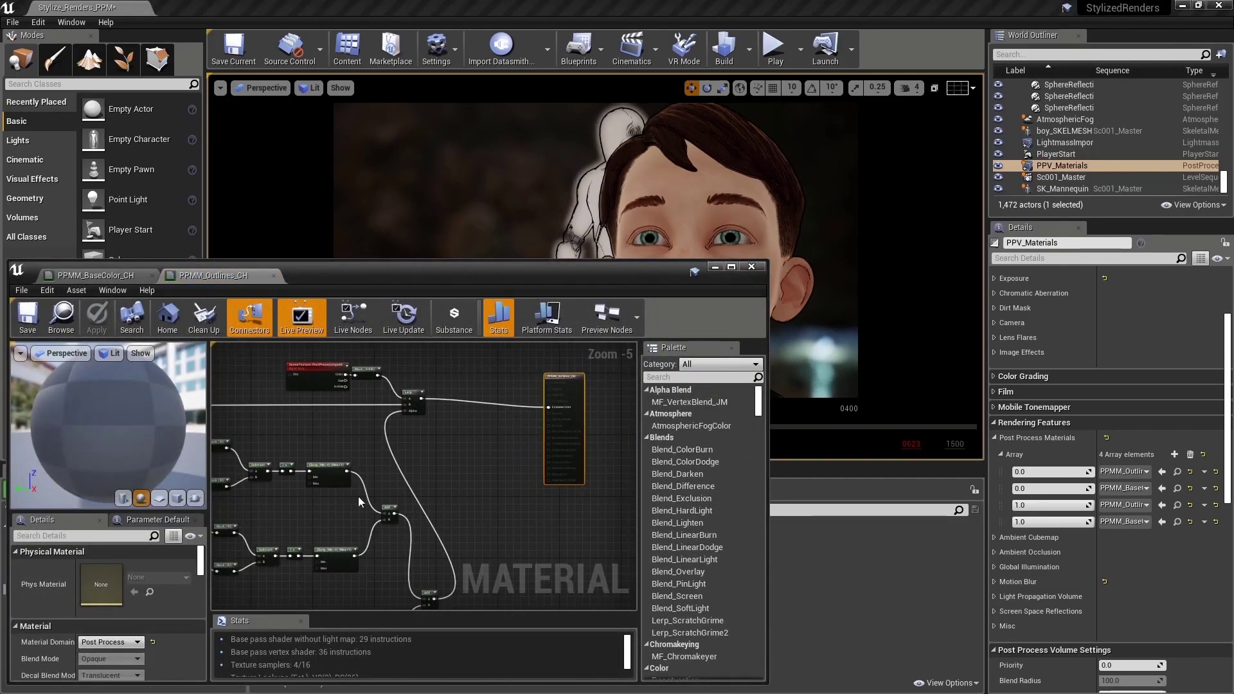
scroll(124, 583, "down", 10)
scroll(102, 603, "down", 10)
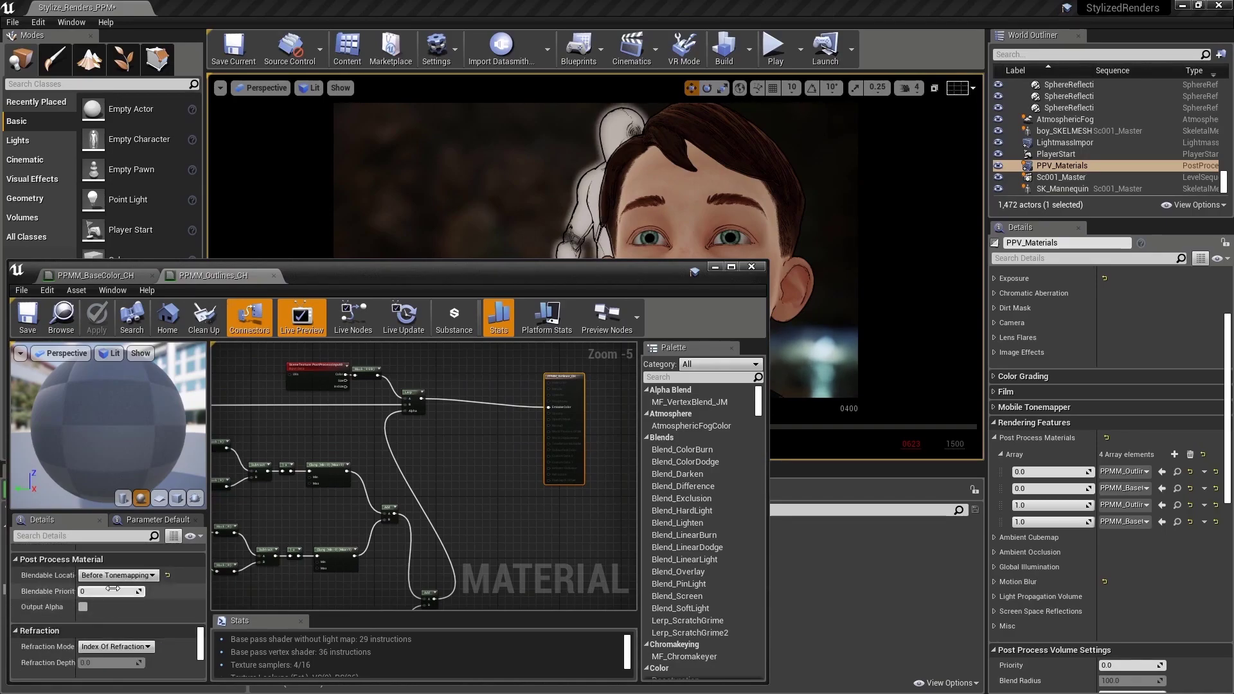
left_click(128, 576)
left_click(127, 602)
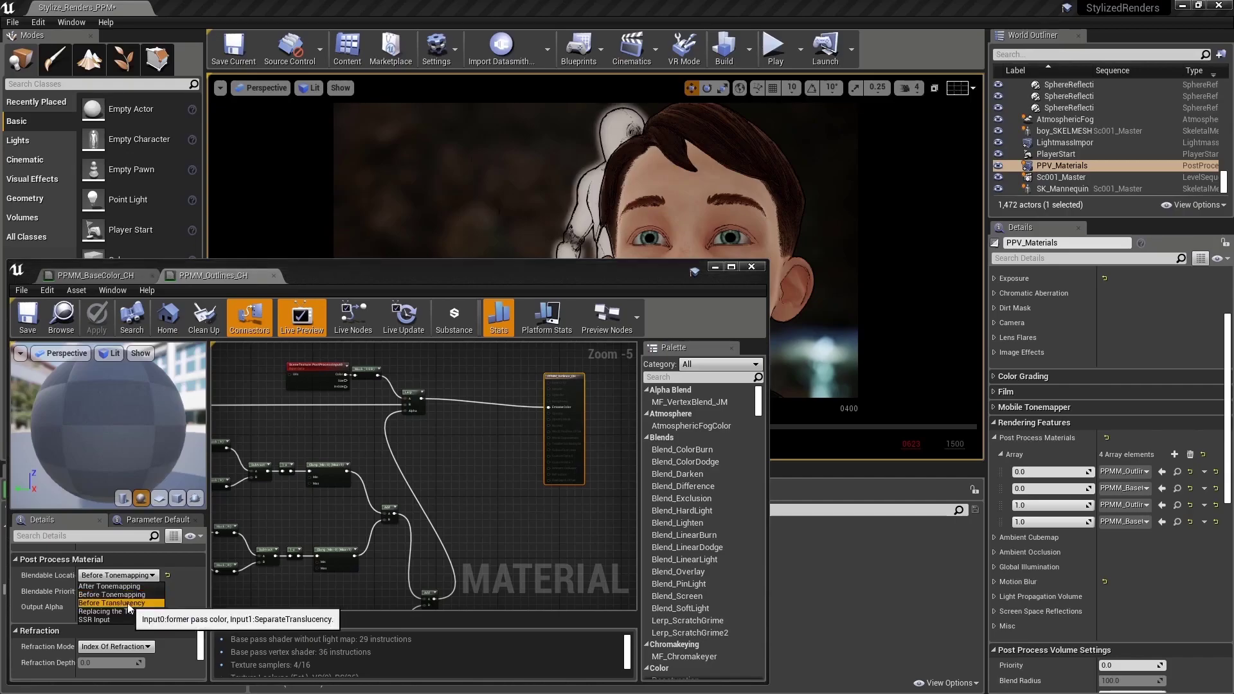
left_click(27, 317)
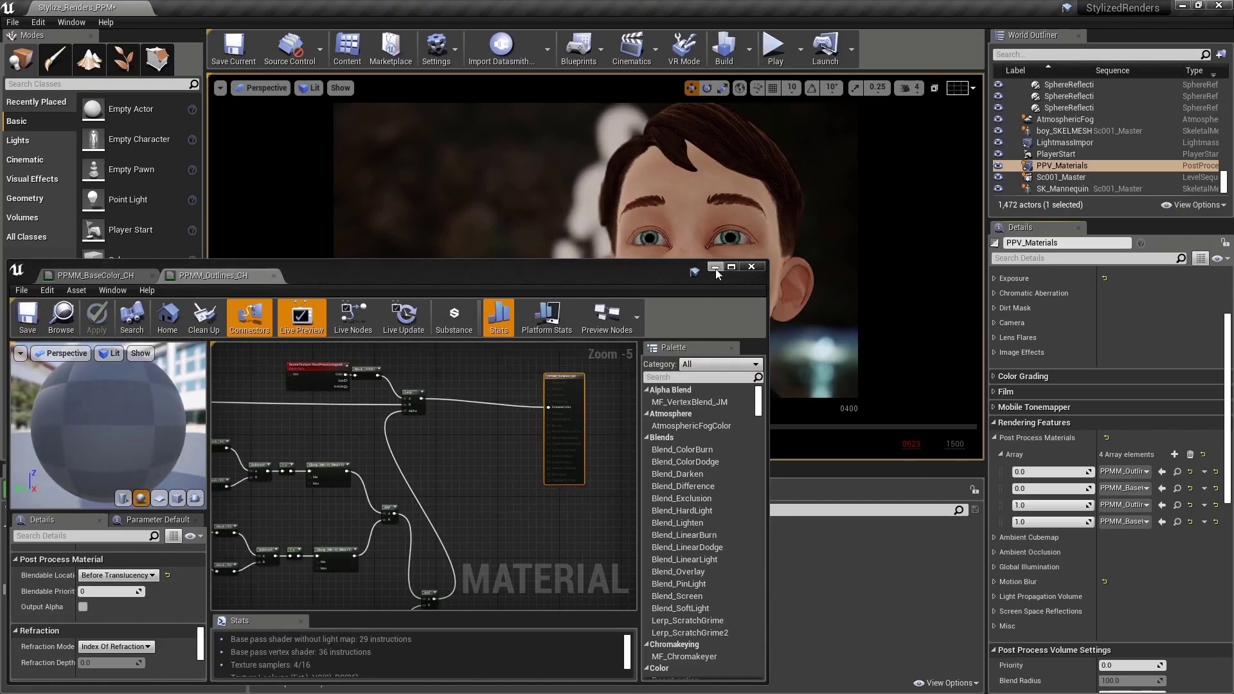
Minimize the material editor and play the Sc001_Master sequence to review the character outlines.
left_click(716, 268)
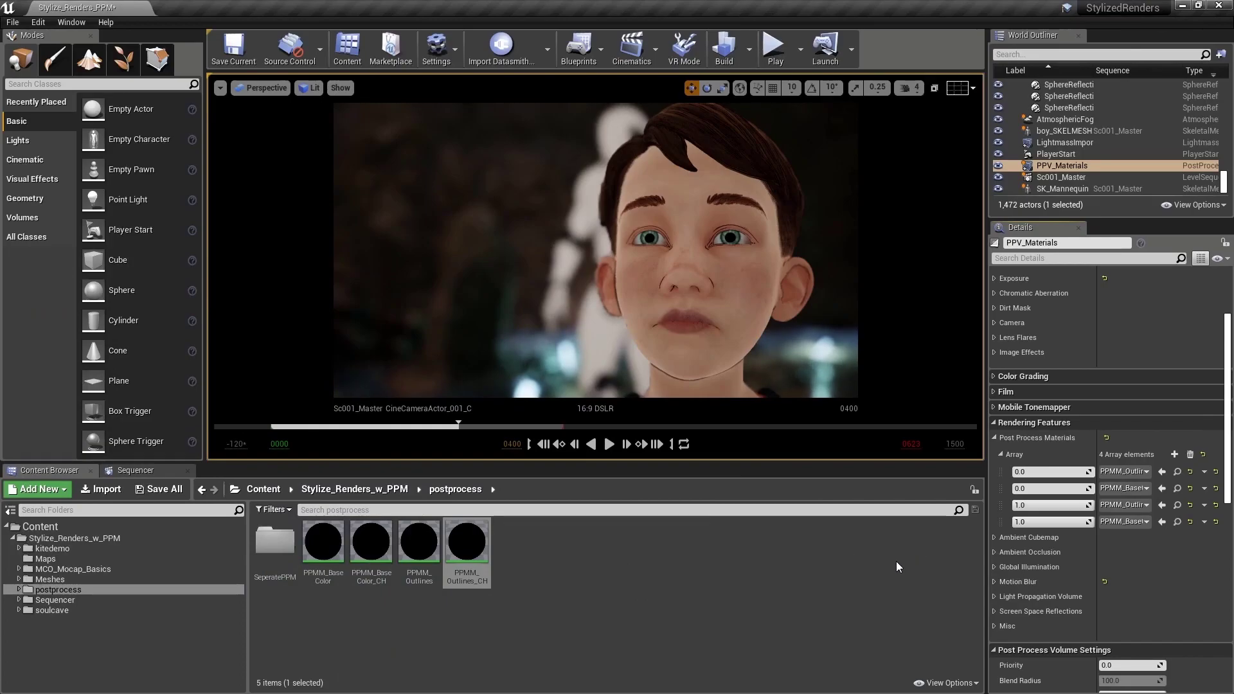
left_click(609, 444)
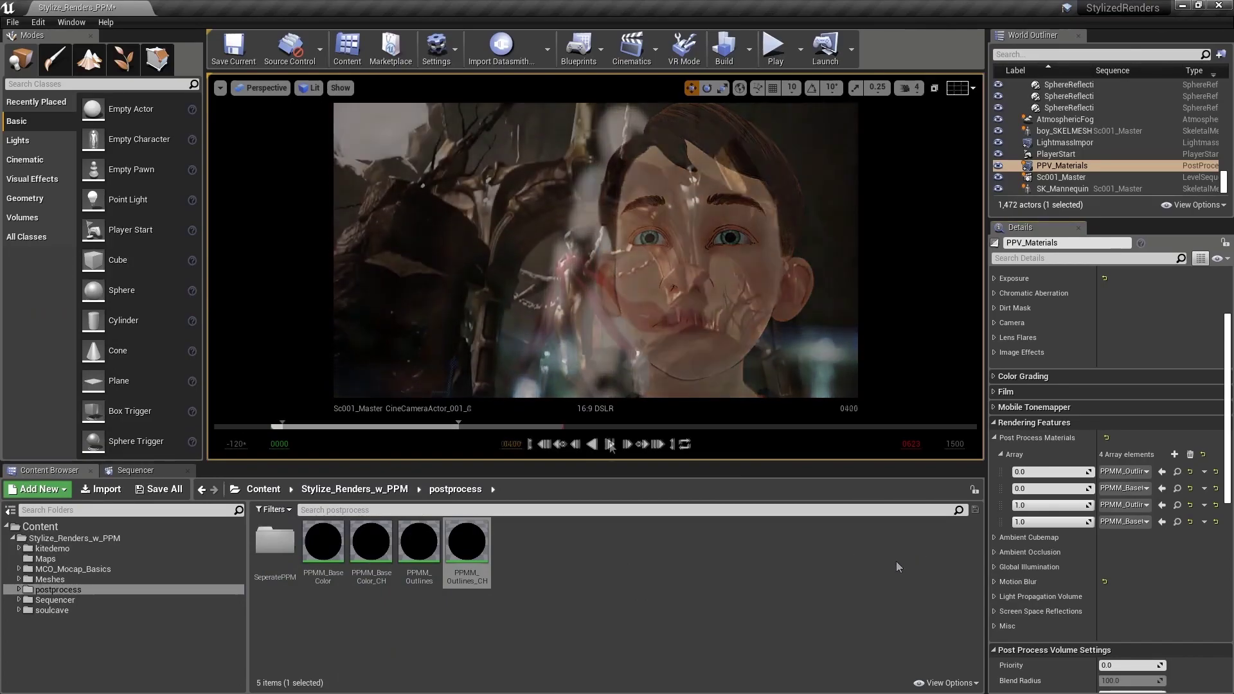